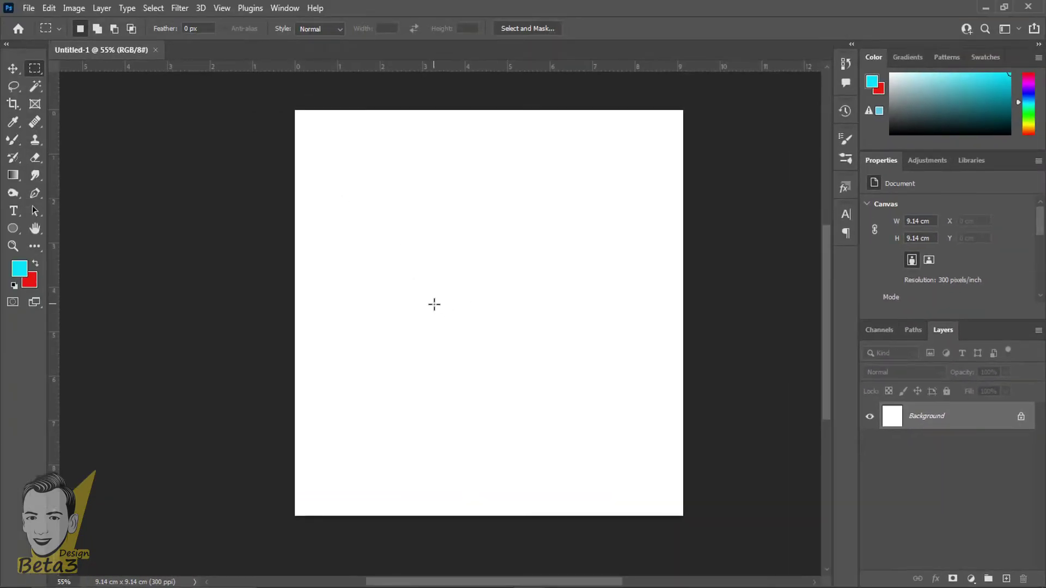
- Zoom out to see the whole new 9.14 cm square, 300 ppi document
{"action": "key", "text": "ctrl+minus"}
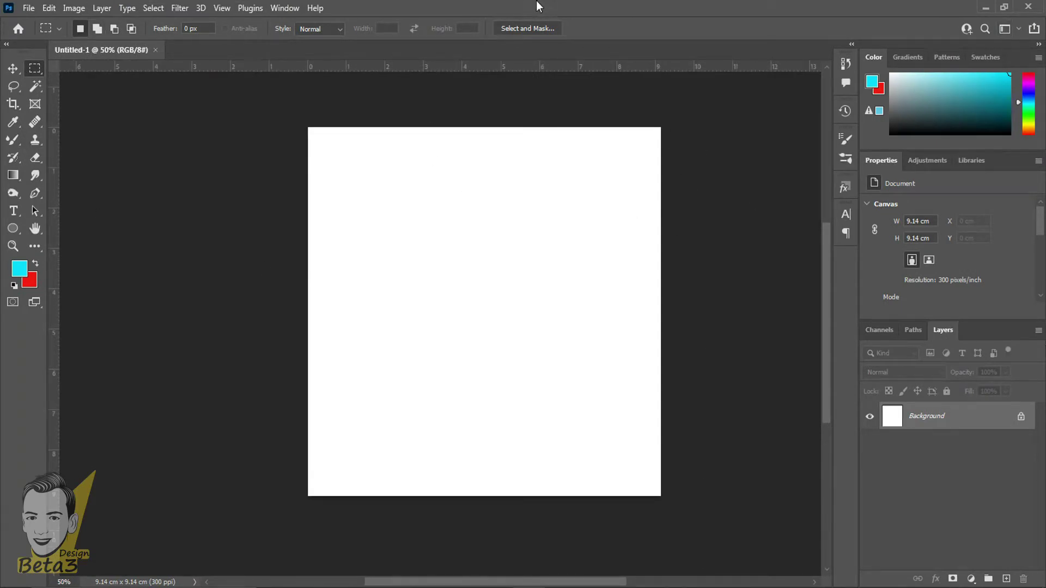
- Select the Ellipse tool in Shape mode and pan around the blank canvas
{"action": "left_click", "coordinate": [13, 228]}
{"action": "key", "text": "Escape"}
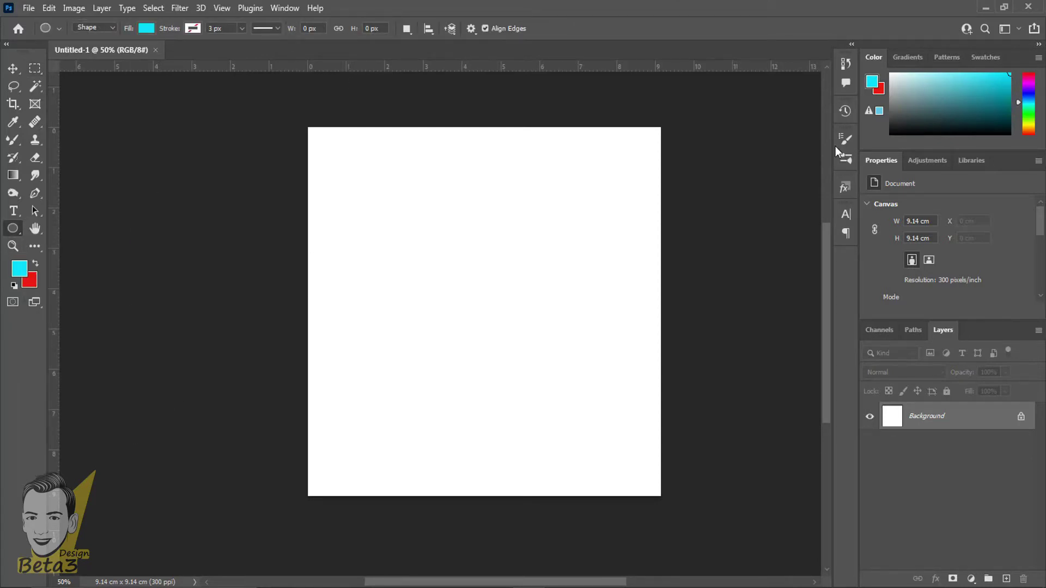
{"action": "scroll", "coordinate": [645, 182], "scroll_direction": "down", "scroll_amount": 1}
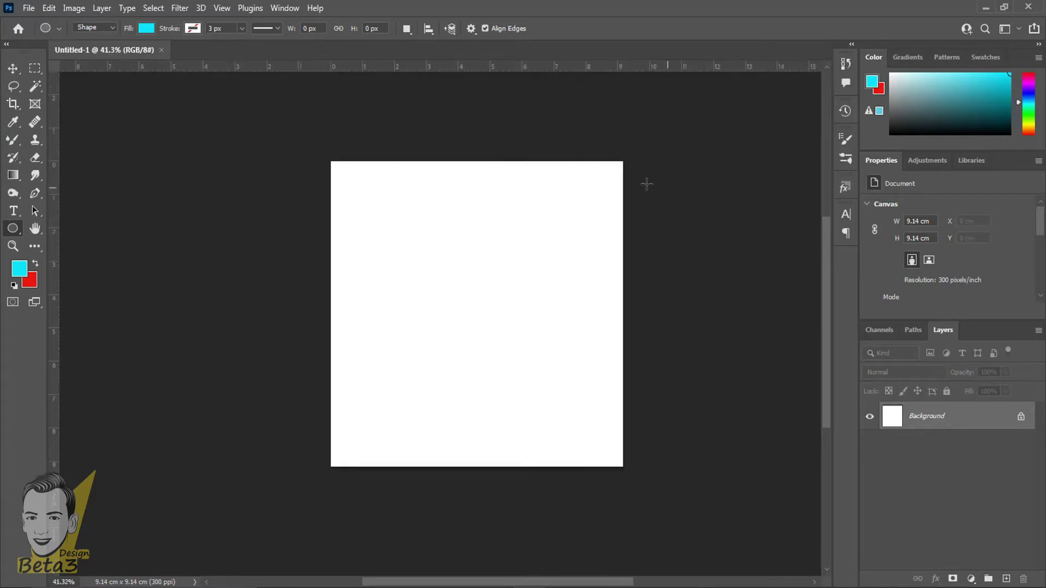
{"action": "scroll", "coordinate": [583, 205], "scroll_direction": "up", "scroll_amount": 1}
{"action": "scroll", "coordinate": [583, 217], "scroll_direction": "up", "scroll_amount": 1}
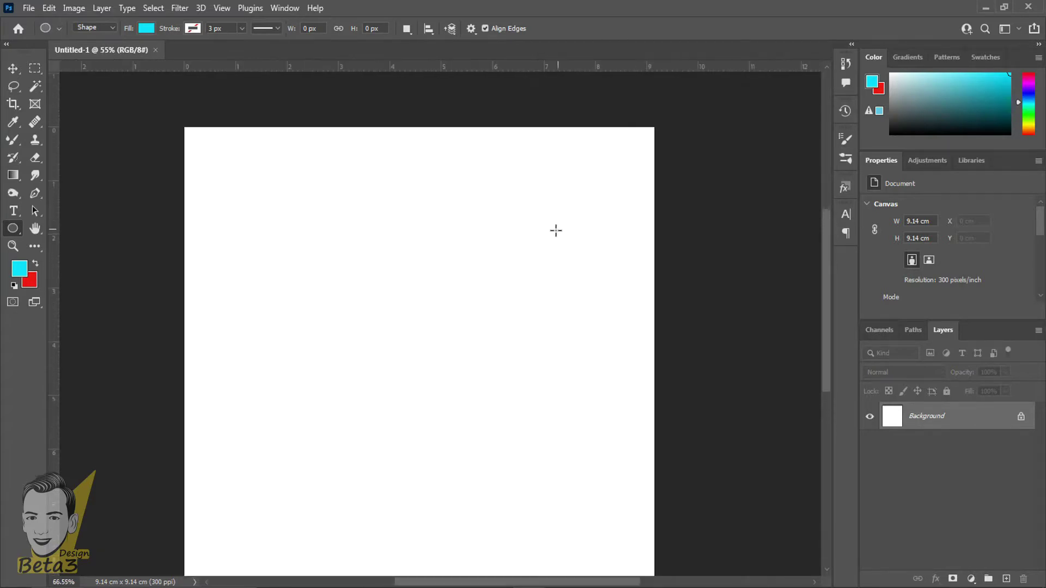
{"action": "left_click_drag", "start_coordinate": [535, 292], "coordinate": [531, 236]}
{"action": "scroll", "coordinate": [531, 236], "scroll_direction": "down", "scroll_amount": 1}
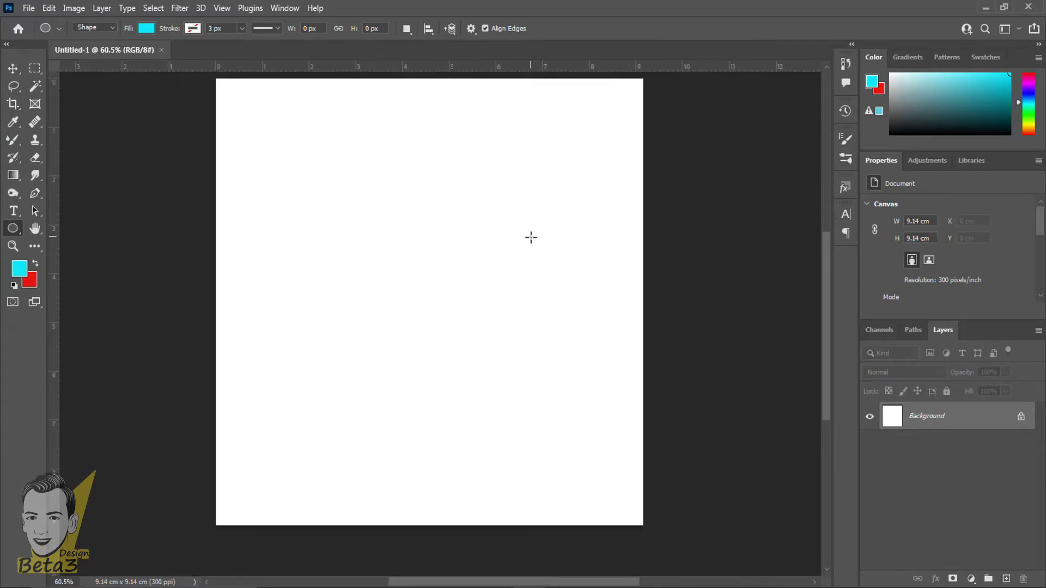
{"action": "left_click_drag", "start_coordinate": [521, 362], "coordinate": [508, 397]}
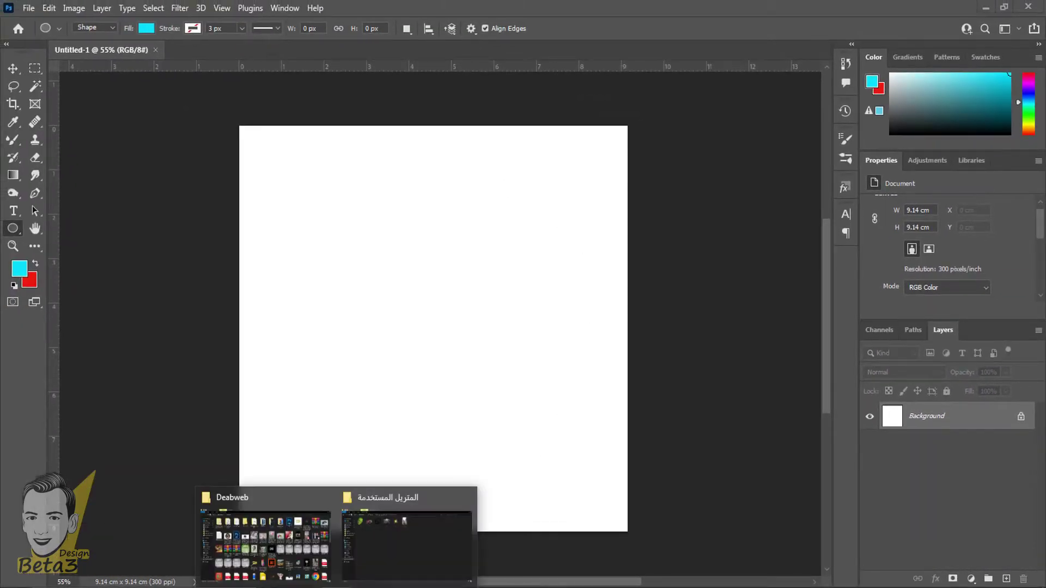
- Place 1.png, the green mask face, onto the canvas as a smart object
{"action": "left_click", "coordinate": [397, 531]}
{"action": "mouse_move", "coordinate": [143, 84]}
{"action": "left_mouse_down"}
{"action": "mouse_move", "coordinate": [511, 458]}
{"action": "mouse_move", "coordinate": [456, 344]}
{"action": "left_mouse_up"}
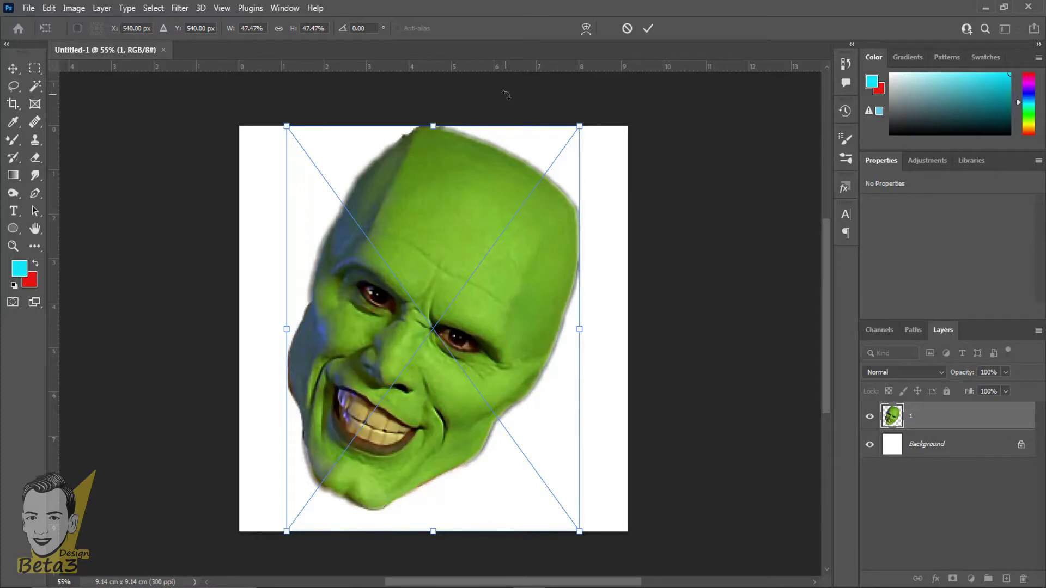
{"action": "key", "text": "Return"}
{"action": "scroll", "coordinate": [552, 239], "scroll_direction": "up", "scroll_amount": 2}
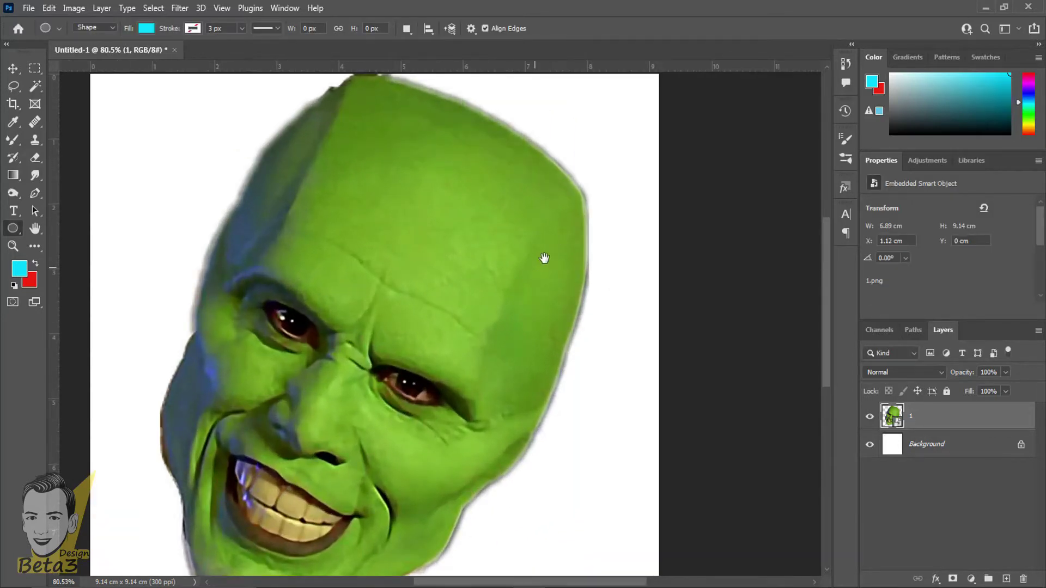
{"action": "left_click_drag", "start_coordinate": [544, 258], "coordinate": [612, 176]}
{"action": "scroll", "coordinate": [612, 176], "scroll_direction": "down", "scroll_amount": 1}
{"action": "scroll", "coordinate": [559, 138], "scroll_direction": "down", "scroll_amount": 1}
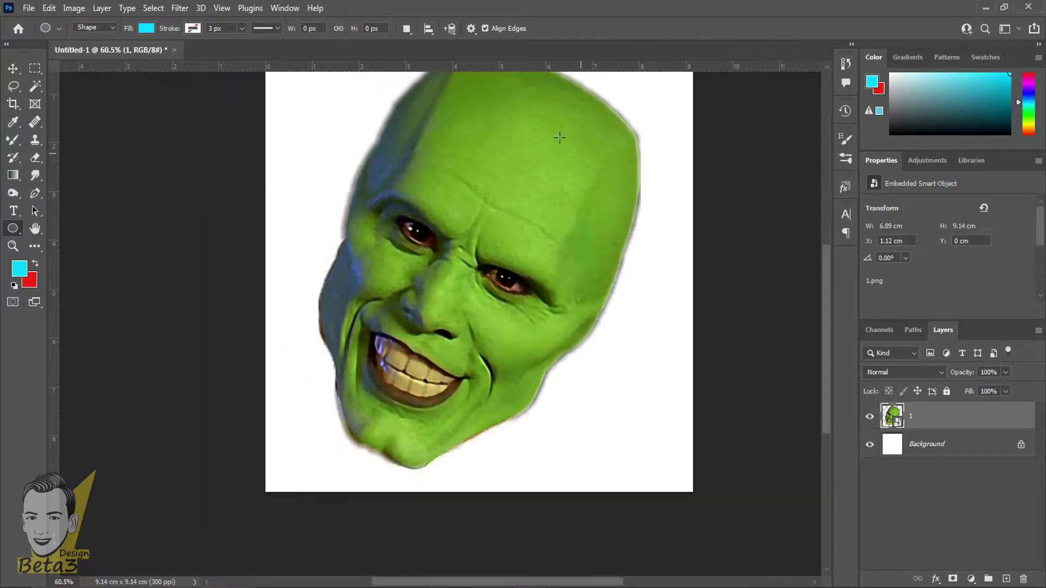
{"action": "left_click_drag", "start_coordinate": [560, 138], "coordinate": [549, 162]}
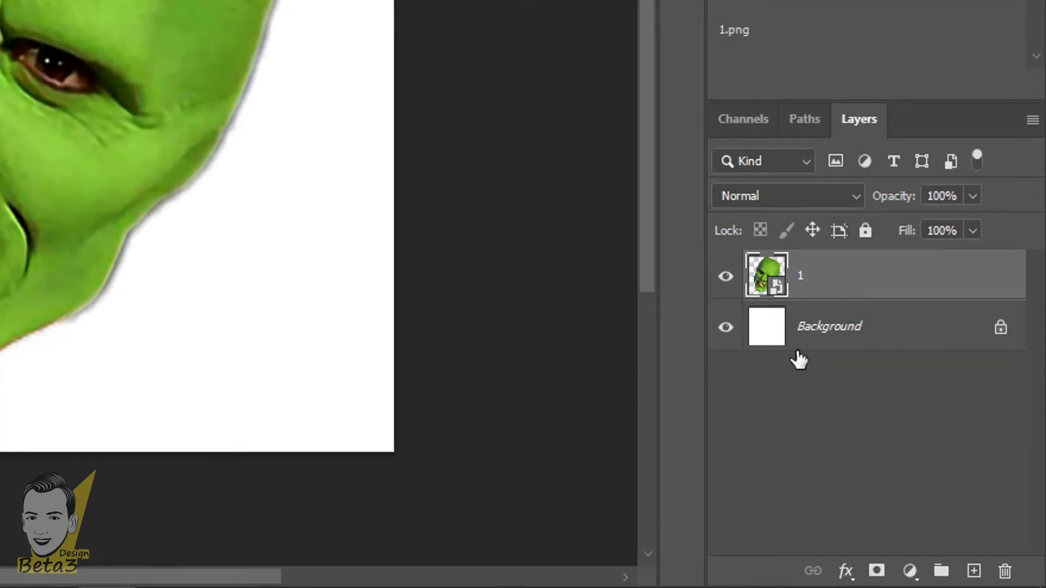
- Hide and re-show the green face layer 1, checking the Background layer
{"action": "left_click", "coordinate": [726, 276]}
{"action": "left_click", "coordinate": [860, 326]}
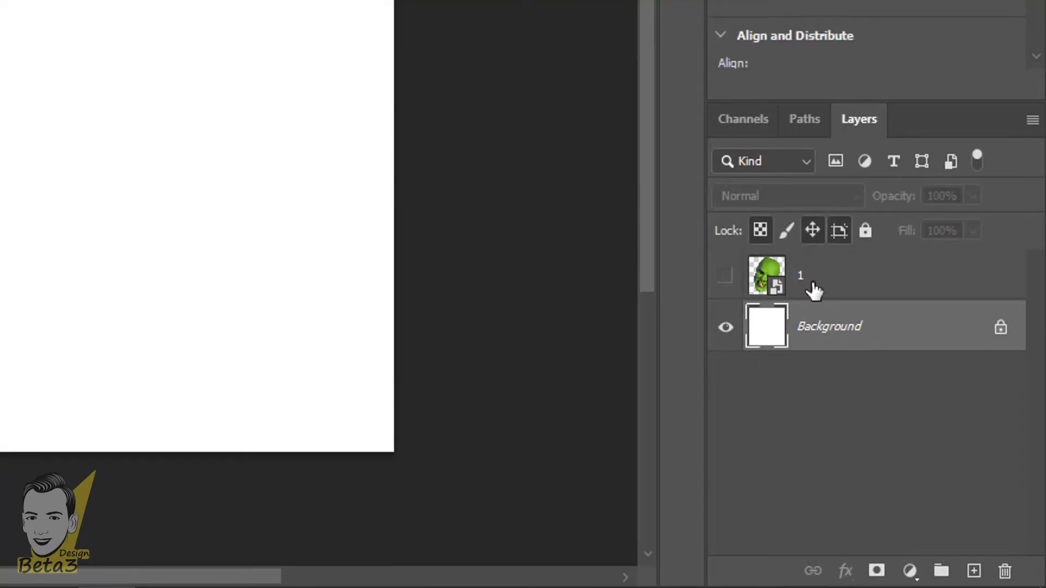
{"action": "left_click", "coordinate": [757, 284]}
{"action": "left_click", "coordinate": [725, 277]}
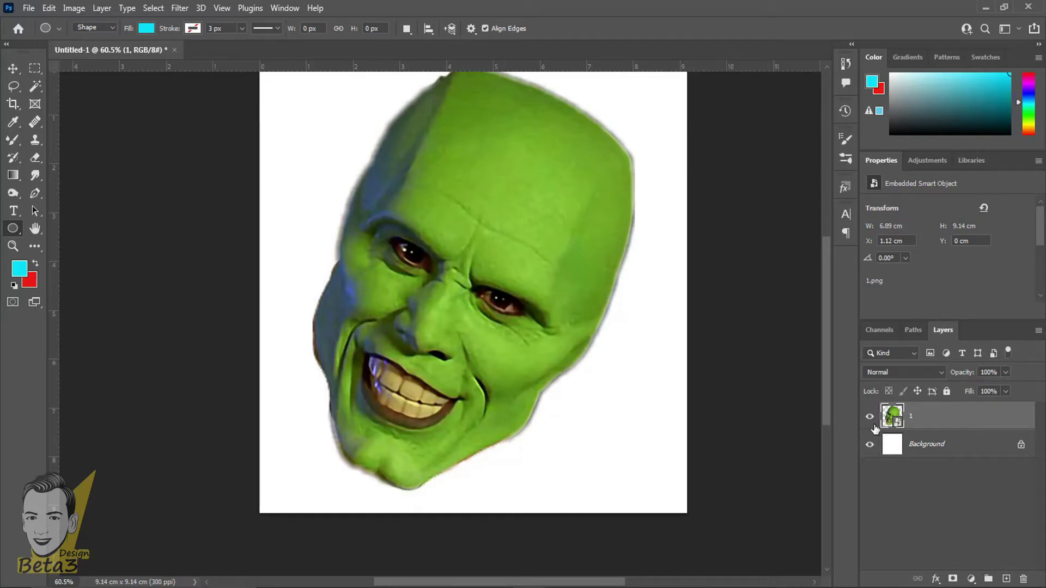
{"action": "left_click", "coordinate": [870, 423]}
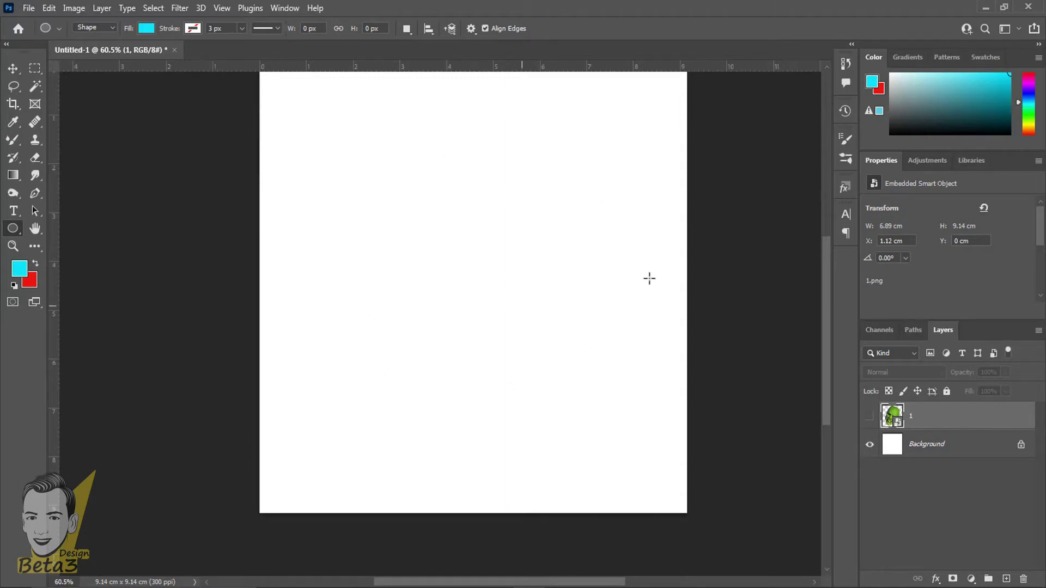
{"action": "scroll", "coordinate": [474, 348], "scroll_direction": "down", "scroll_amount": 2}
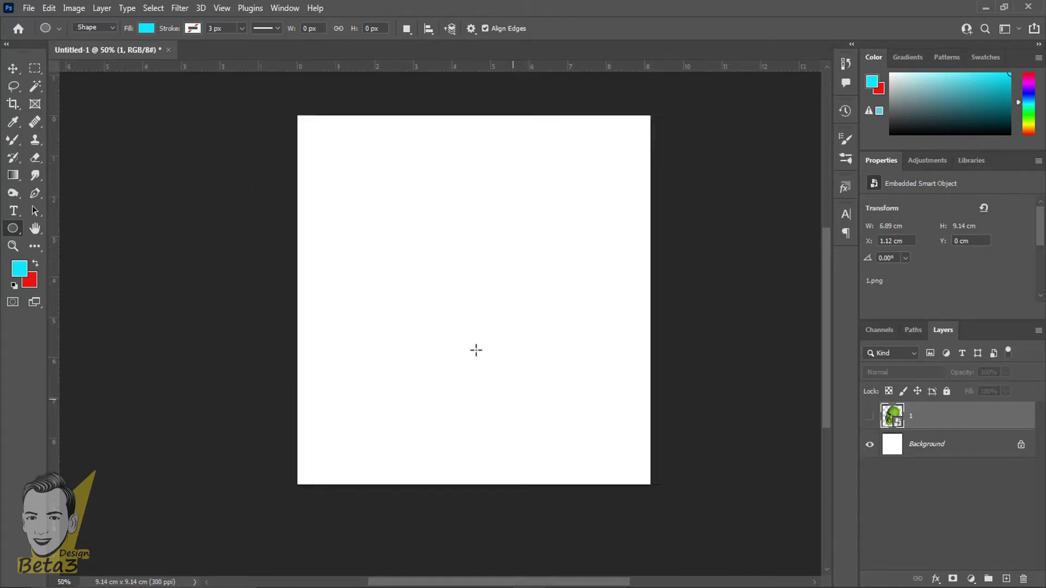
{"action": "scroll", "coordinate": [474, 348], "scroll_direction": "down", "scroll_amount": 1}
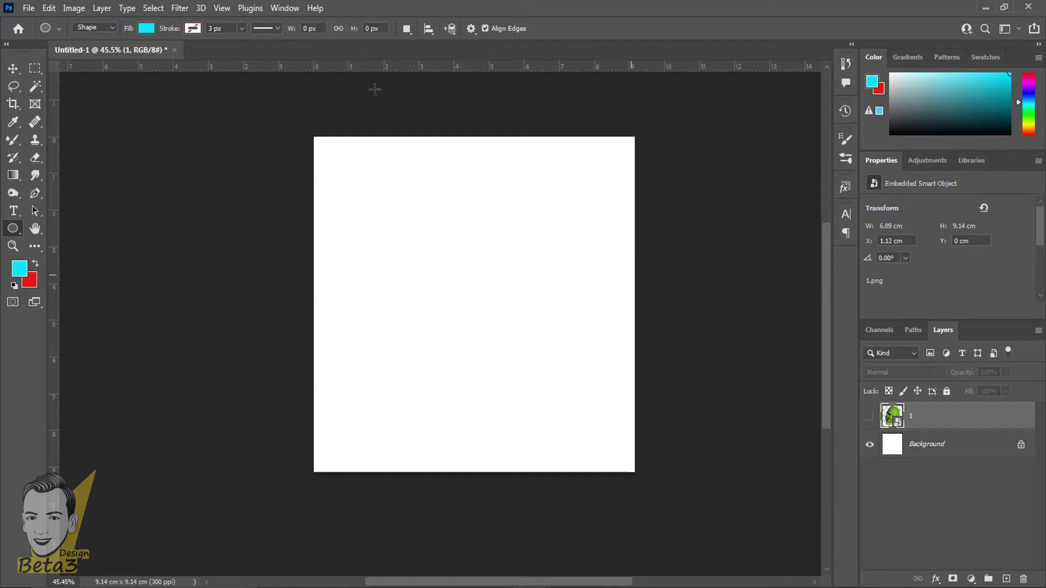
{"action": "scroll", "coordinate": [478, 259], "scroll_direction": "up", "scroll_amount": 1}
{"action": "scroll", "coordinate": [479, 259], "scroll_direction": "up", "scroll_amount": 1}
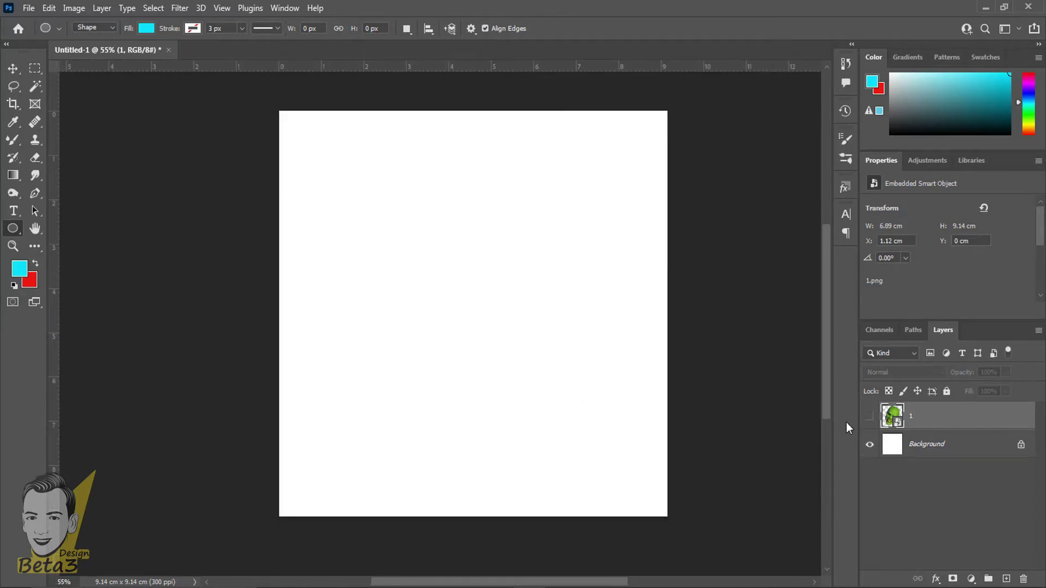
{"action": "left_click", "coordinate": [870, 416]}
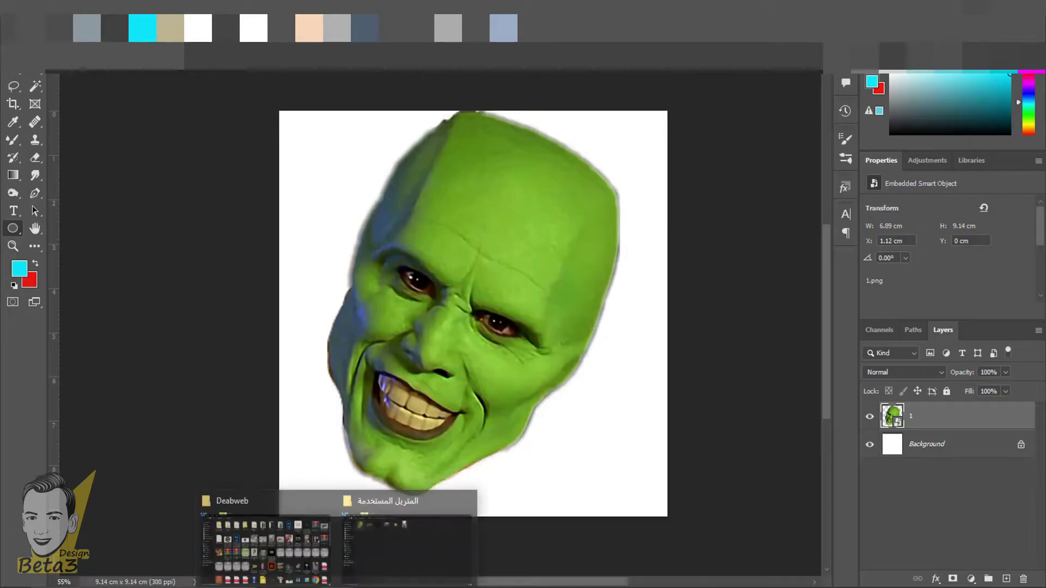
- Place 2.png, the maroon beret, onto the canvas above the face
{"action": "left_click", "coordinate": [409, 537]}
{"action": "mouse_move", "coordinate": [238, 142]}
{"action": "left_mouse_down"}
{"action": "mouse_move", "coordinate": [517, 325]}
{"action": "mouse_move", "coordinate": [506, 326]}
{"action": "left_mouse_up"}
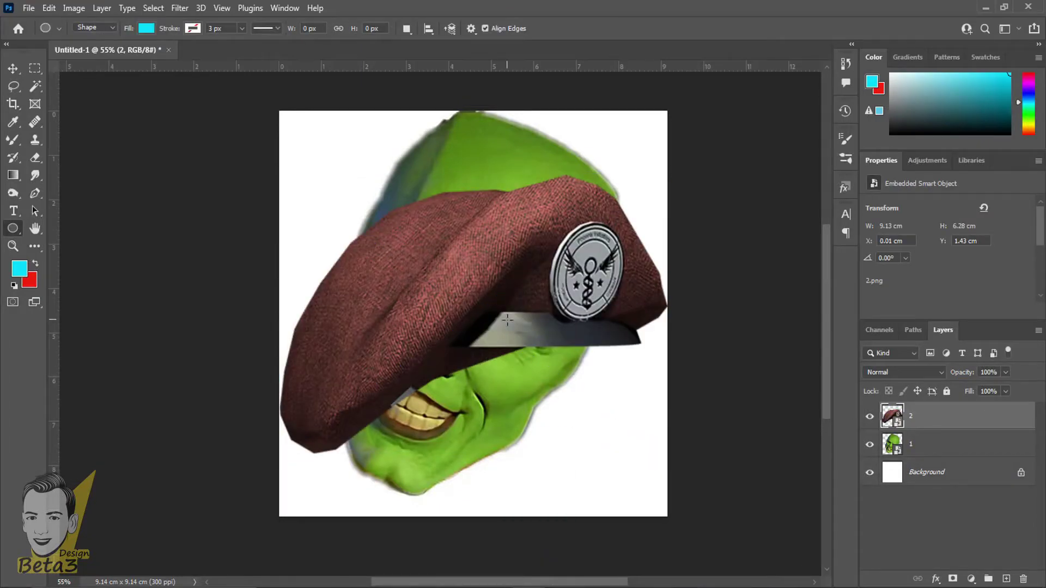
{"action": "scroll", "coordinate": [507, 320], "scroll_direction": "up", "scroll_amount": 1}
{"action": "scroll", "coordinate": [508, 320], "scroll_direction": "up", "scroll_amount": 1}
{"action": "scroll", "coordinate": [507, 320], "scroll_direction": "up", "scroll_amount": 1}
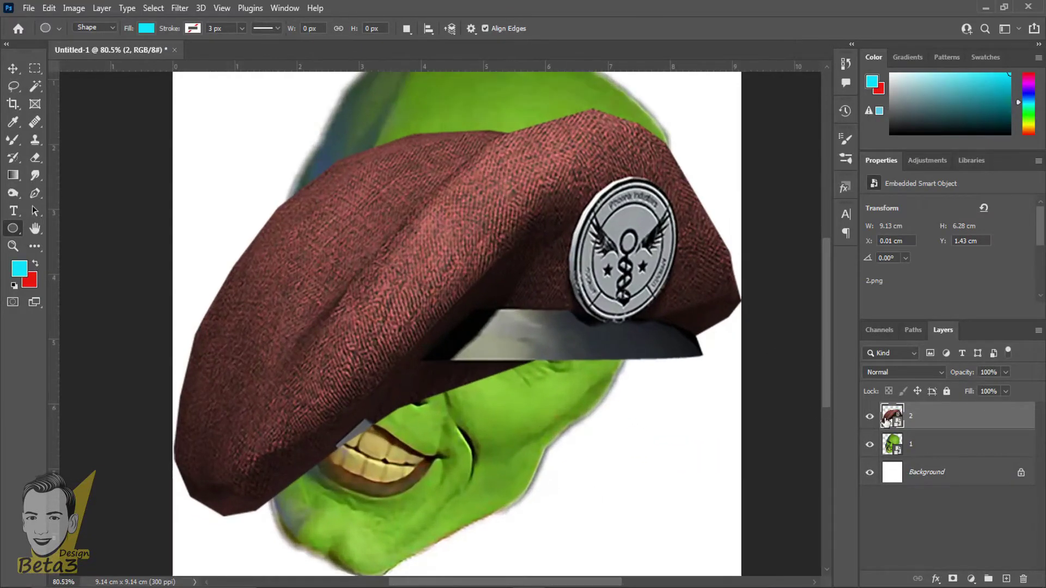
{"action": "scroll", "coordinate": [752, 148], "scroll_direction": "down", "scroll_amount": 2}
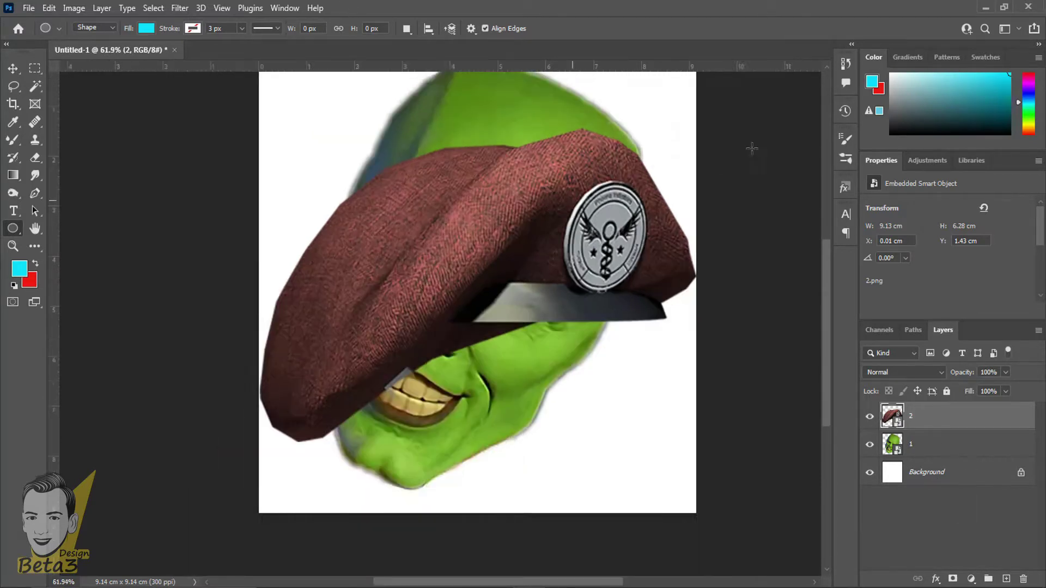
{"action": "scroll", "coordinate": [493, 171], "scroll_direction": "down", "scroll_amount": 2}
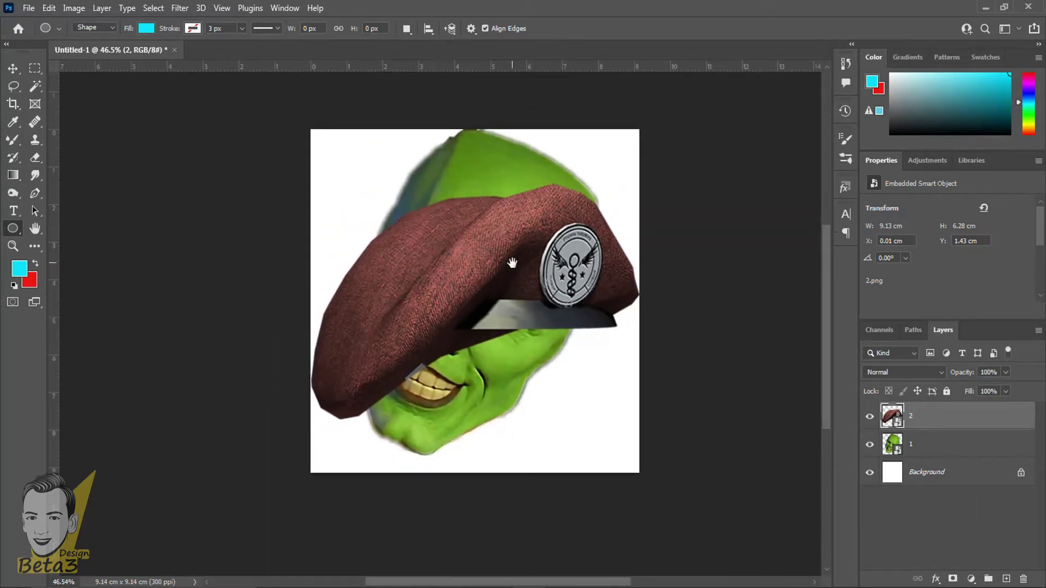
{"action": "scroll", "coordinate": [512, 253], "scroll_direction": "up", "scroll_amount": 1}
{"action": "scroll", "coordinate": [512, 262], "scroll_direction": "up", "scroll_amount": 1}
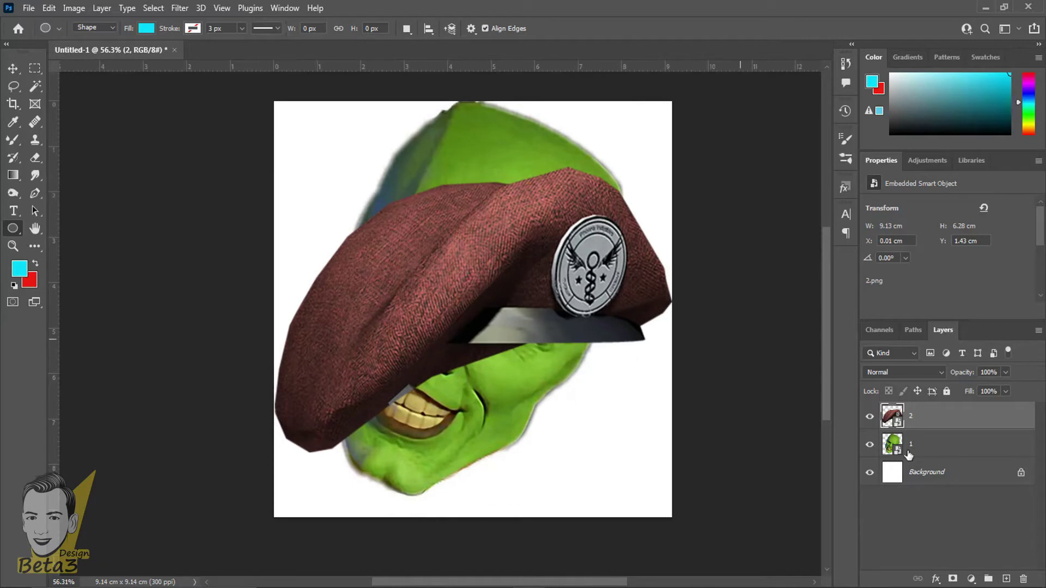
- Select layers and hide, then re-show, the beret and green face layers
{"action": "left_click", "coordinate": [933, 479]}
{"action": "left_click", "coordinate": [938, 449], "text": "shift"}
{"action": "left_click", "coordinate": [936, 421], "text": "shift"}
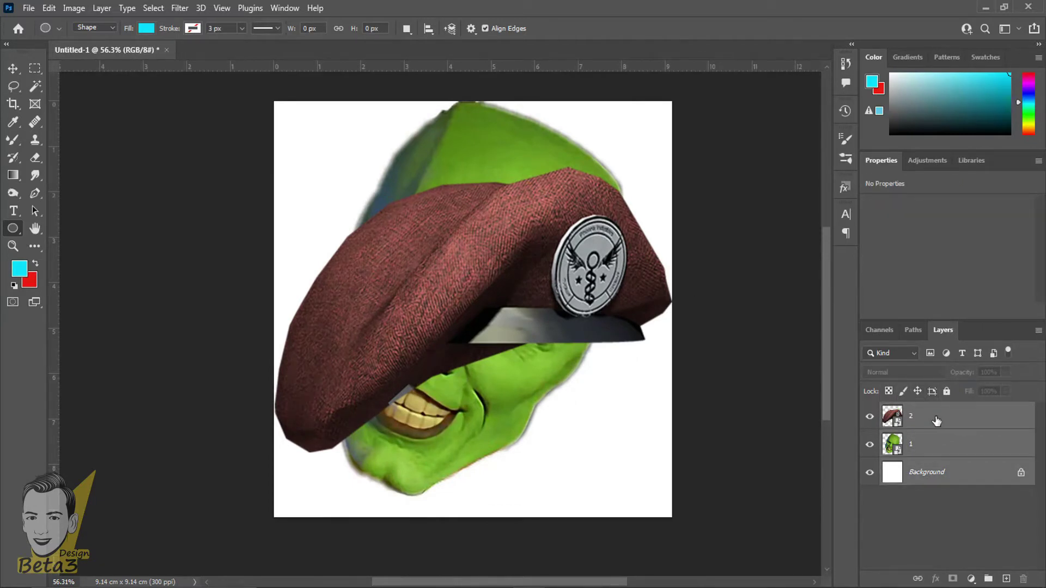
{"action": "left_click", "coordinate": [915, 450]}
{"action": "left_click", "coordinate": [869, 416]}
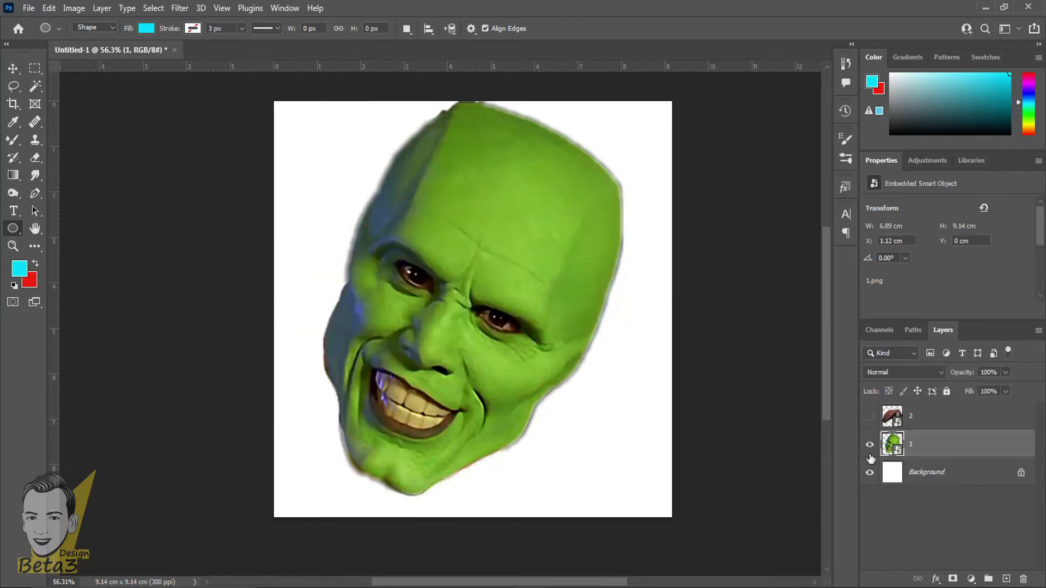
{"action": "left_click", "coordinate": [870, 444]}
{"action": "left_click", "coordinate": [975, 420]}
{"action": "left_click", "coordinate": [869, 416]}
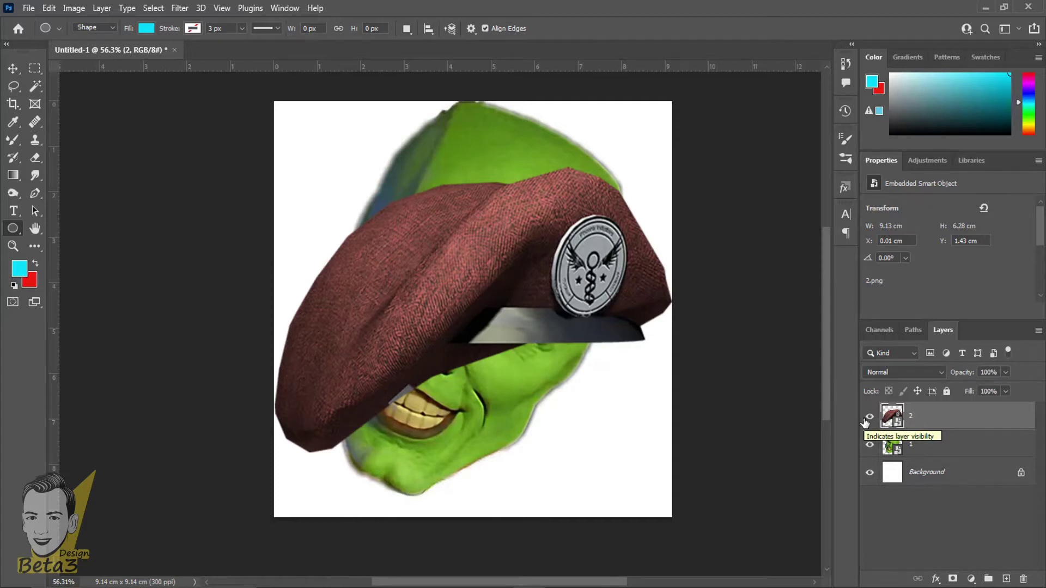
- Toggle beret and Background visibility, ending with layer 2 selected
{"action": "left_click", "coordinate": [867, 418]}
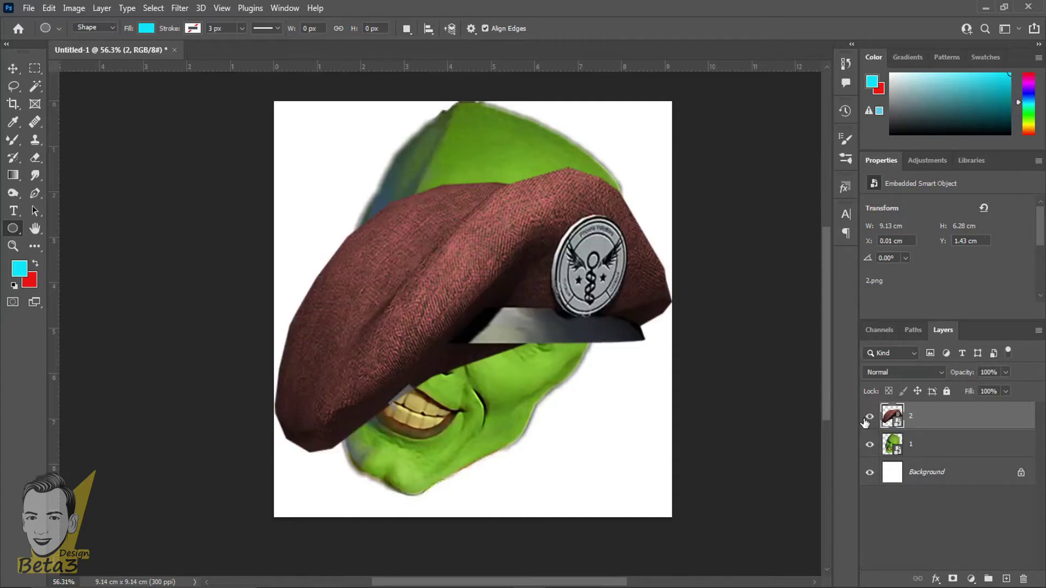
{"action": "left_click", "coordinate": [941, 475]}
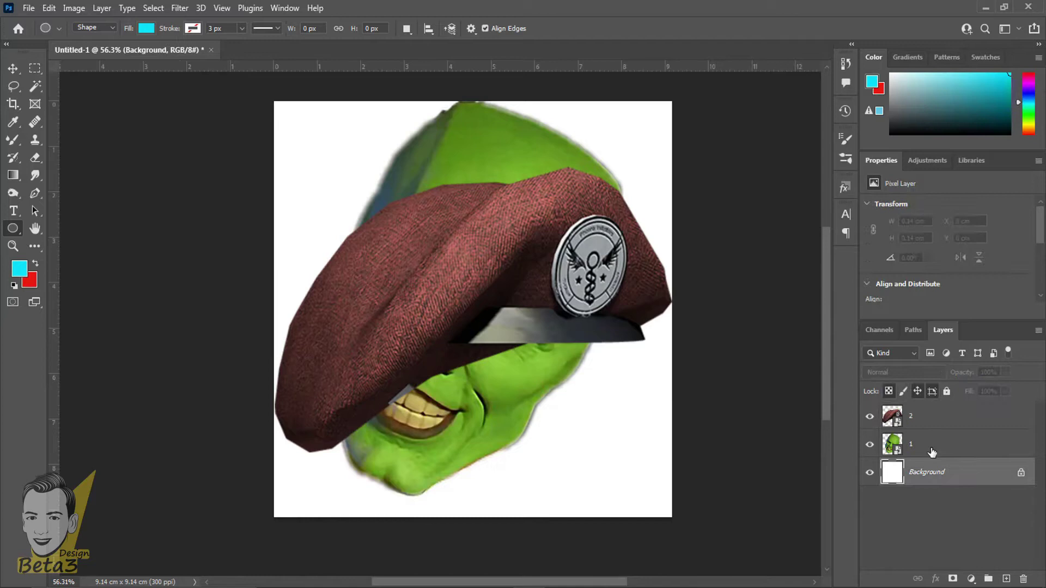
{"action": "left_click", "coordinate": [870, 474]}
{"action": "left_click", "coordinate": [870, 474]}
{"action": "left_click", "coordinate": [948, 436]}
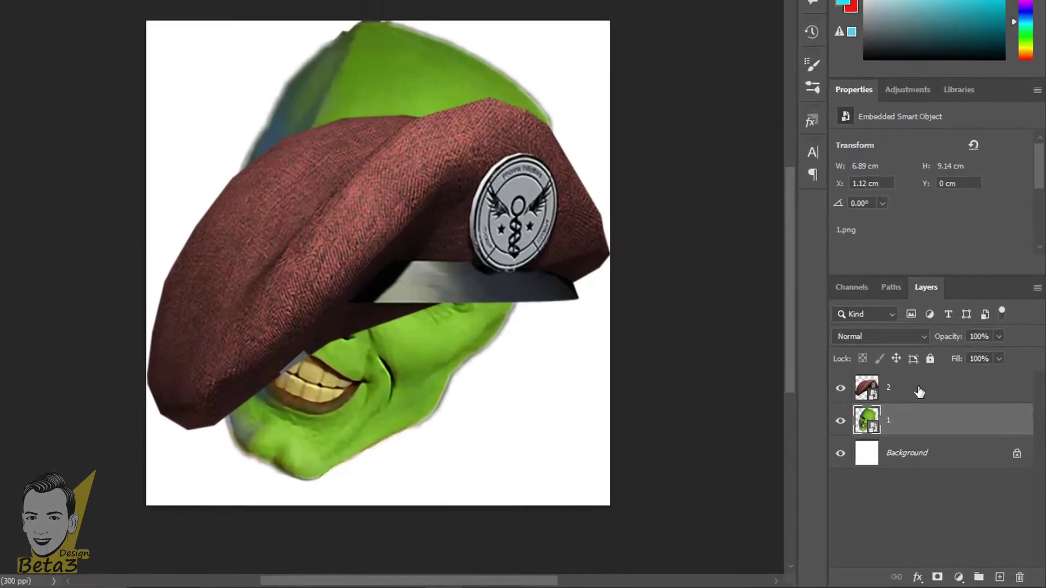
{"action": "left_click", "coordinate": [937, 418]}
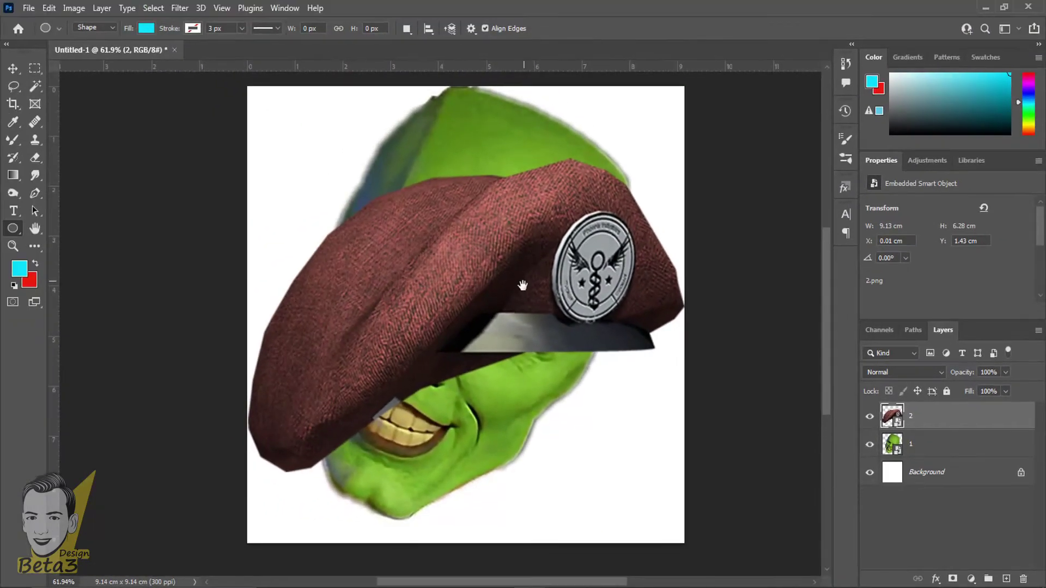
{"action": "left_click", "coordinate": [870, 417]}
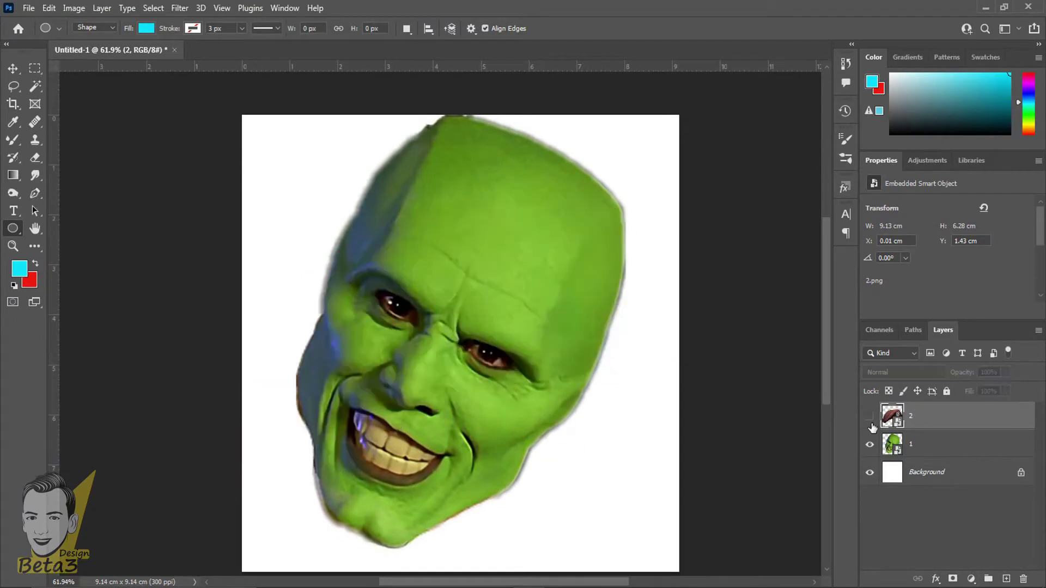
{"action": "left_click", "coordinate": [870, 417]}
{"action": "left_click", "coordinate": [870, 444]}
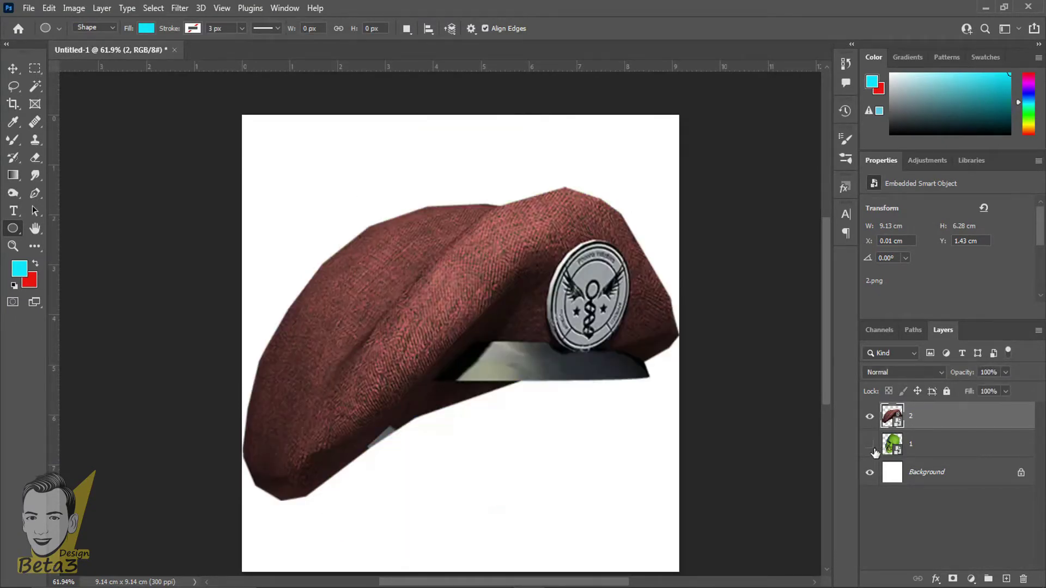
{"action": "left_click", "coordinate": [870, 445]}
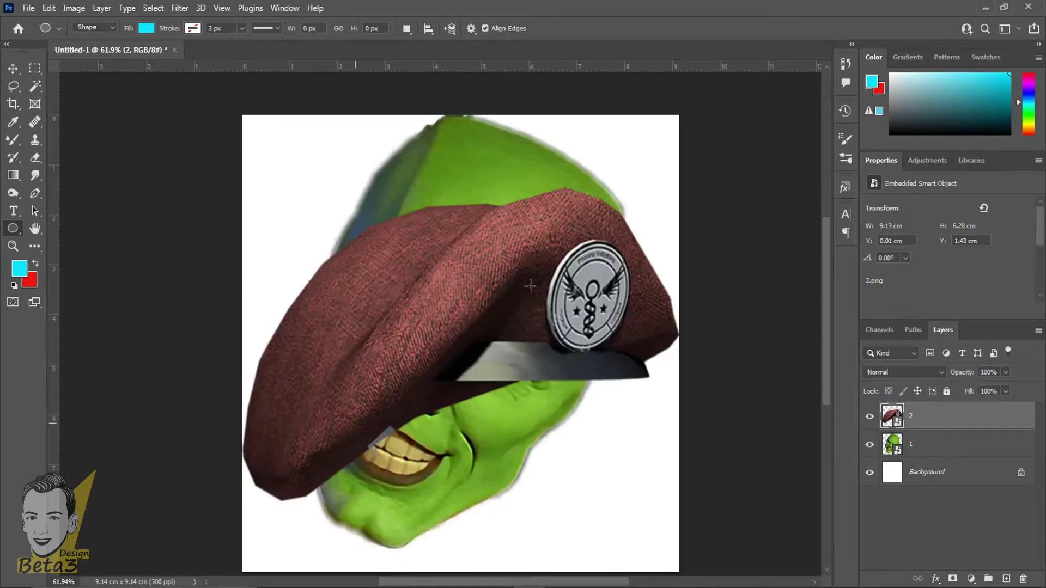
{"action": "scroll", "coordinate": [387, 202], "scroll_direction": "down", "scroll_amount": 1}
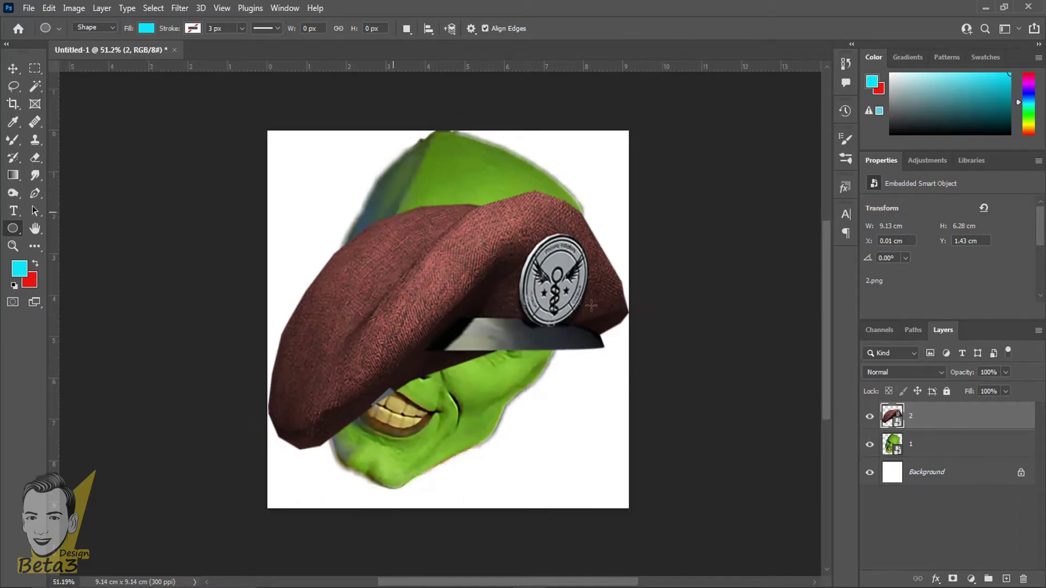
{"action": "scroll", "coordinate": [495, 321], "scroll_direction": "up", "scroll_amount": 1}
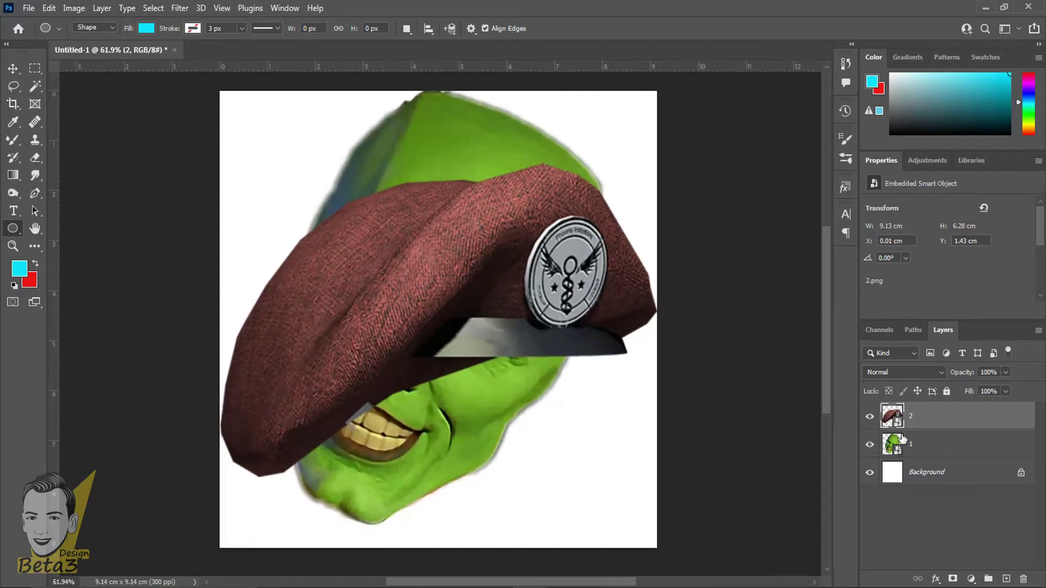
{"action": "left_click", "coordinate": [871, 417]}
{"action": "left_click", "coordinate": [871, 417]}
{"action": "left_click_drag", "start_coordinate": [325, 234], "coordinate": [611, 349]}
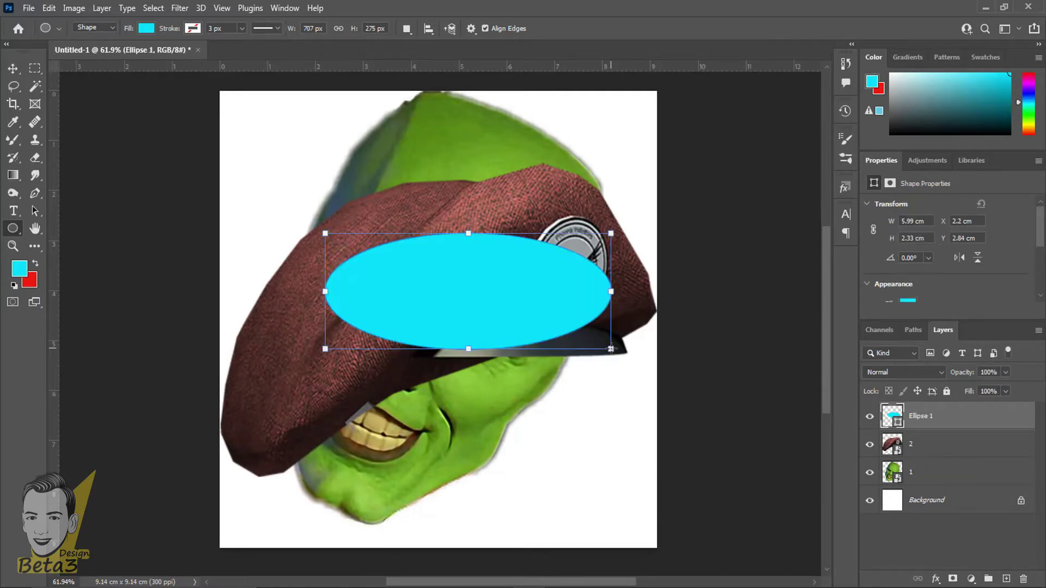
{"action": "key", "text": "ctrl+z"}
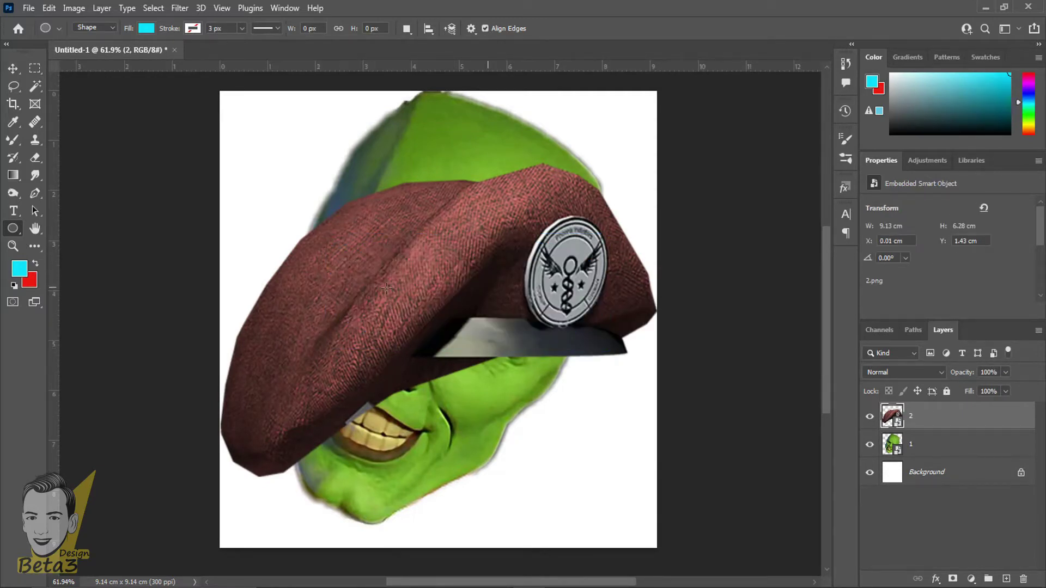
- Lower the beret layer's opacity to 58% and zoom in to check the eye
{"action": "left_click", "coordinate": [869, 417]}
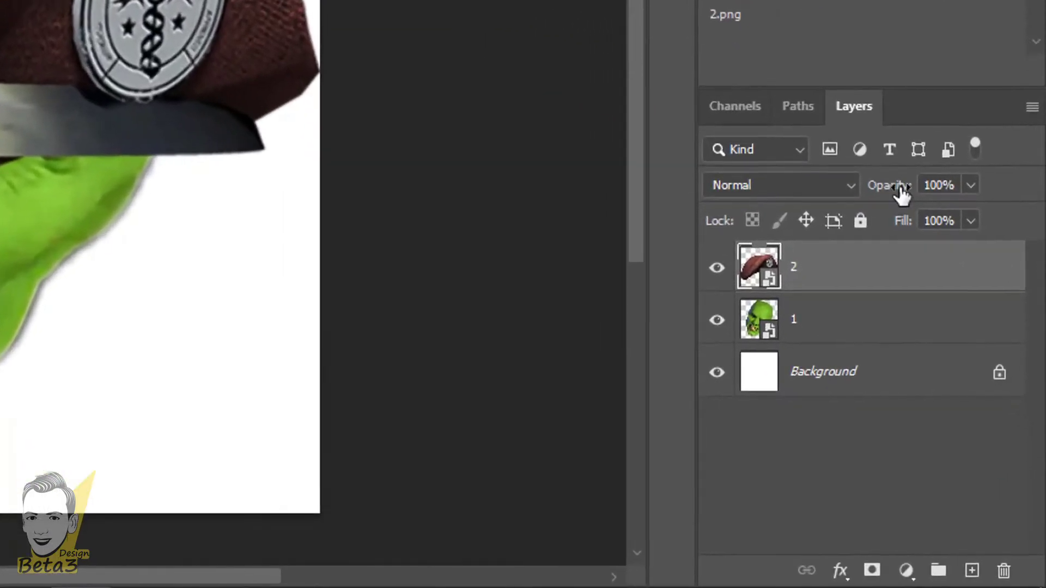
{"action": "left_click_drag", "start_coordinate": [968, 376], "coordinate": [959, 373]}
{"action": "left_click_drag", "start_coordinate": [884, 196], "coordinate": [940, 377]}
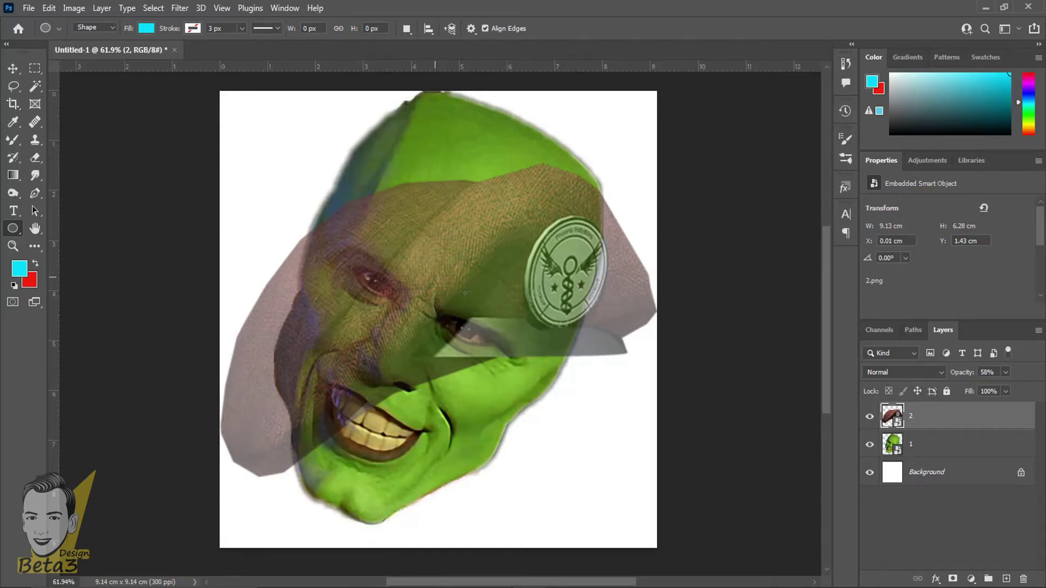
{"action": "scroll", "coordinate": [465, 293], "scroll_direction": "up", "scroll_amount": 2}
{"action": "scroll", "coordinate": [424, 270], "scroll_direction": "up", "scroll_amount": 2}
{"action": "scroll", "coordinate": [381, 245], "scroll_direction": "up", "scroll_amount": 2}
{"action": "scroll", "coordinate": [338, 224], "scroll_direction": "up", "scroll_amount": 2}
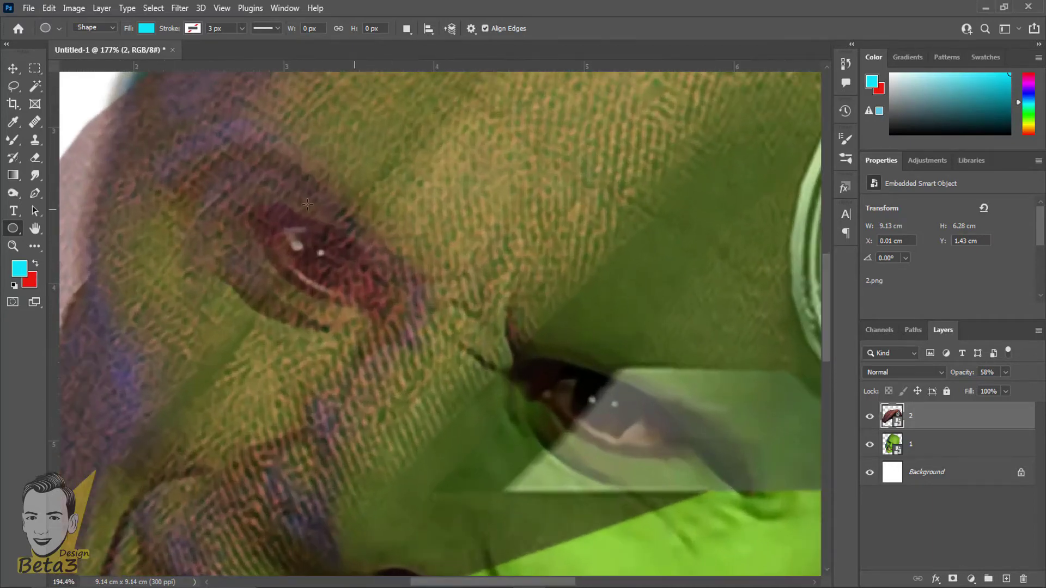
{"action": "scroll", "coordinate": [349, 234], "scroll_direction": "down", "scroll_amount": 3}
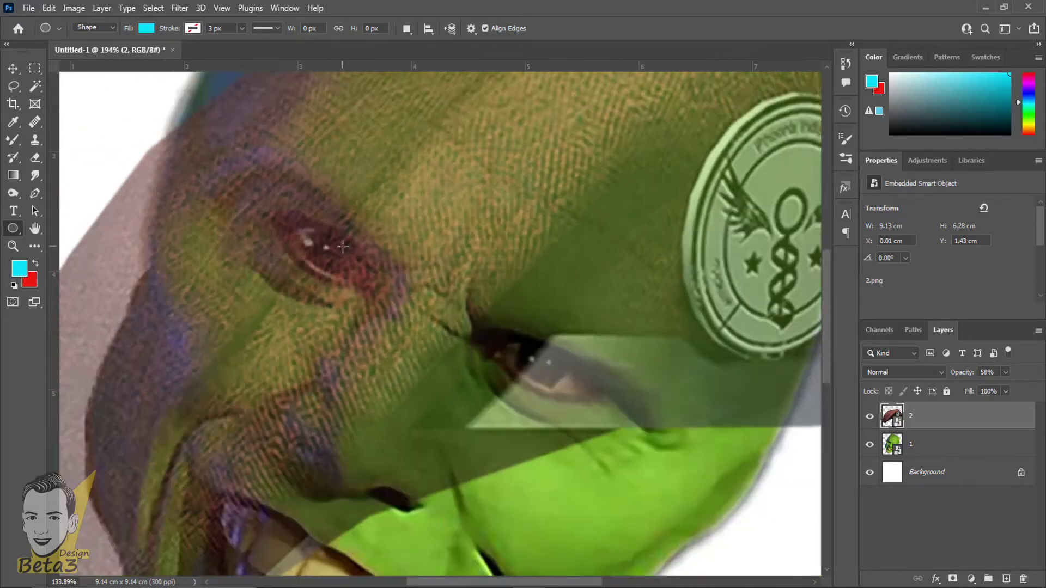
{"action": "scroll", "coordinate": [385, 265], "scroll_direction": "down", "scroll_amount": 3}
{"action": "scroll", "coordinate": [321, 277], "scroll_direction": "up", "scroll_amount": 1}
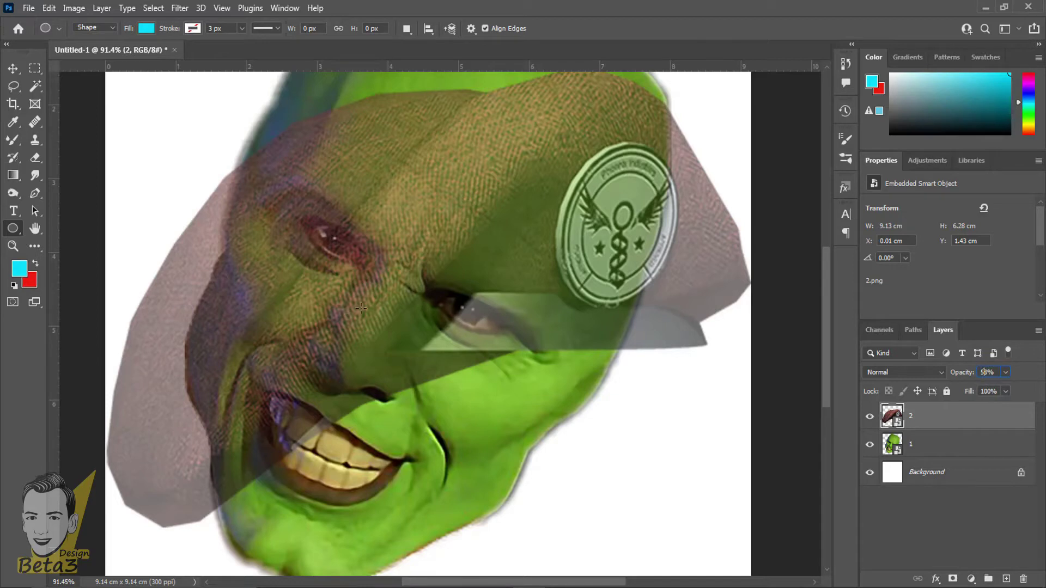
- Cancel the Create Ellipse size dialog
{"action": "left_click", "coordinate": [429, 125]}
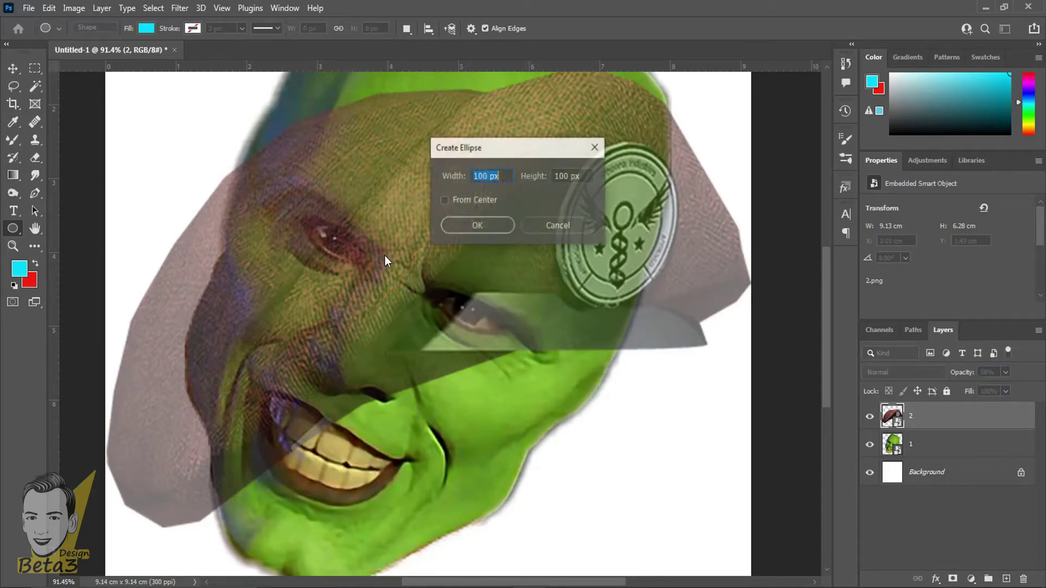
{"action": "left_click", "coordinate": [581, 235]}
{"action": "scroll", "coordinate": [566, 275], "scroll_direction": "down", "scroll_amount": 1}
{"action": "scroll", "coordinate": [566, 275], "scroll_direction": "down", "scroll_amount": 1}
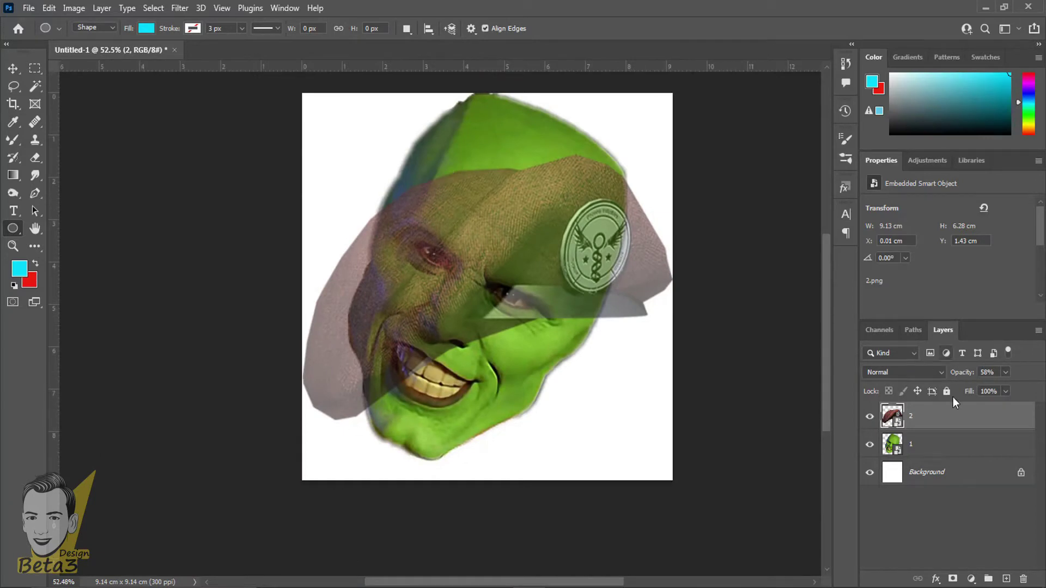
- Return the beret layer to 100% opacity, then delete the beret and face layers
{"action": "left_click_drag", "start_coordinate": [966, 376], "coordinate": [759, 377]}
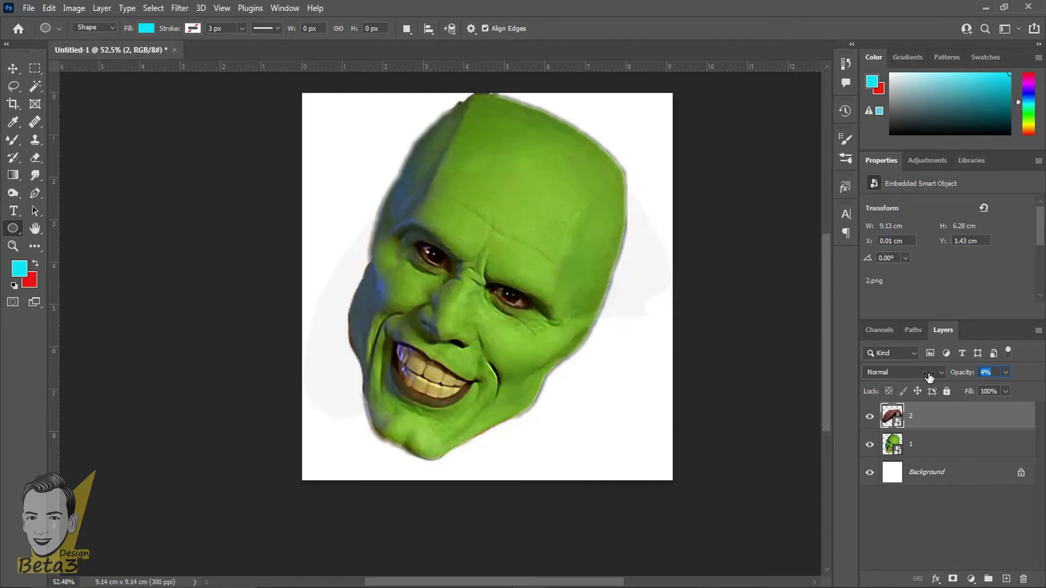
{"action": "left_click", "coordinate": [870, 418]}
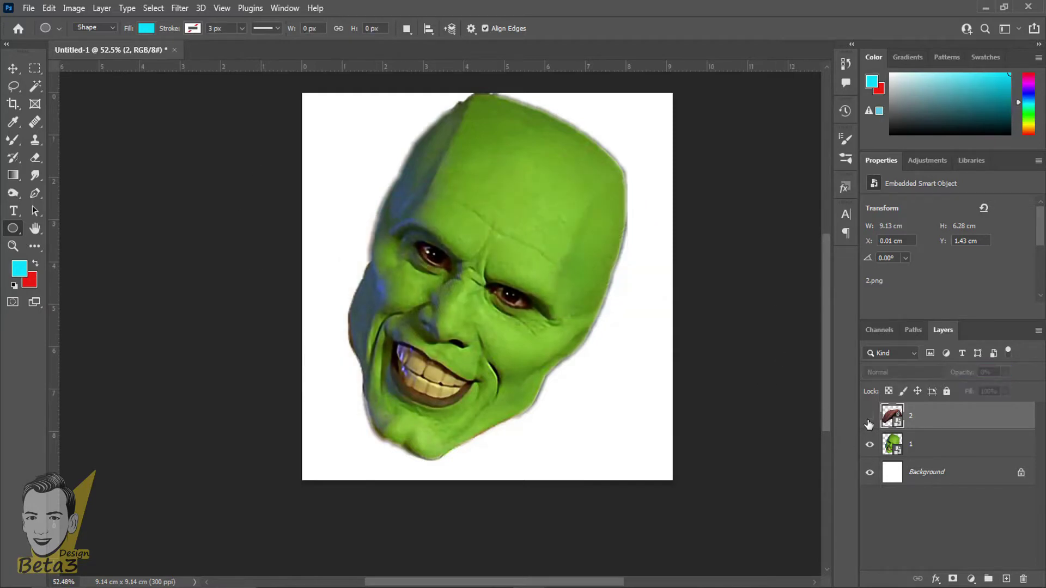
{"action": "left_click", "coordinate": [869, 421]}
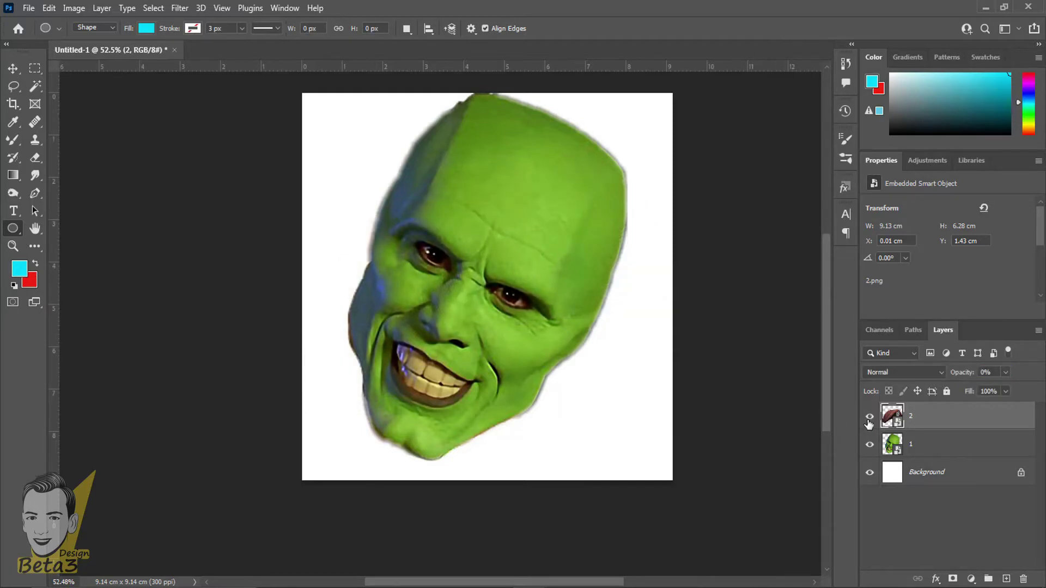
{"action": "left_click_drag", "start_coordinate": [962, 373], "coordinate": [1011, 379]}
{"action": "type", "text": "100"}
{"action": "key", "text": "Return"}
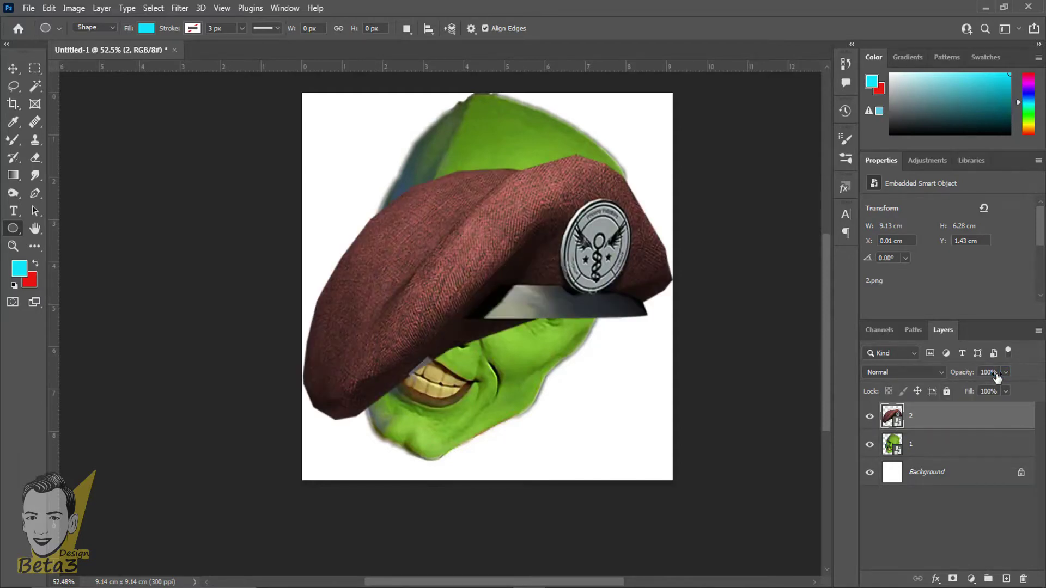
{"action": "left_click", "coordinate": [1024, 579]}
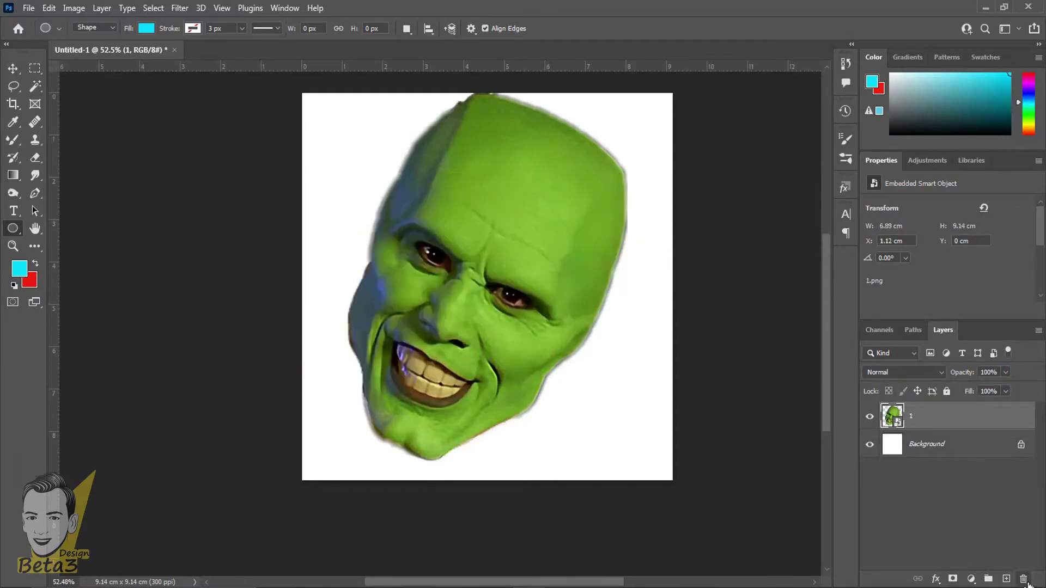
- Draw a cyan Rectangle 1 shape, about 10.57 × 10.12 cm, covering the whole canvas
{"action": "right_click", "coordinate": [13, 229]}
{"action": "left_click", "coordinate": [55, 239]}
{"action": "left_click_drag", "start_coordinate": [290, 82], "coordinate": [717, 511]}
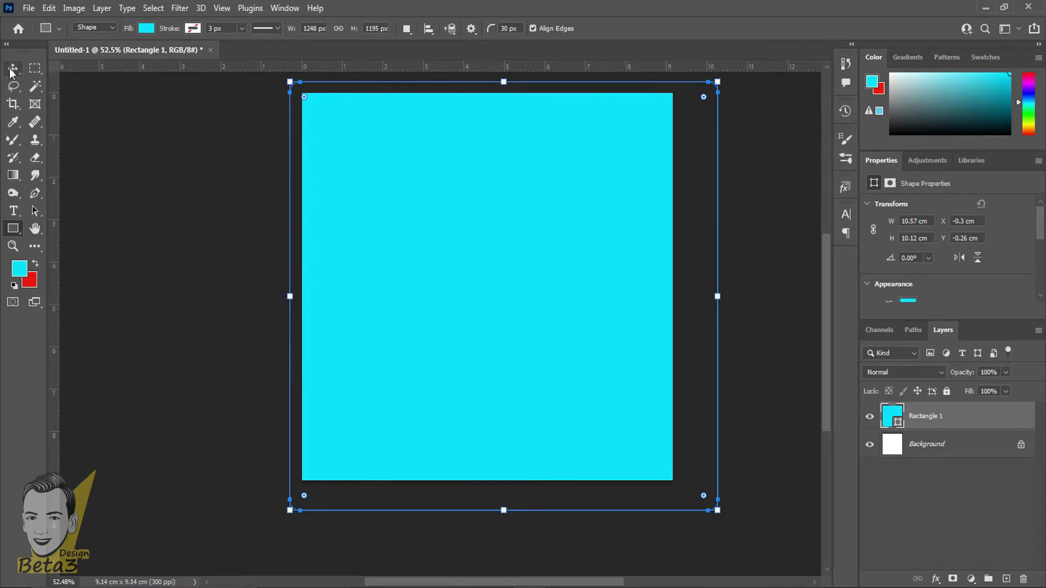
{"action": "key", "text": "v"}
{"action": "key", "text": "ctrl+0"}
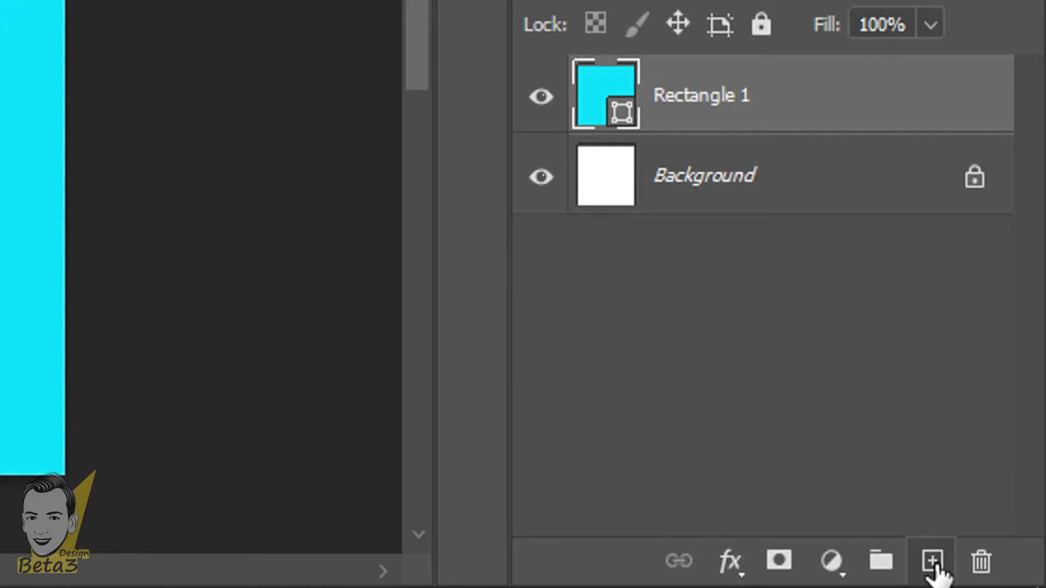
- Add a new empty Layer 1 above the cyan rectangle
{"action": "left_click", "coordinate": [933, 562]}
{"action": "left_click", "coordinate": [528, 98]}
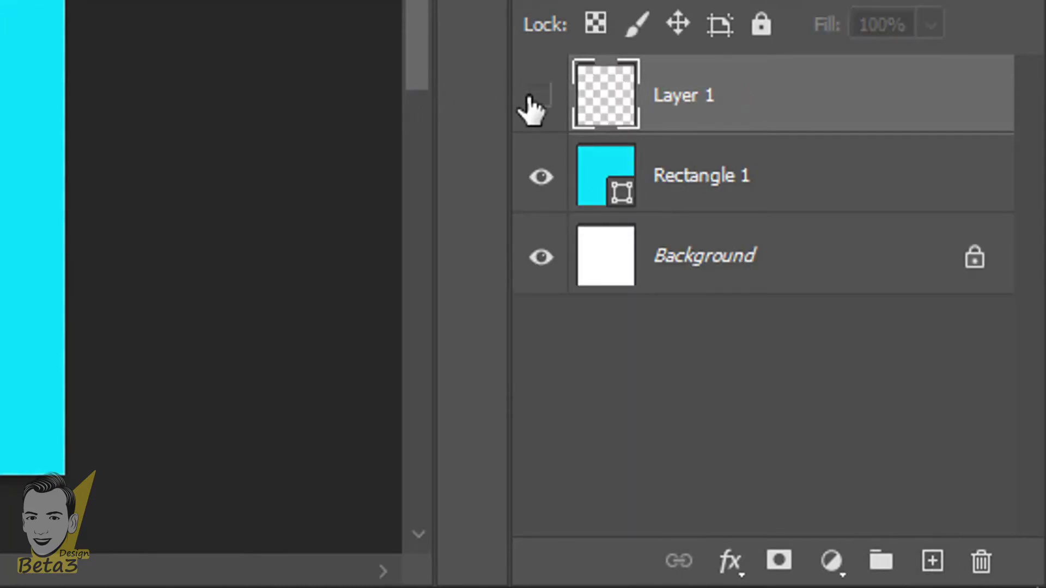
{"action": "left_click", "coordinate": [539, 98]}
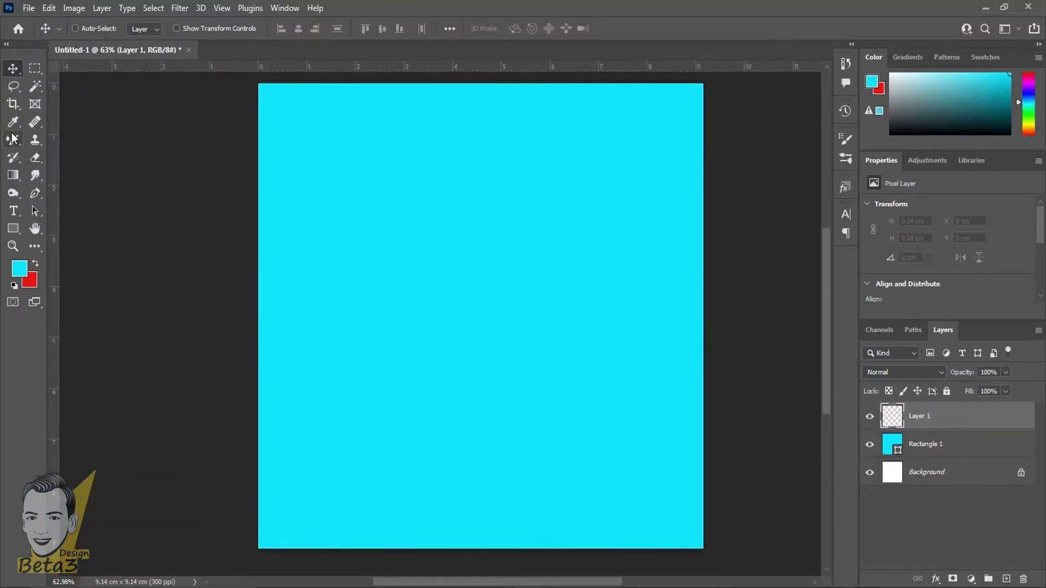
- Paint one large soft red brush dab at the canvas centre
{"action": "right_click", "coordinate": [13, 139]}
{"action": "left_click", "coordinate": [136, 140]}
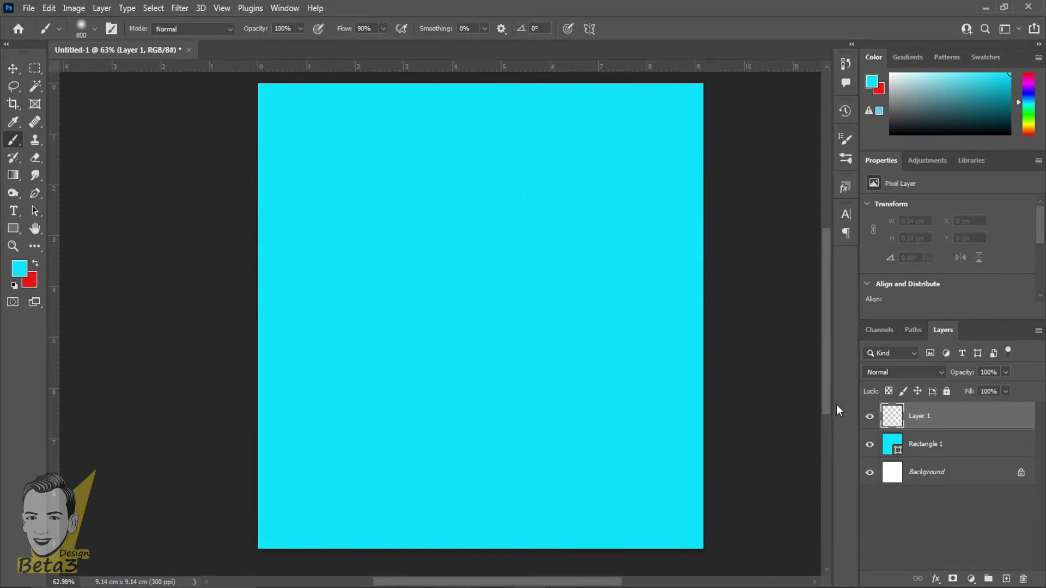
{"action": "left_click", "coordinate": [35, 264]}
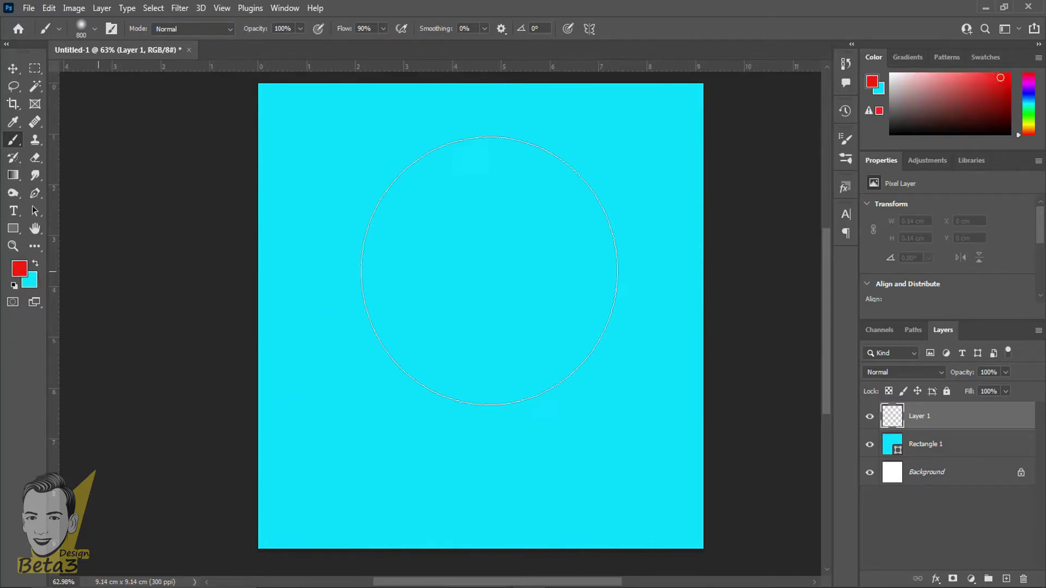
{"action": "scroll", "coordinate": [469, 291], "scroll_direction": "down", "scroll_amount": 1}
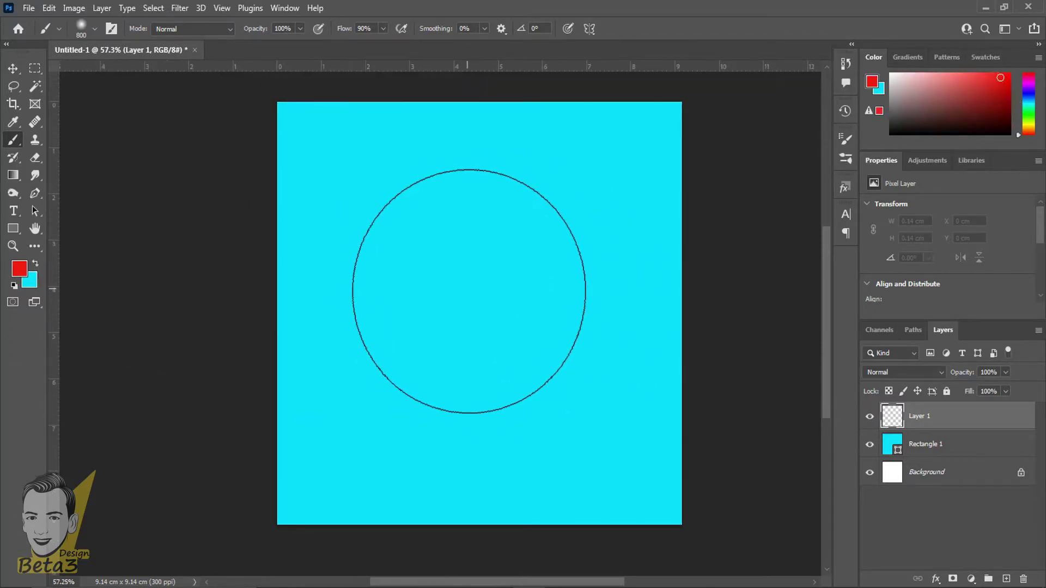
{"action": "left_click", "coordinate": [472, 287]}
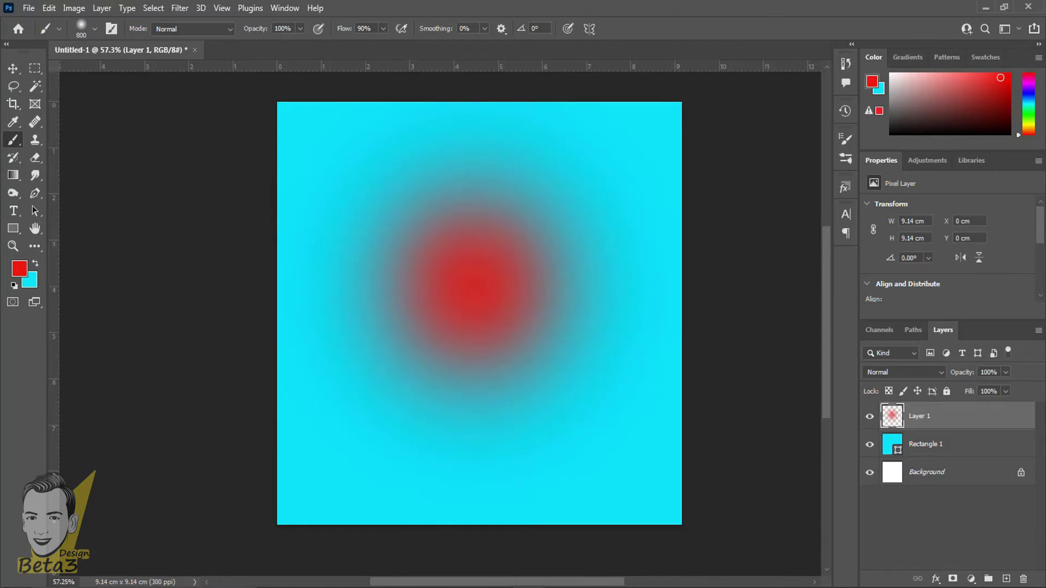
{"action": "scroll", "coordinate": [479, 198], "scroll_direction": "up", "scroll_amount": 1}
{"action": "scroll", "coordinate": [460, 226], "scroll_direction": "up", "scroll_amount": 3}
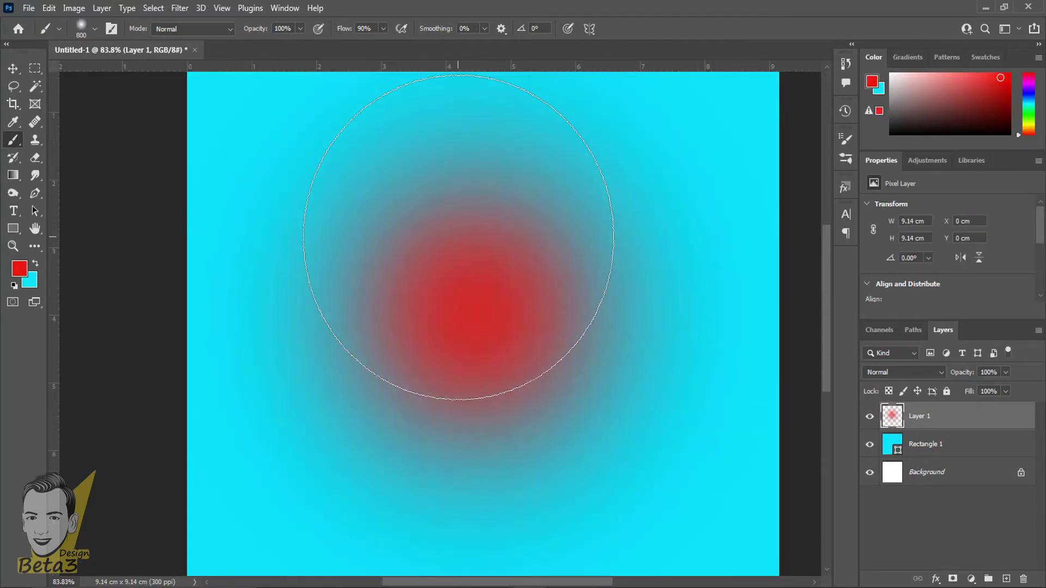
{"action": "left_click", "coordinate": [13, 68]}
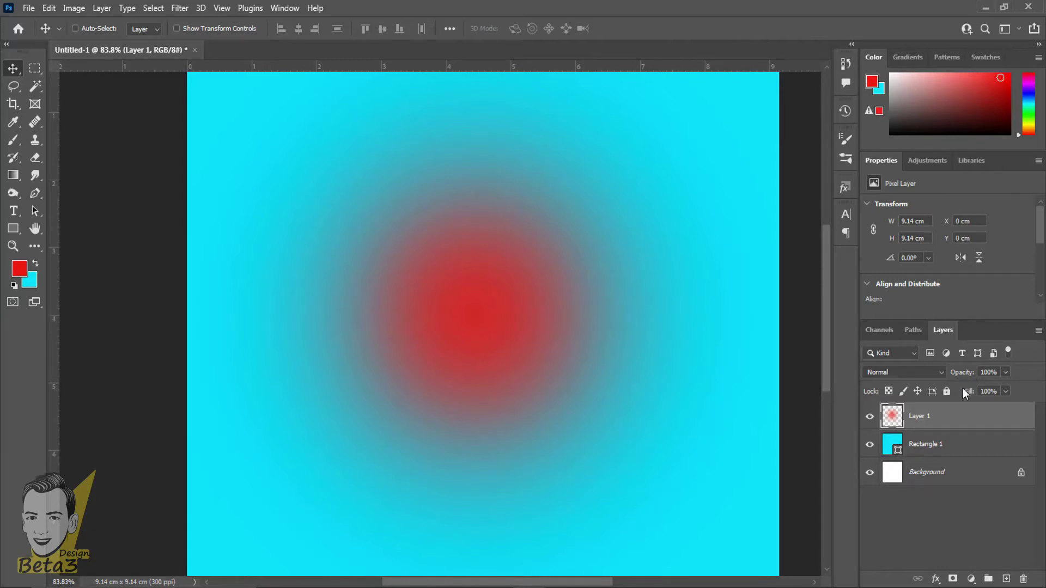
- Set the red glow Layer 1 to 76% opacity and compare it hidden versus shown
{"action": "mouse_move", "coordinate": [971, 378]}
{"action": "left_mouse_down"}
{"action": "mouse_move", "coordinate": [944, 383]}
{"action": "mouse_move", "coordinate": [955, 384]}
{"action": "left_mouse_up"}
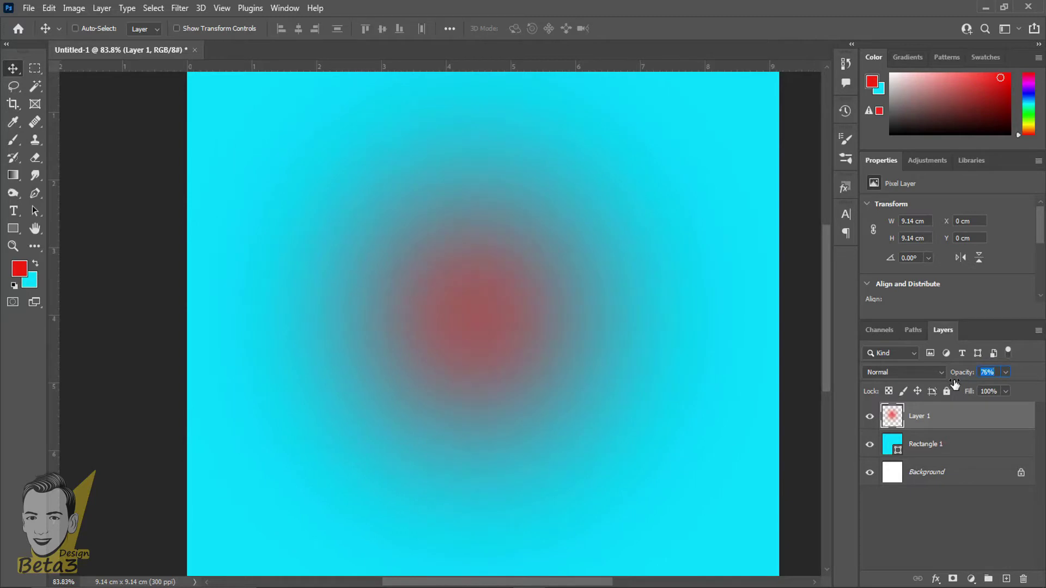
{"action": "scroll", "coordinate": [489, 227], "scroll_direction": "down", "scroll_amount": 2}
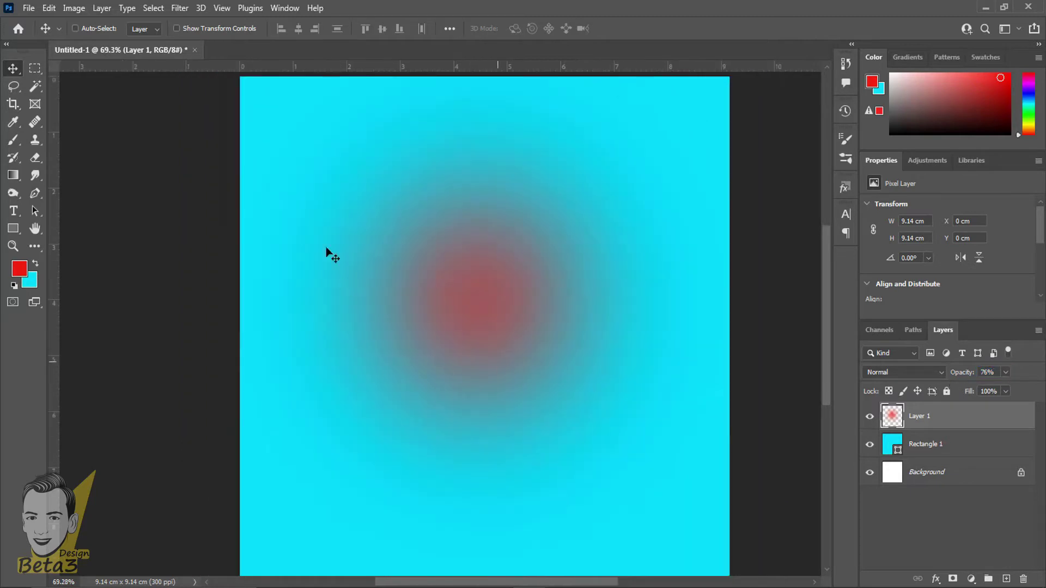
{"action": "left_click", "coordinate": [868, 418]}
{"action": "left_click", "coordinate": [870, 416]}
{"action": "scroll", "coordinate": [480, 272], "scroll_direction": "up", "scroll_amount": 2}
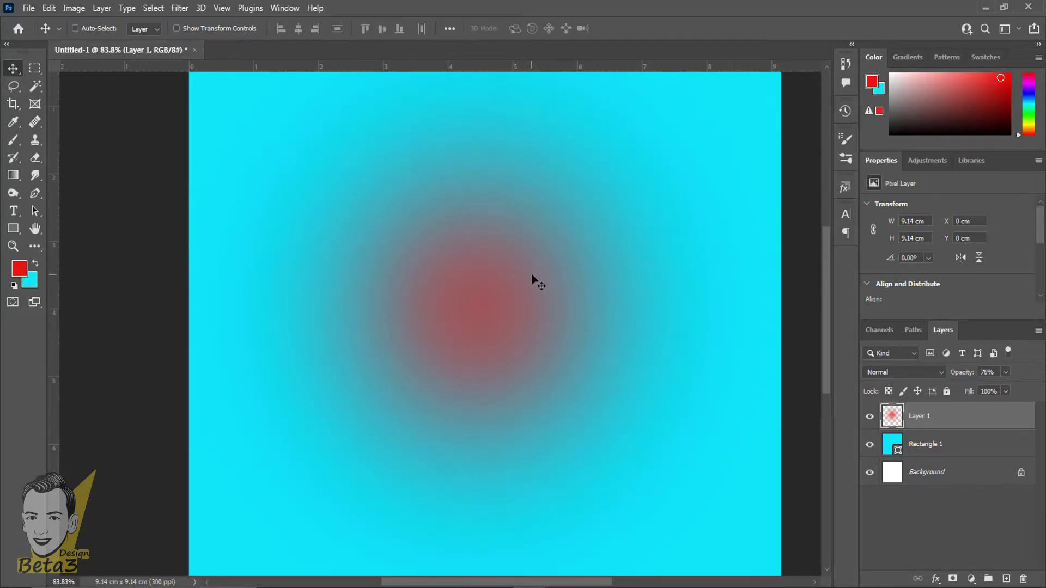
{"action": "scroll", "coordinate": [532, 276], "scroll_direction": "down", "scroll_amount": 2}
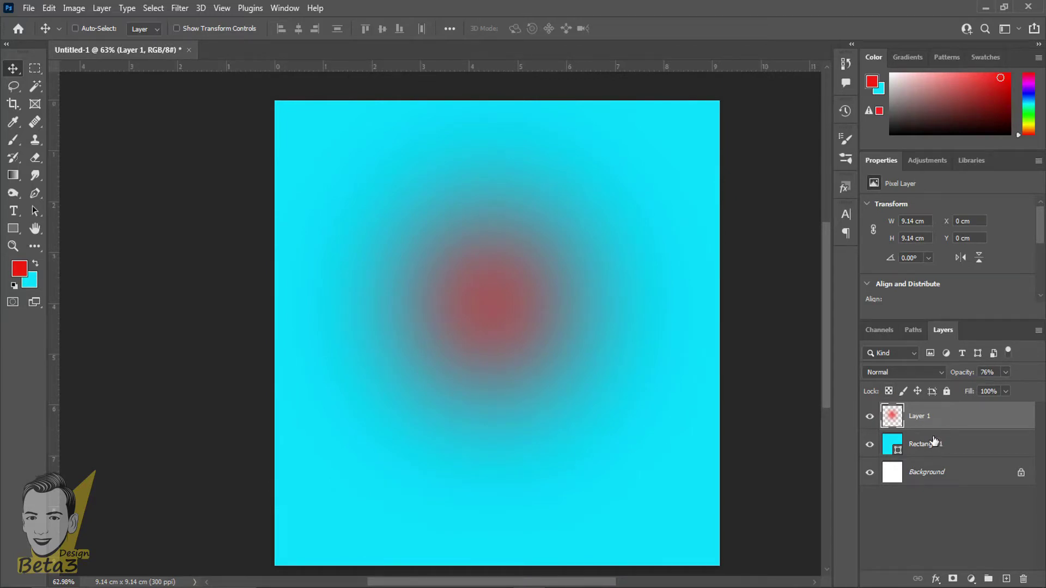
- Delete the red glow Layer 1 and remove the cyan Rectangle 1
{"action": "key", "text": "Delete"}
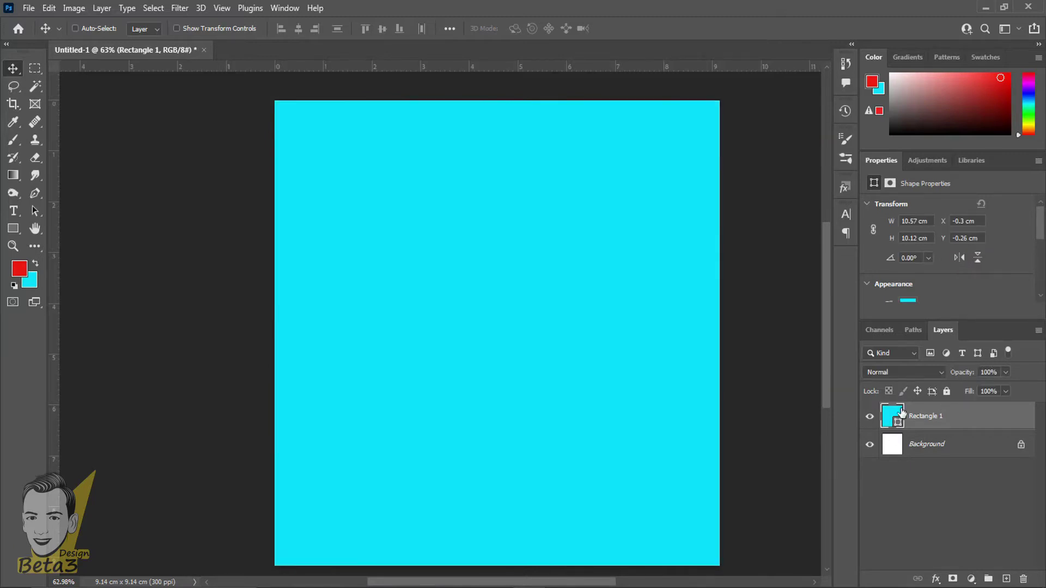
{"action": "left_click_drag", "start_coordinate": [964, 376], "coordinate": [916, 365]}
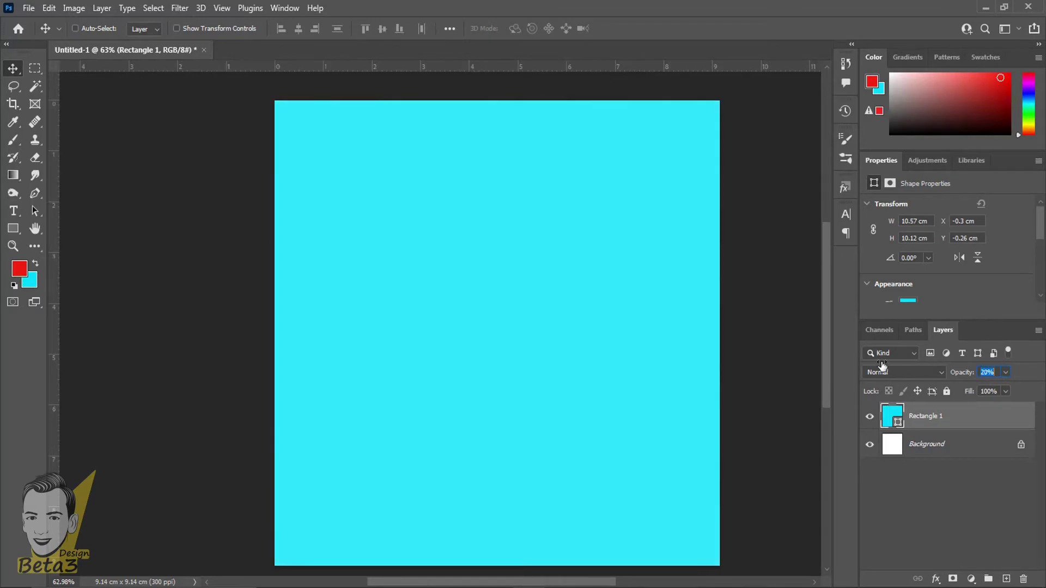
{"action": "mouse_move", "coordinate": [922, 365]}
{"action": "left_mouse_down"}
{"action": "mouse_move", "coordinate": [820, 368]}
{"action": "mouse_move", "coordinate": [1041, 377]}
{"action": "left_mouse_up"}
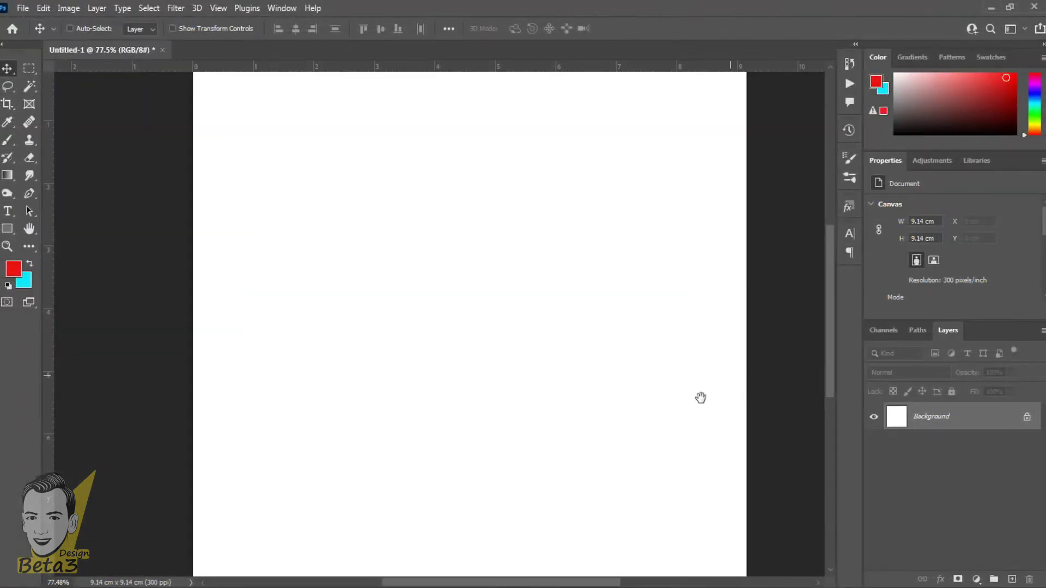
{"action": "scroll", "coordinate": [633, 348], "scroll_direction": "down", "scroll_amount": 1}
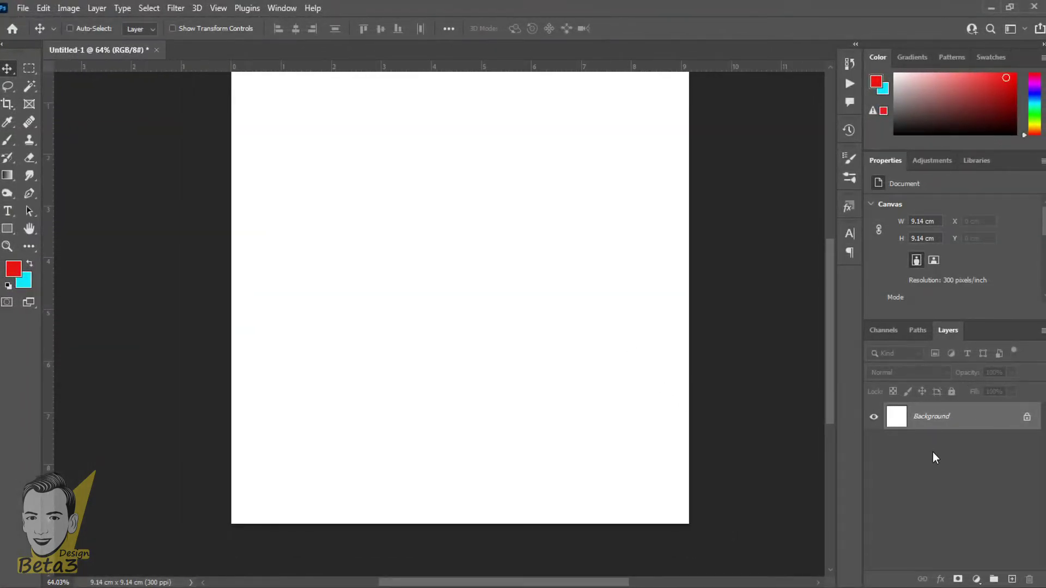
{"action": "scroll", "coordinate": [338, 310], "scroll_direction": "down", "scroll_amount": 1}
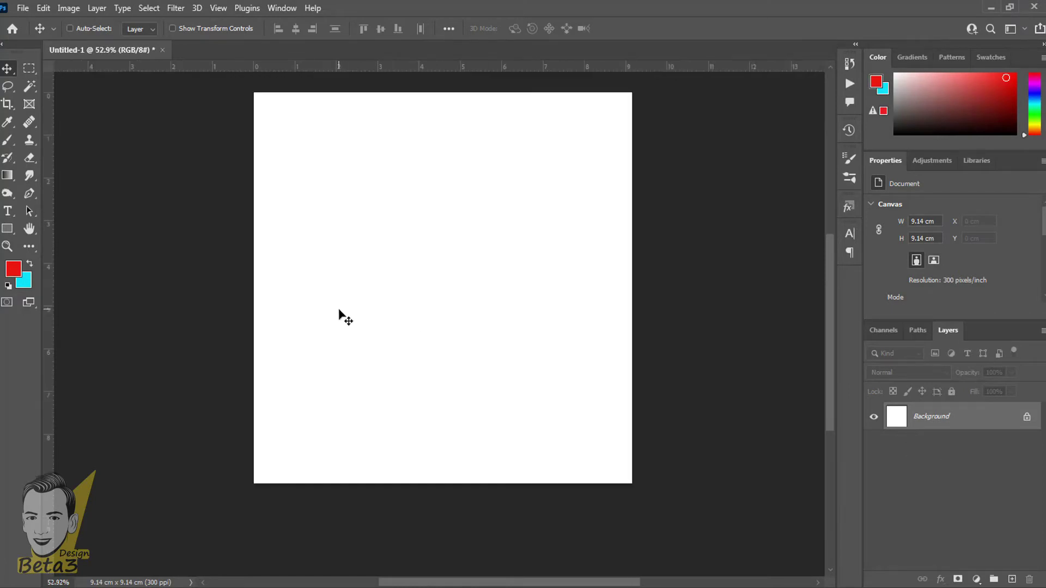
{"action": "left_click_drag", "start_coordinate": [362, 294], "coordinate": [421, 430]}
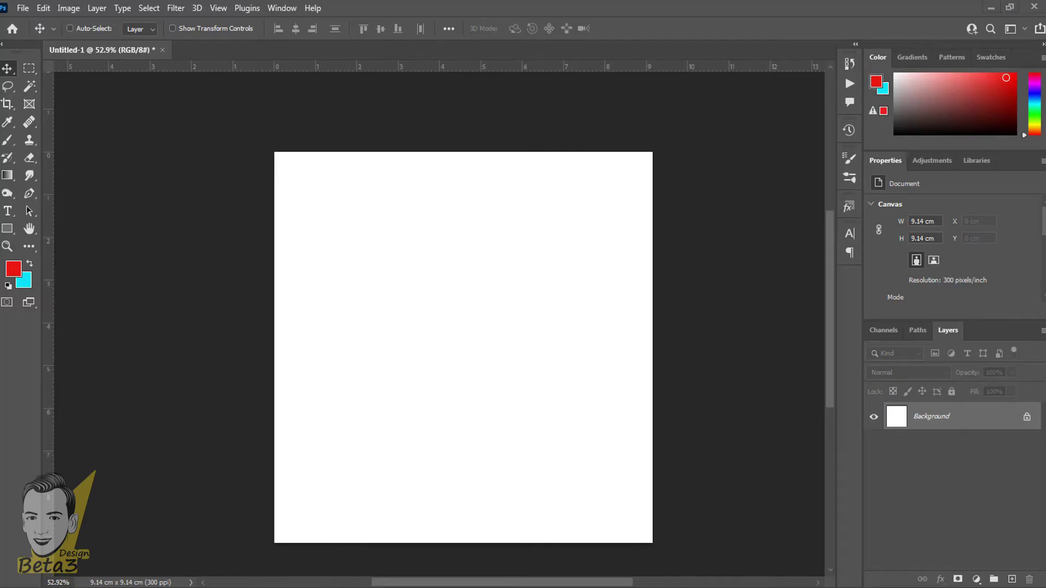
- Drag images 1 and 2, the face and beret, from File Explorer onto the canvas
{"action": "left_click", "coordinate": [371, 553]}
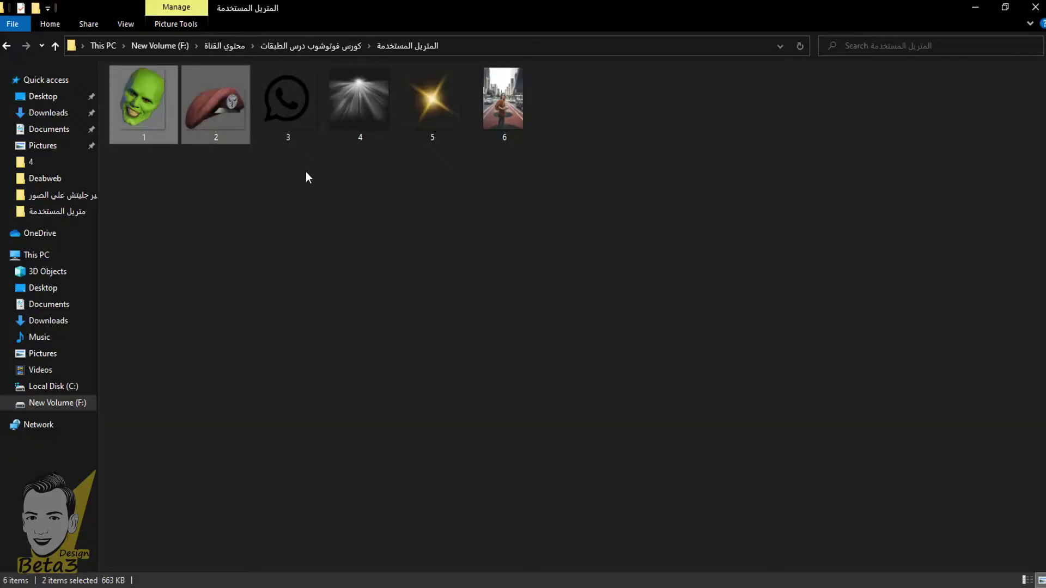
{"action": "left_click", "coordinate": [169, 119]}
{"action": "left_click", "coordinate": [216, 112], "text": "ctrl"}
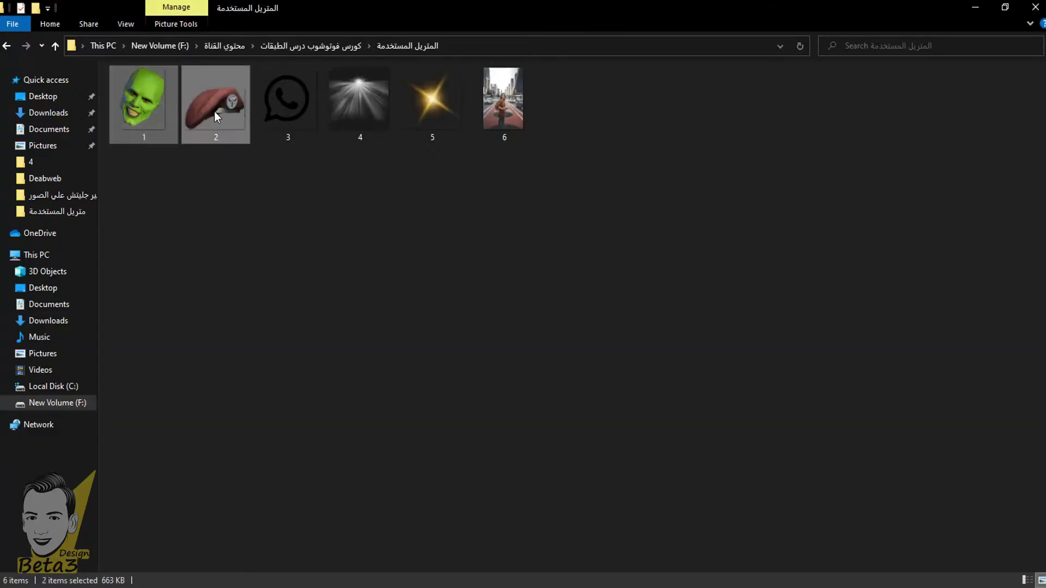
{"action": "mouse_move", "coordinate": [181, 104]}
{"action": "left_mouse_down"}
{"action": "mouse_move", "coordinate": [535, 580]}
{"action": "mouse_move", "coordinate": [526, 375]}
{"action": "left_mouse_up"}
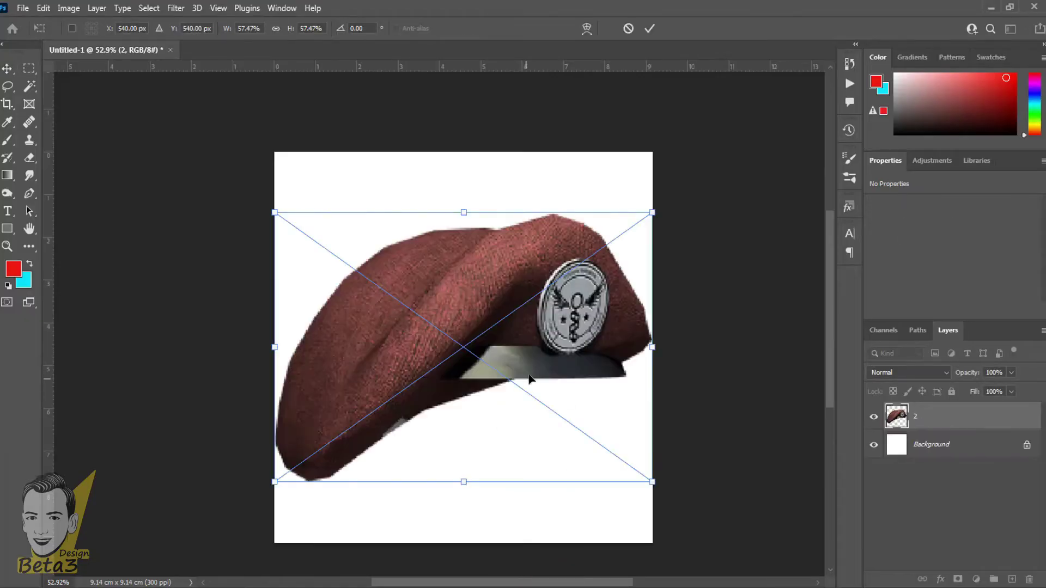
- Commit the placed beret image, then briefly hide and show the green face layer
{"action": "key", "text": "Return"}
{"action": "key", "text": "Return"}
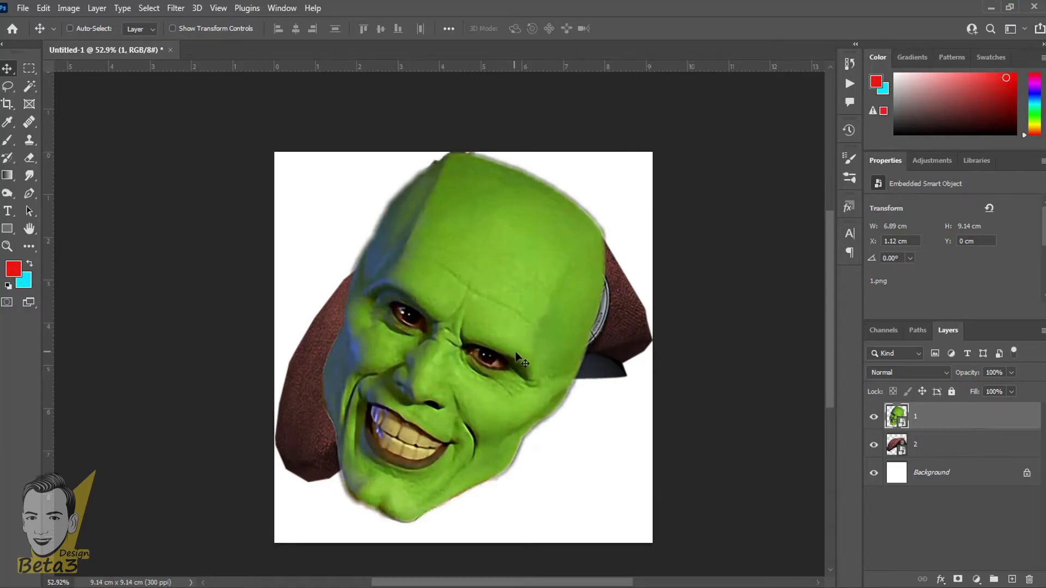
{"action": "scroll", "coordinate": [520, 360], "scroll_direction": "up", "scroll_amount": 5}
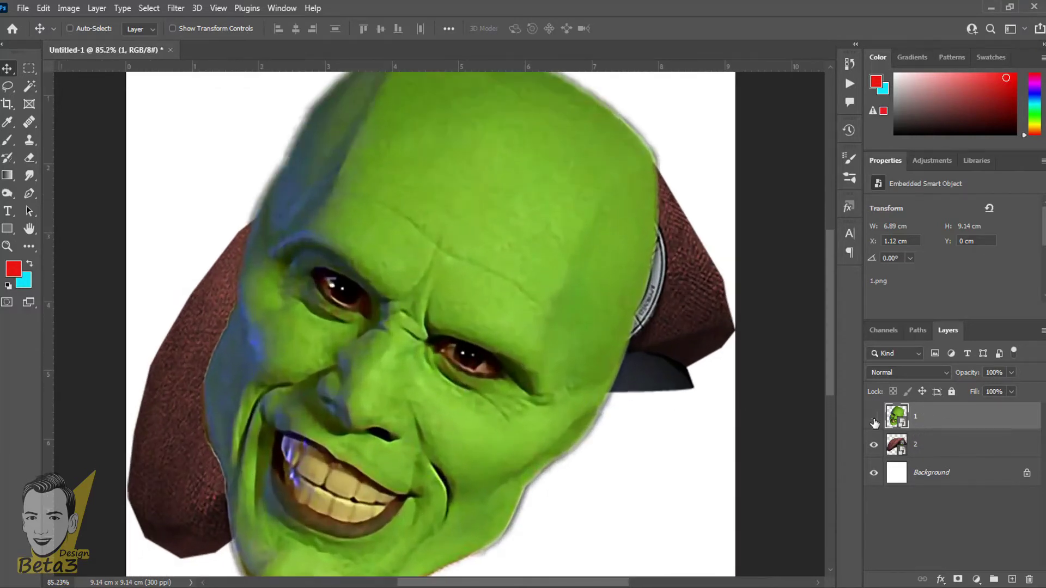
{"action": "left_click", "coordinate": [873, 418]}
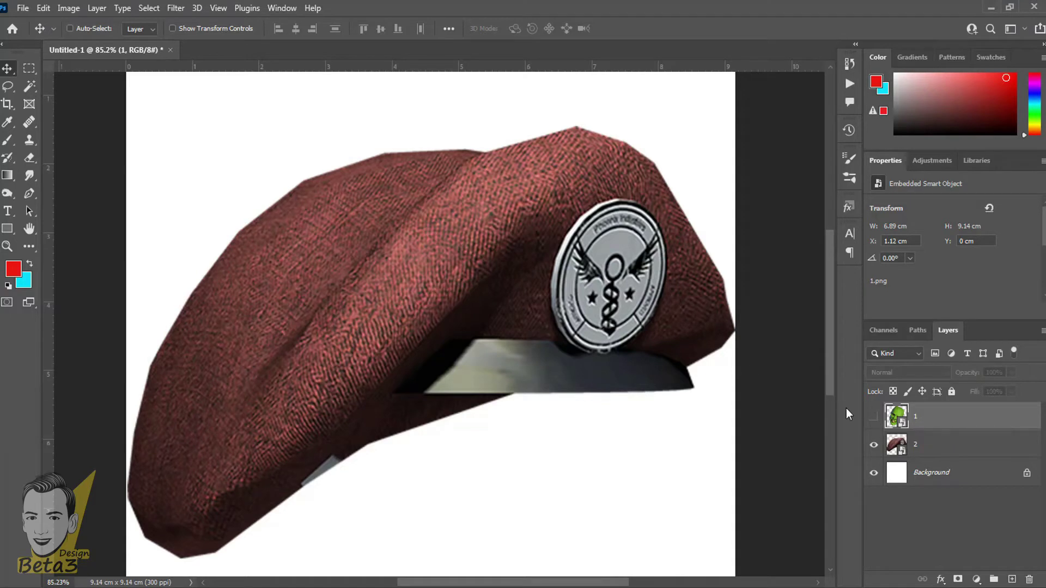
{"action": "left_click", "coordinate": [874, 418]}
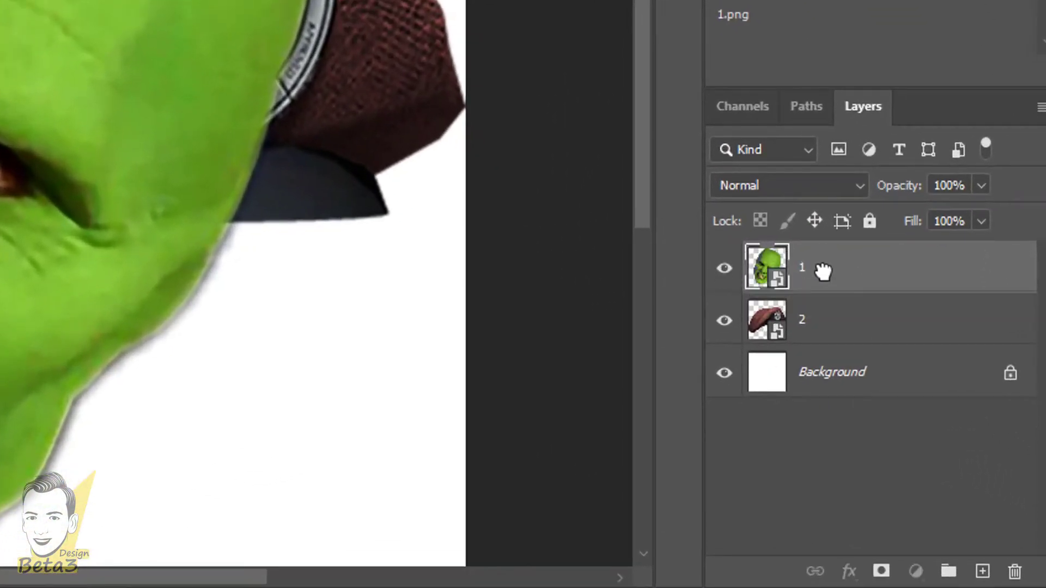
- Drag Layer 1 (green face) below layer 2 in the Layers panel
{"action": "left_click", "coordinate": [823, 272]}
{"action": "mouse_move", "coordinate": [833, 273]}
{"action": "left_mouse_down"}
{"action": "mouse_move", "coordinate": [821, 340]}
{"action": "mouse_move", "coordinate": [809, 343]}
{"action": "mouse_move", "coordinate": [839, 347]}
{"action": "left_mouse_up"}
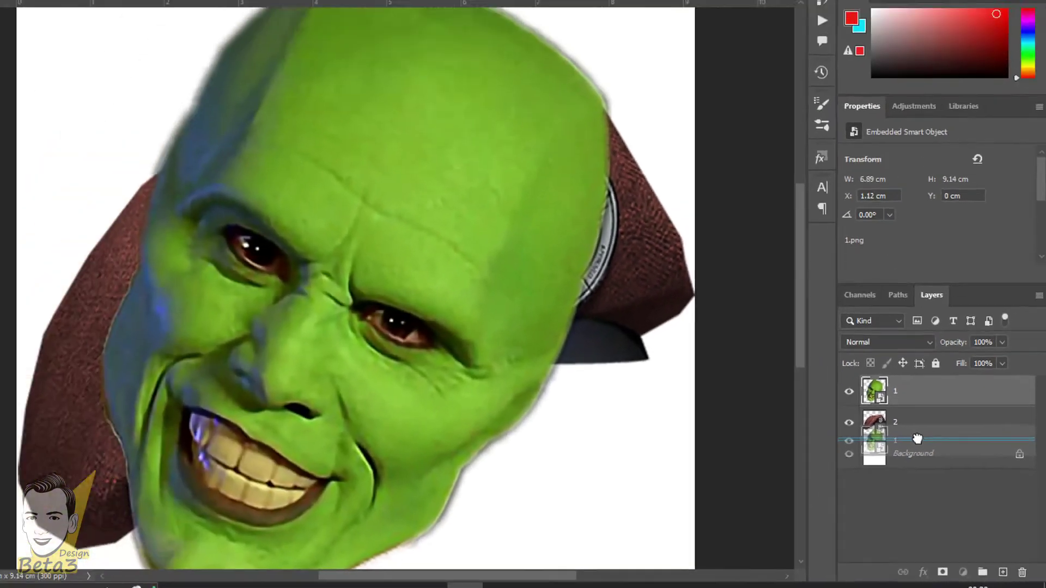
{"action": "left_click_drag", "start_coordinate": [839, 347], "coordinate": [926, 439]}
{"action": "scroll", "coordinate": [663, 365], "scroll_direction": "down", "scroll_amount": 2}
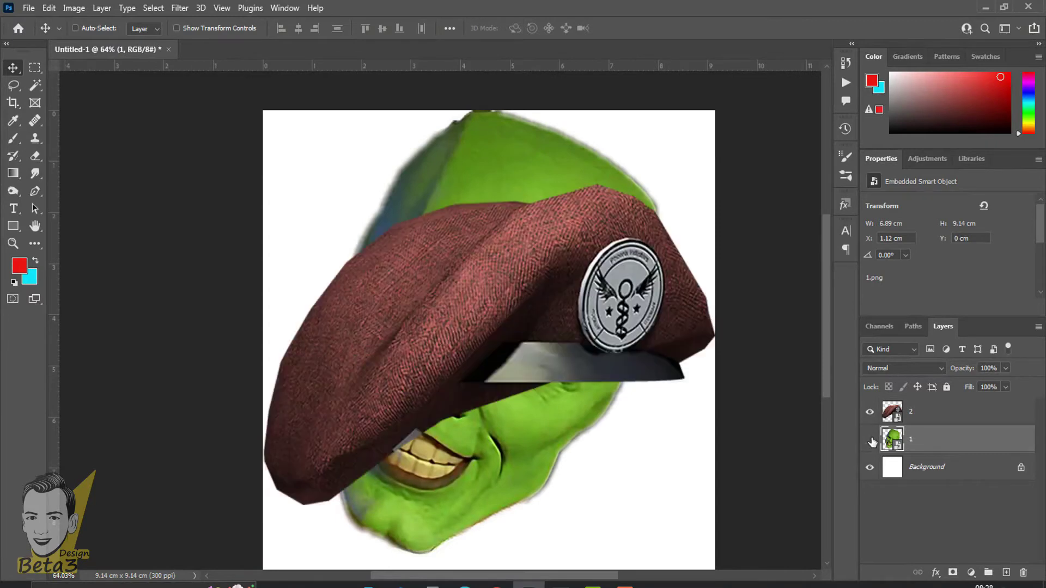
- Toggle the face and beret layers' visibility off and on, then select beret layer 2
{"action": "left_click", "coordinate": [870, 441]}
{"action": "left_click", "coordinate": [870, 414]}
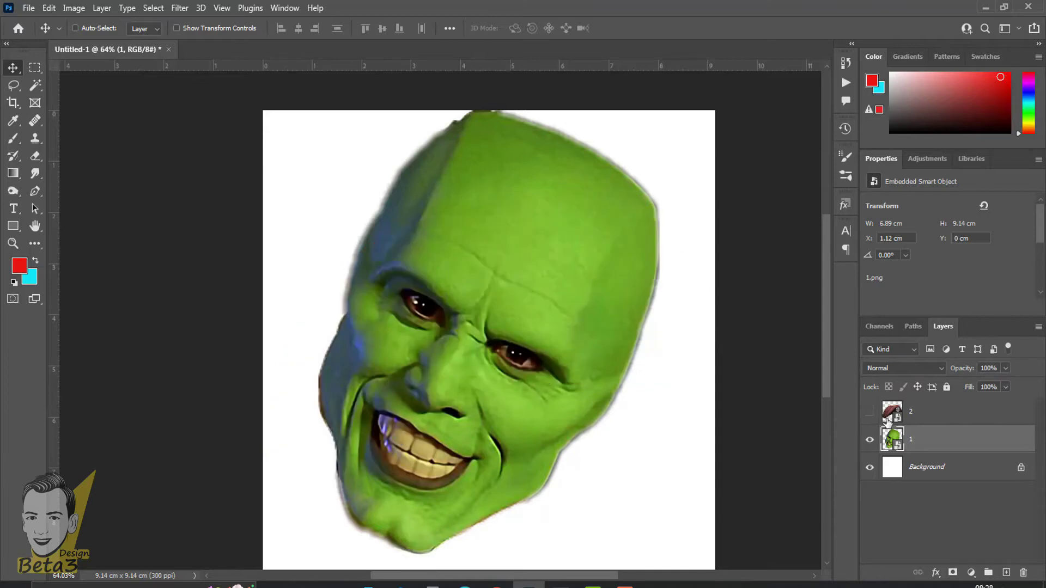
{"action": "left_click", "coordinate": [870, 412]}
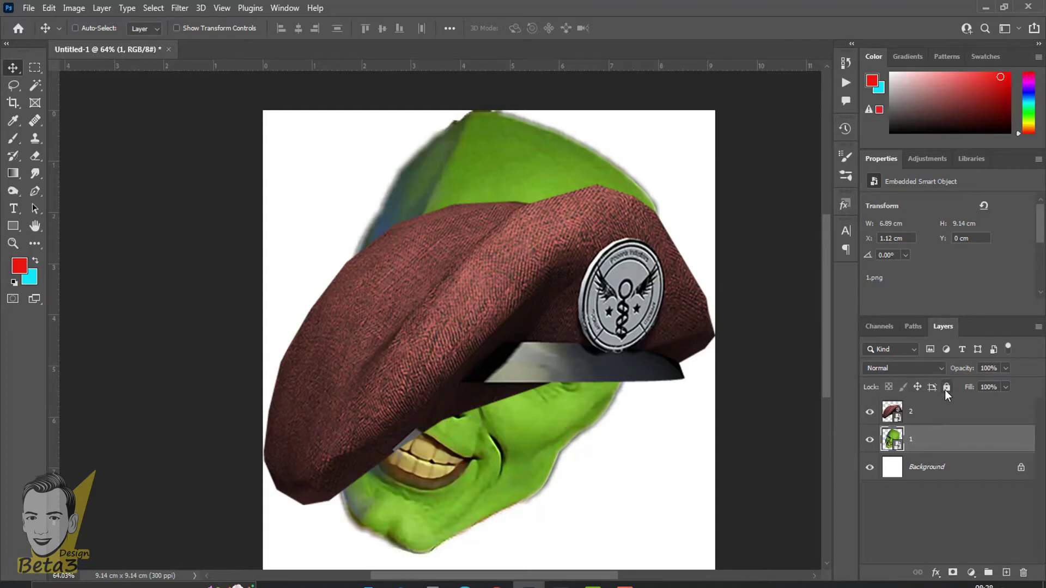
{"action": "left_click", "coordinate": [932, 416]}
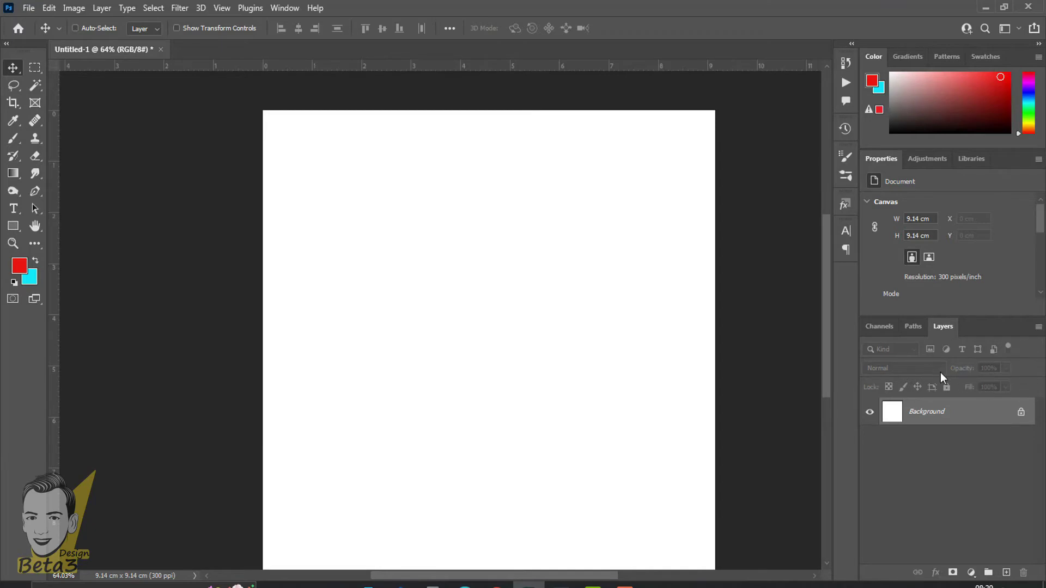
- Zoom out and drag image 3, the WhatsApp logo, from File Explorer onto the canvas
{"action": "key", "text": "ctrl+minus"}
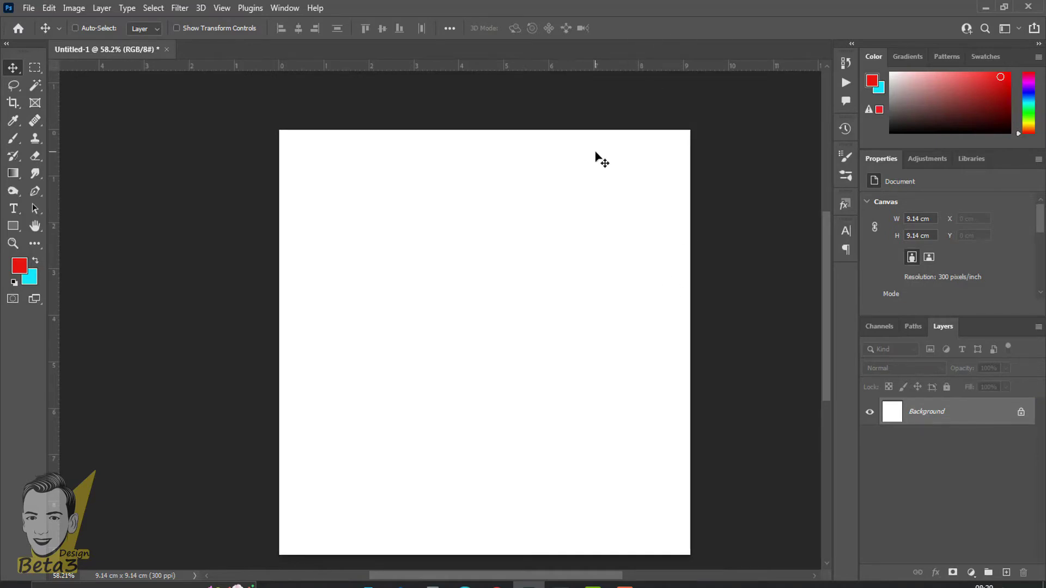
{"action": "scroll", "coordinate": [591, 190], "scroll_direction": "down", "scroll_amount": 2}
{"action": "scroll", "coordinate": [586, 231], "scroll_direction": "up", "scroll_amount": 2}
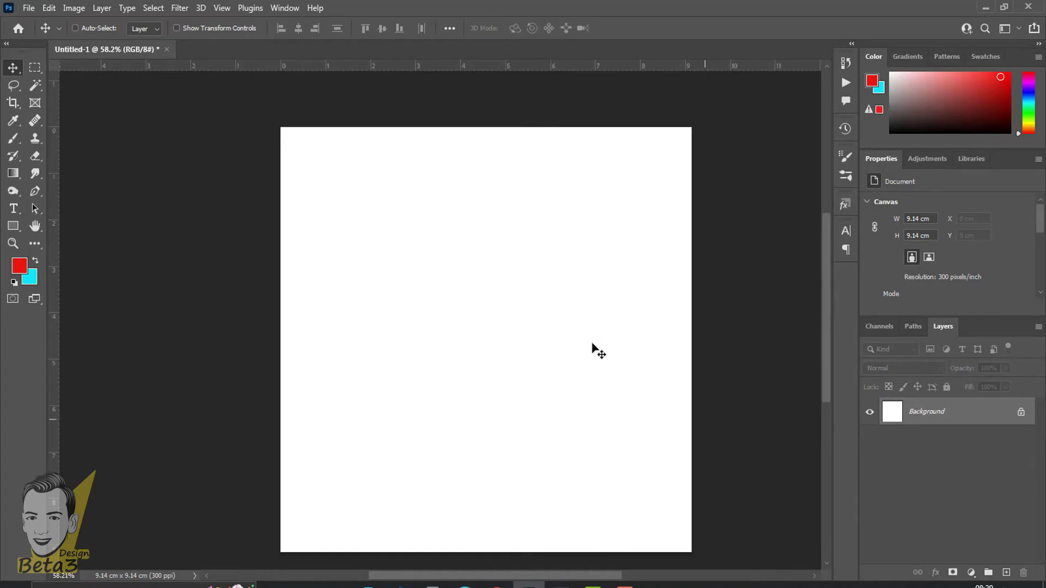
{"action": "mouse_move", "coordinate": [335, 586]}
{"action": "left_click", "coordinate": [364, 540]}
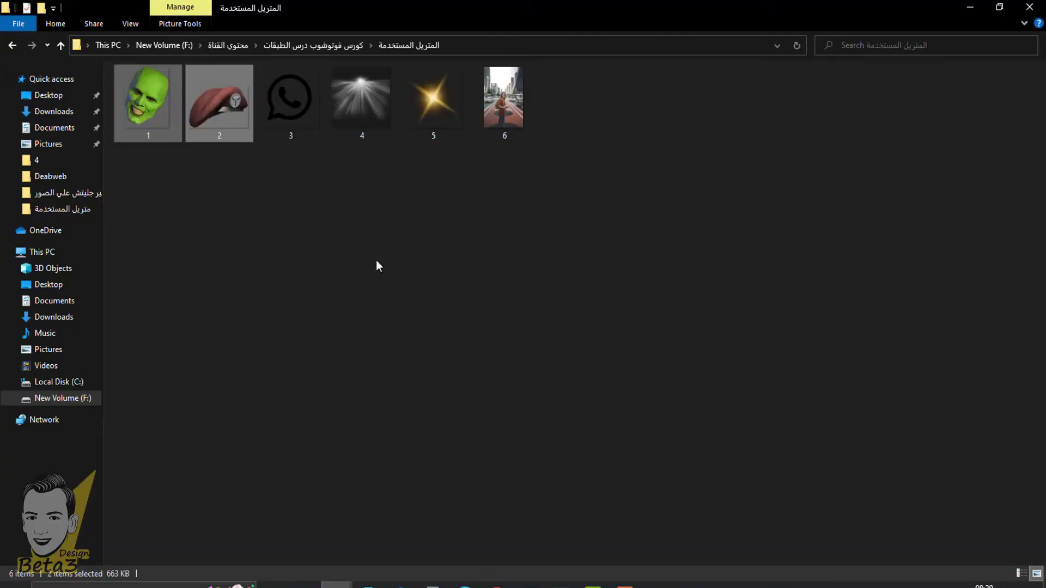
{"action": "mouse_move", "coordinate": [286, 106]}
{"action": "left_mouse_down"}
{"action": "mouse_move", "coordinate": [569, 492]}
{"action": "mouse_move", "coordinate": [488, 353]}
{"action": "left_mouse_up"}
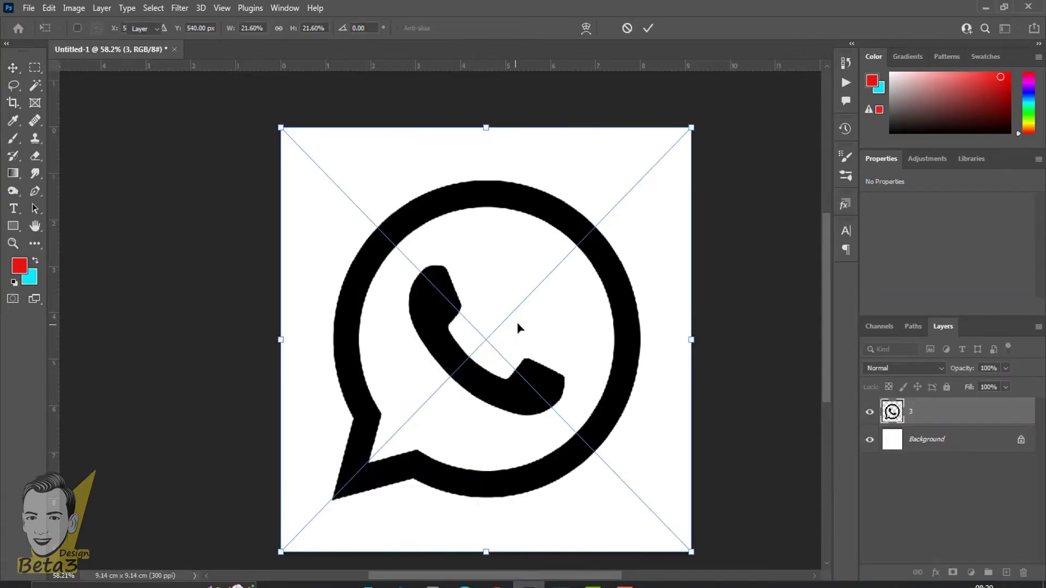
- Commit the placed WhatsApp logo as layer 3 and toggle its visibility once
{"action": "key", "text": "Return"}
{"action": "scroll", "coordinate": [523, 334], "scroll_direction": "up", "scroll_amount": 1}
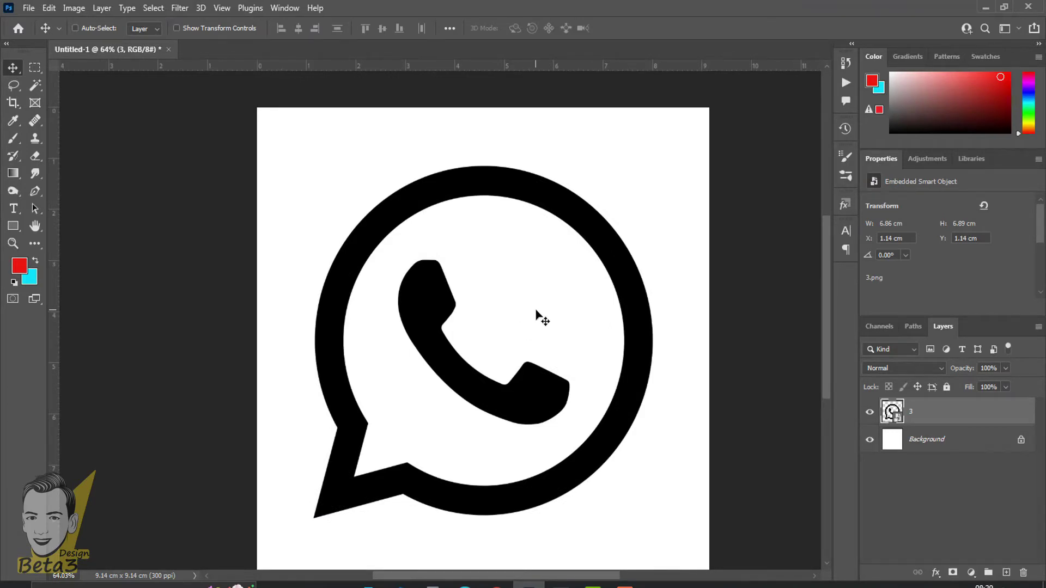
{"action": "scroll", "coordinate": [540, 289], "scroll_direction": "down", "scroll_amount": 2}
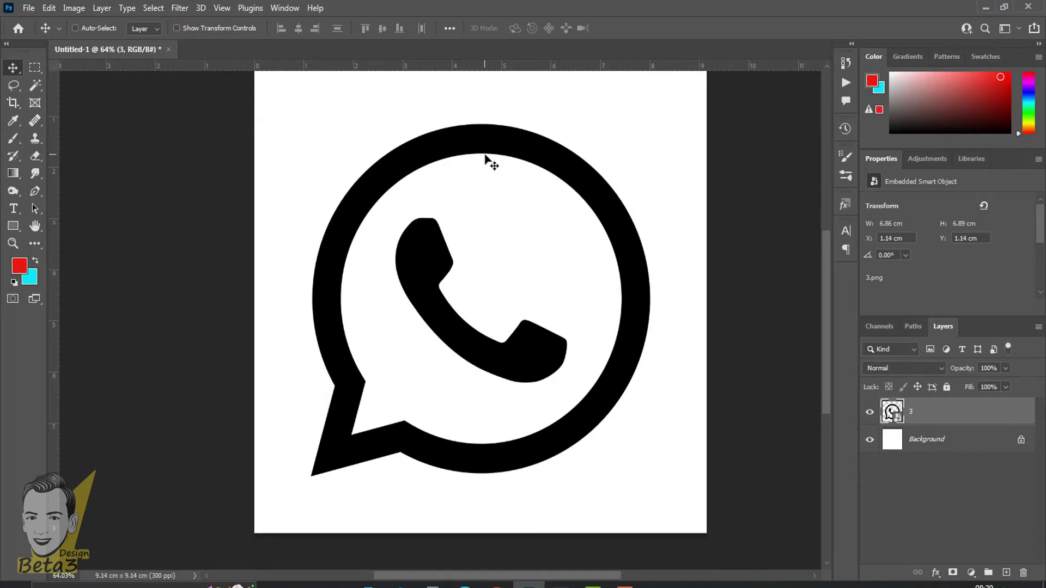
{"action": "left_click", "coordinate": [870, 413]}
- Hide the WhatsApp logo layer 3 so the canvas shows plain white
{"action": "scroll", "coordinate": [499, 239], "scroll_direction": "up", "scroll_amount": 1}
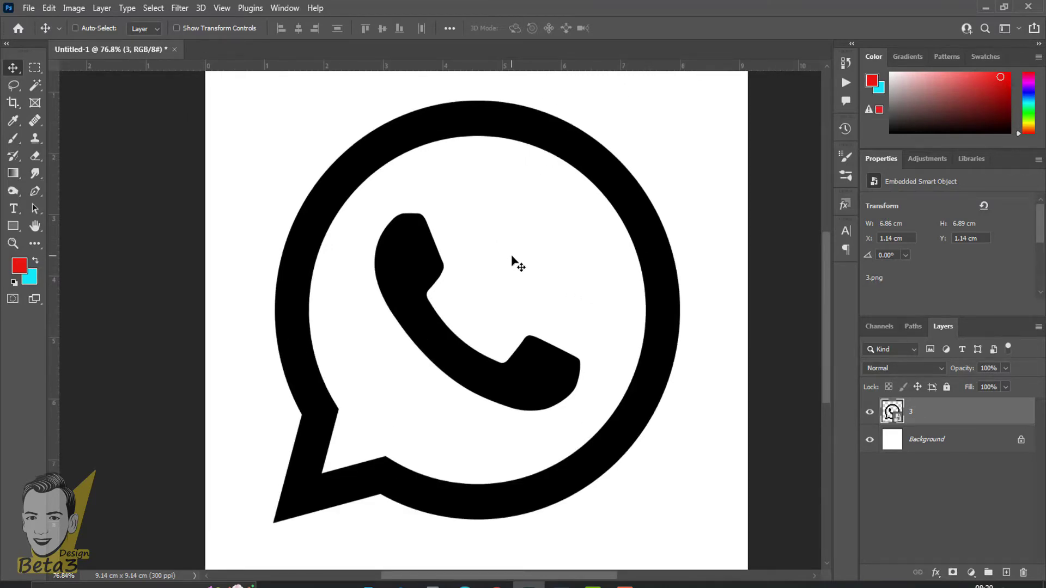
{"action": "scroll", "coordinate": [499, 250], "scroll_direction": "down", "scroll_amount": 1}
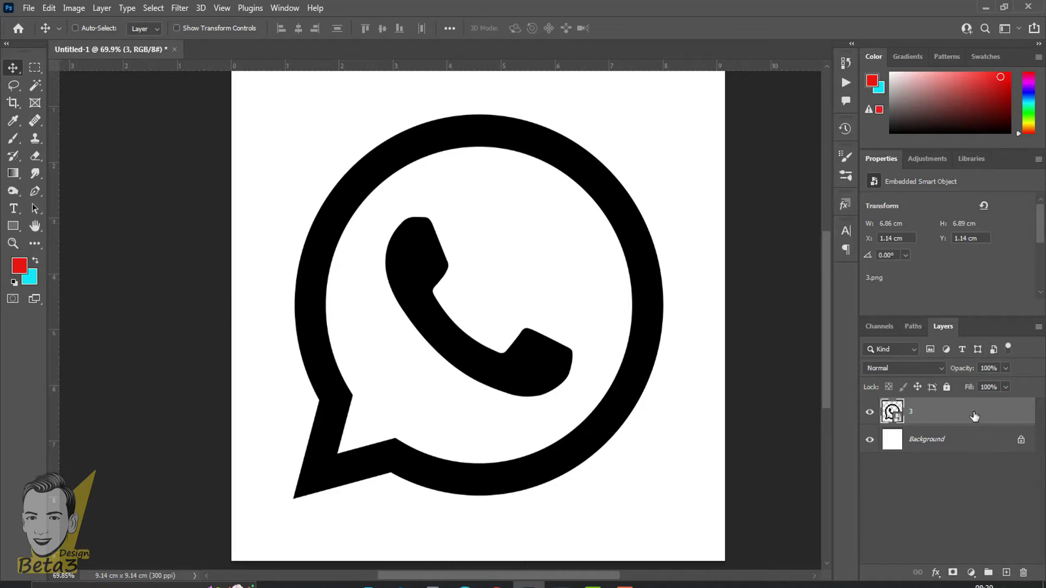
{"action": "left_click", "coordinate": [869, 412]}
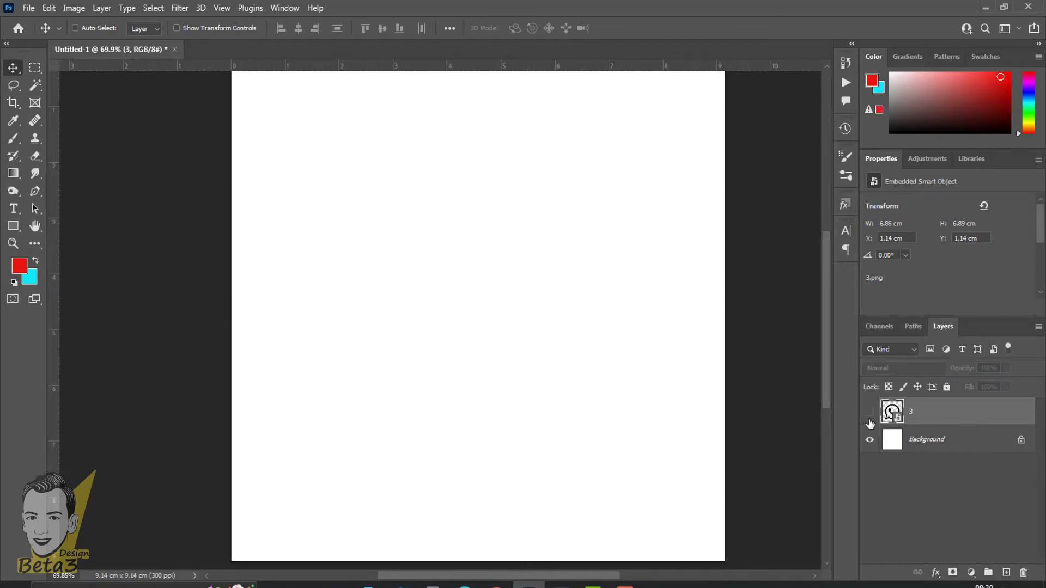
{"action": "left_click", "coordinate": [870, 412]}
{"action": "left_click", "coordinate": [869, 413]}
- Show layer 3, then open and close its Blending Options without changes
{"action": "right_click", "coordinate": [940, 420]}
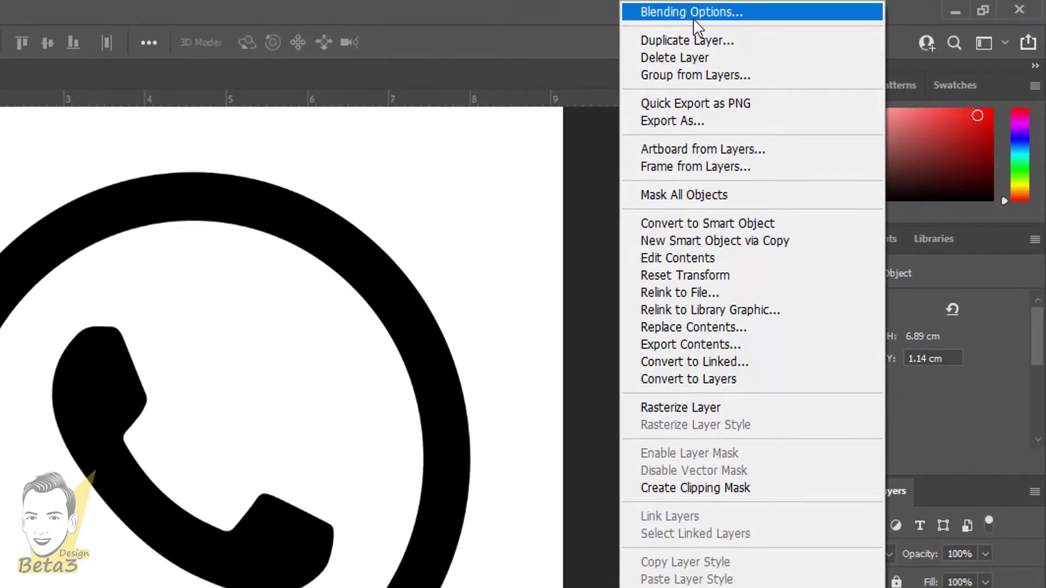
{"action": "left_click", "coordinate": [723, 12]}
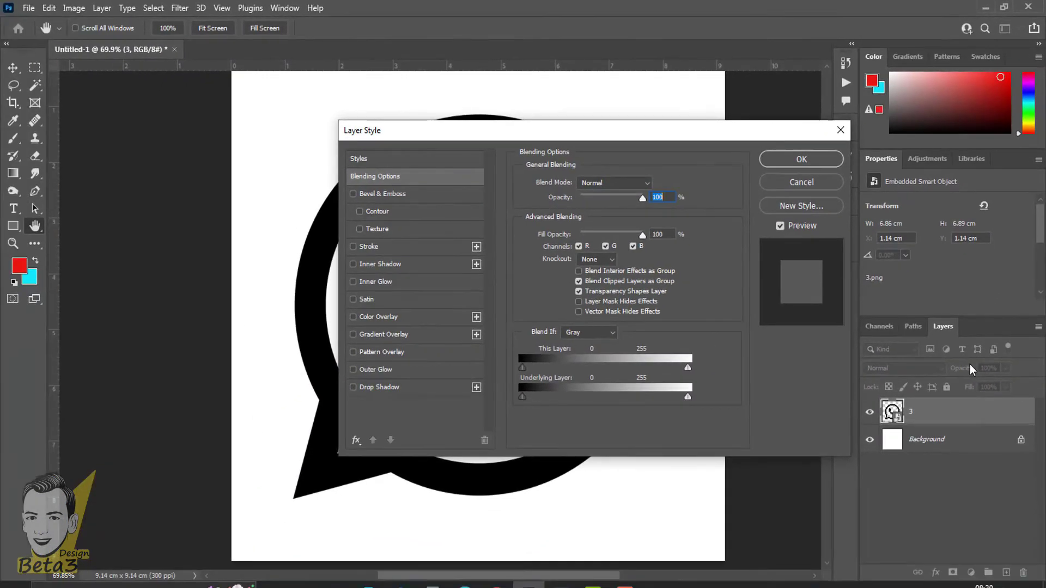
{"action": "left_click", "coordinate": [799, 187]}
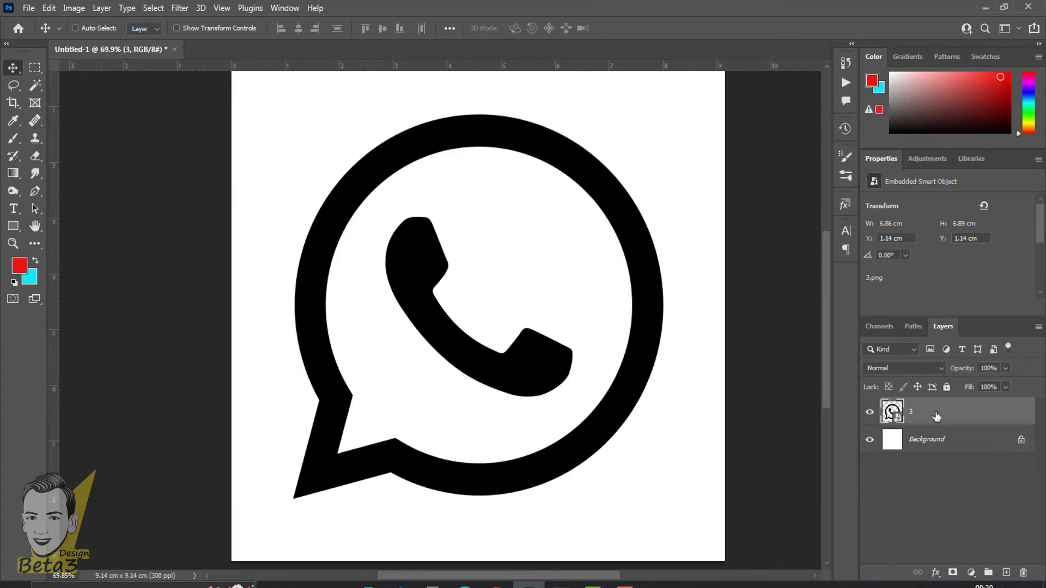
- Open Blending Options for layer 3 and move the Layer Style dialog clear of the logo
{"action": "right_click", "coordinate": [936, 416]}
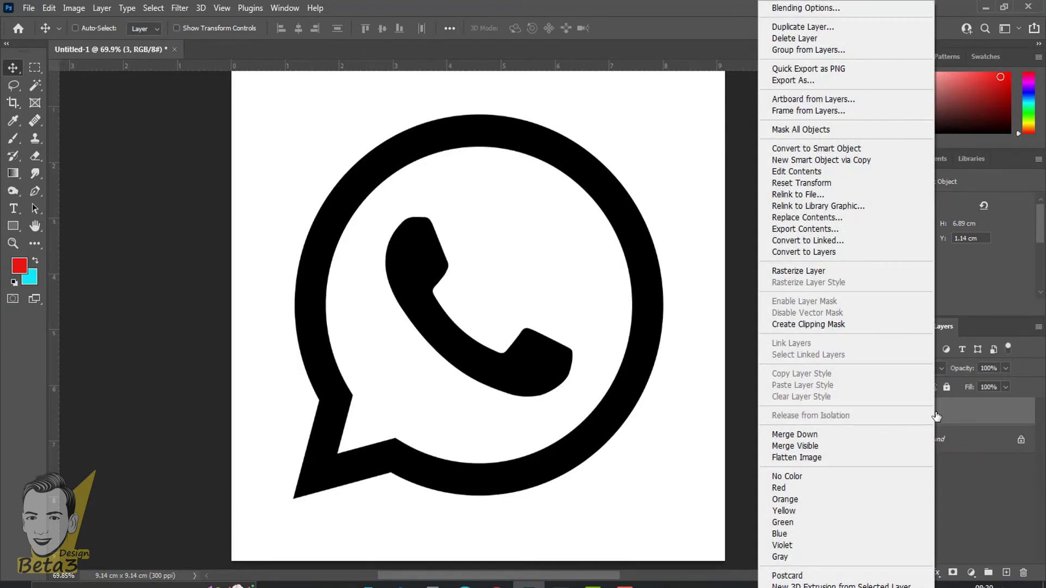
{"action": "left_click", "coordinate": [807, 12]}
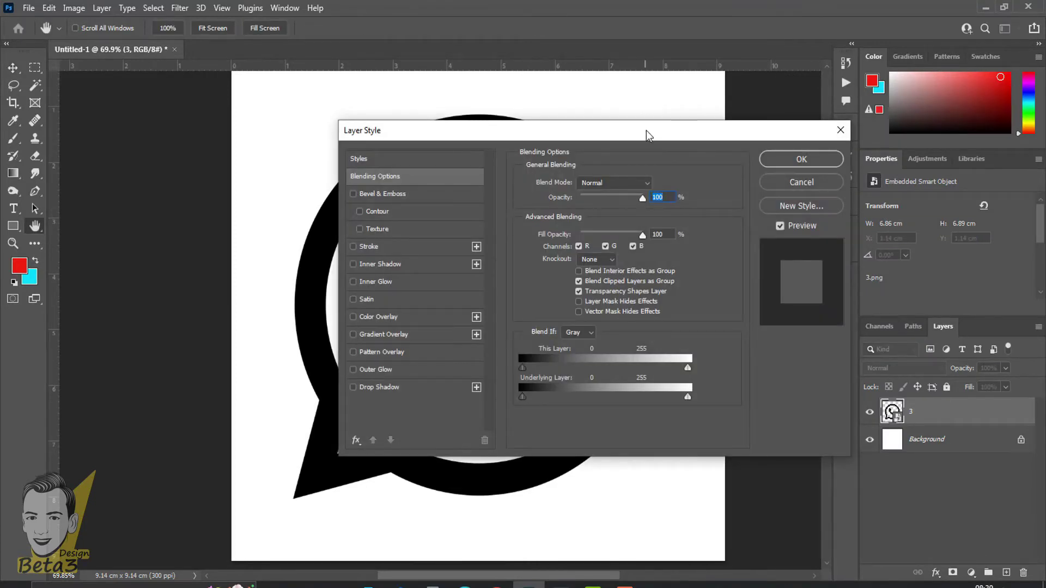
{"action": "left_click_drag", "start_coordinate": [646, 130], "coordinate": [752, 120]}
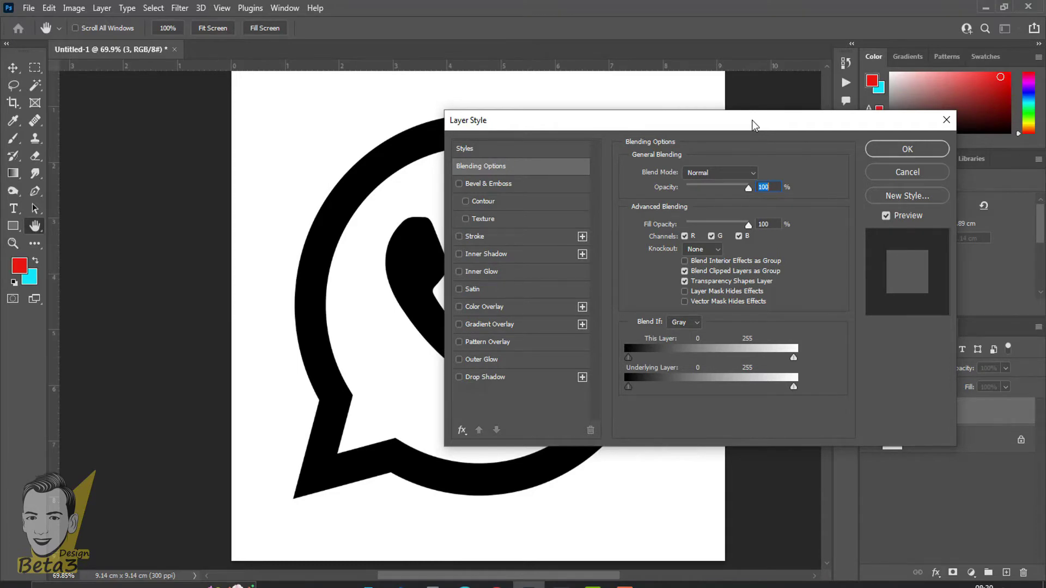
{"action": "left_click_drag", "start_coordinate": [752, 120], "coordinate": [859, 131]}
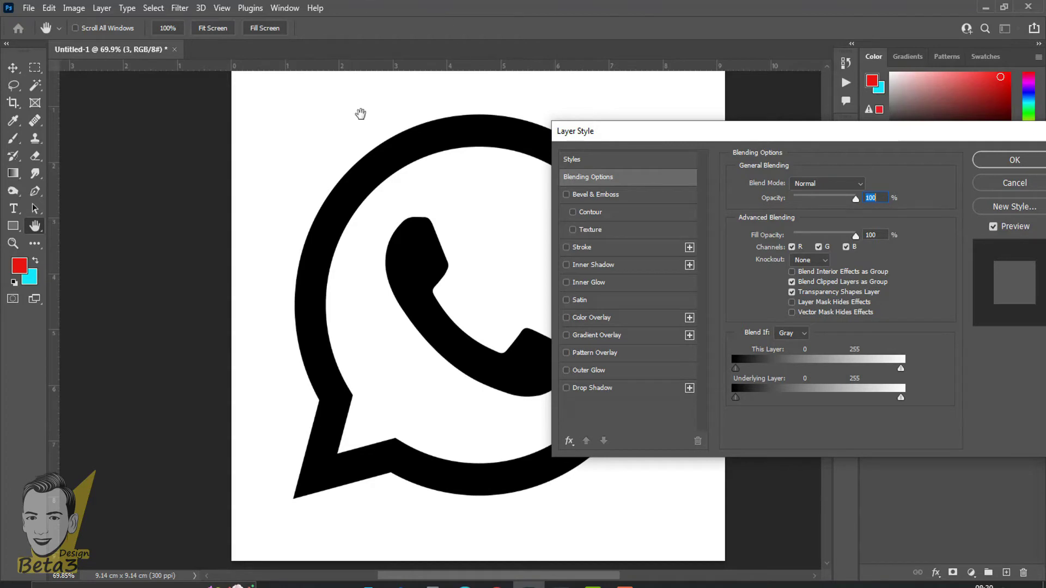
{"action": "left_click_drag", "start_coordinate": [623, 132], "coordinate": [734, 126]}
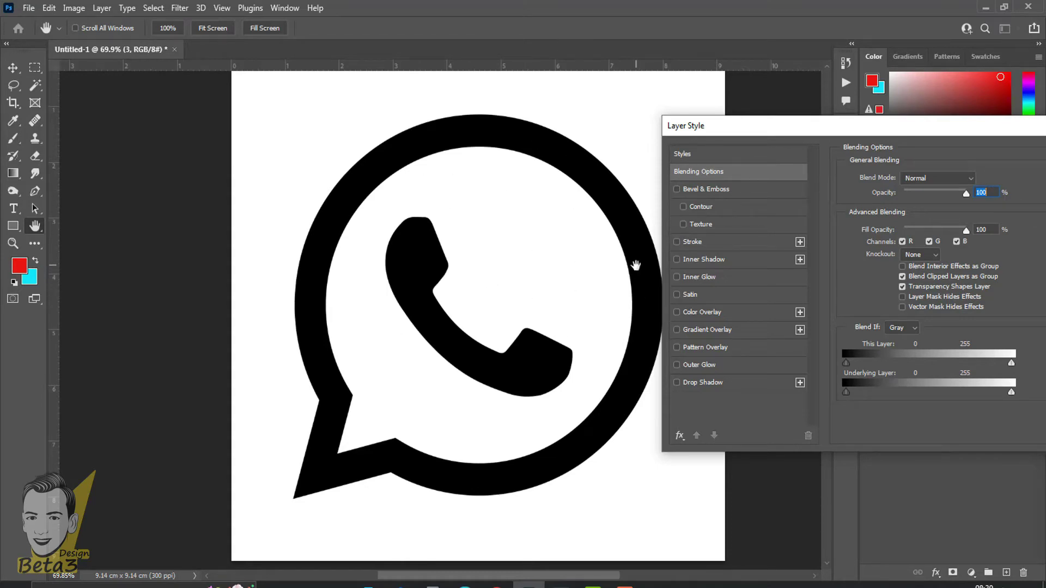
{"action": "left_click_drag", "start_coordinate": [782, 132], "coordinate": [717, 141]}
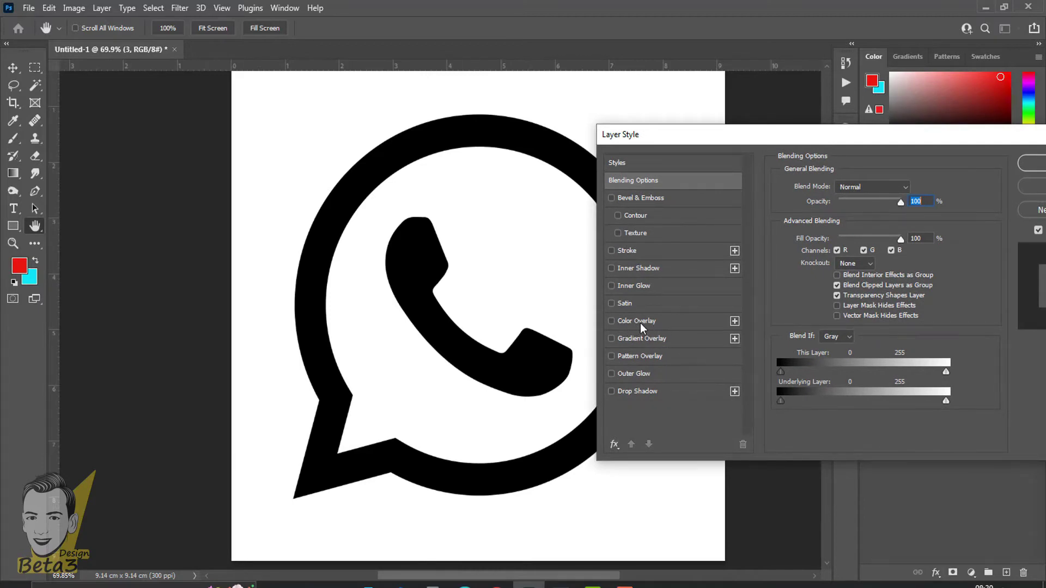
- Enable Color Overlay on the logo and try a dark red colour, then discard it
{"action": "left_click", "coordinate": [612, 322]}
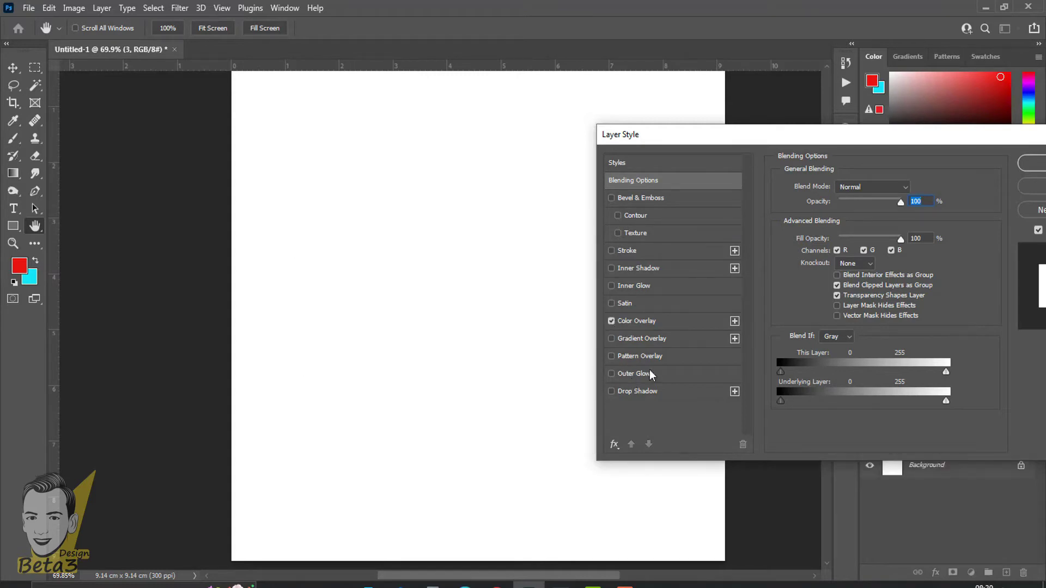
{"action": "left_click", "coordinate": [635, 323]}
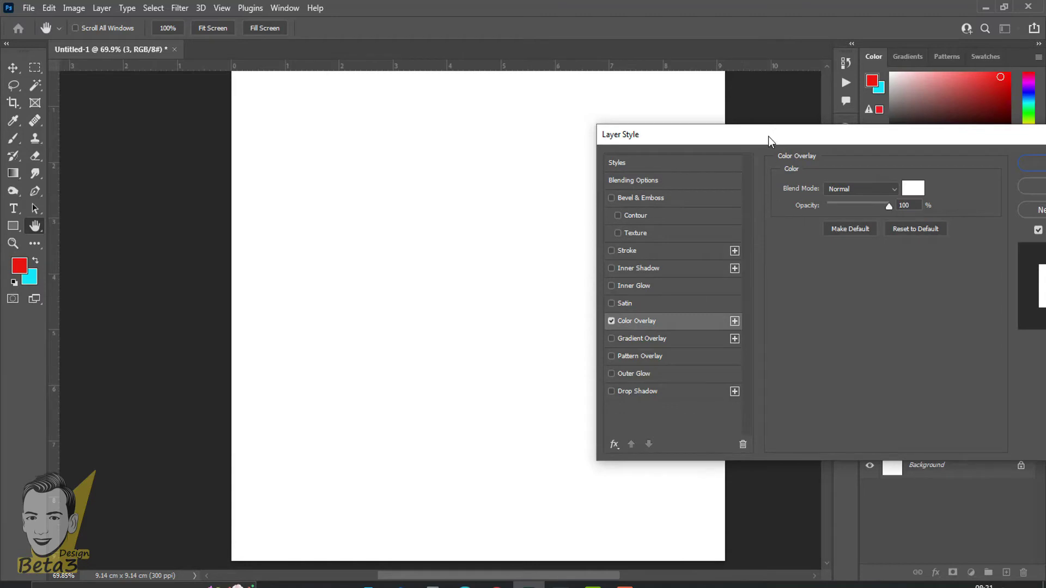
{"action": "left_click_drag", "start_coordinate": [768, 136], "coordinate": [668, 115]}
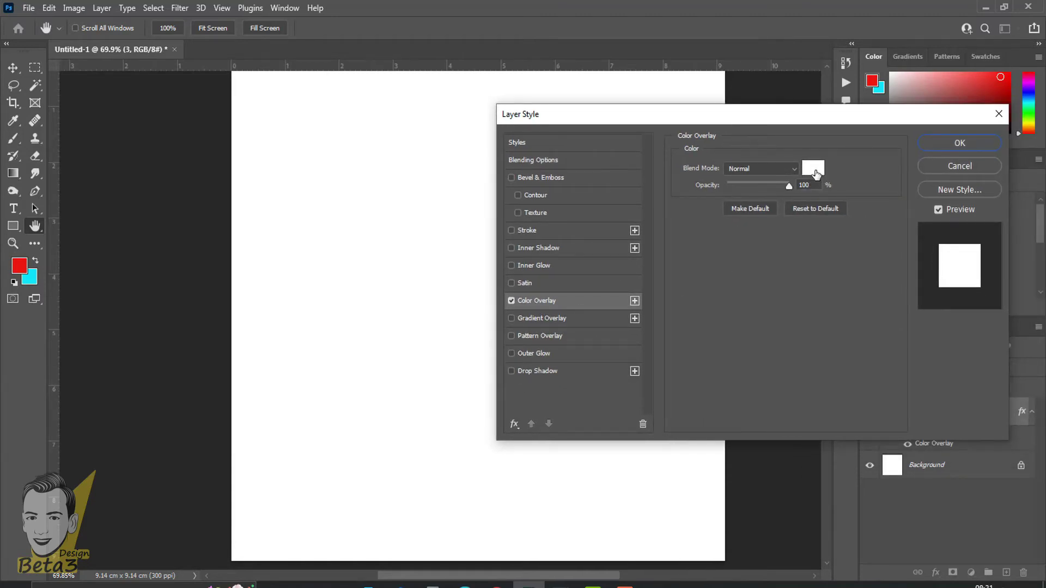
{"action": "left_click", "coordinate": [816, 173]}
{"action": "mouse_move", "coordinate": [776, 272]}
{"action": "left_mouse_down"}
{"action": "mouse_move", "coordinate": [785, 313]}
{"action": "mouse_move", "coordinate": [737, 319]}
{"action": "mouse_move", "coordinate": [703, 218]}
{"action": "left_mouse_up"}
{"action": "left_click", "coordinate": [904, 219]}
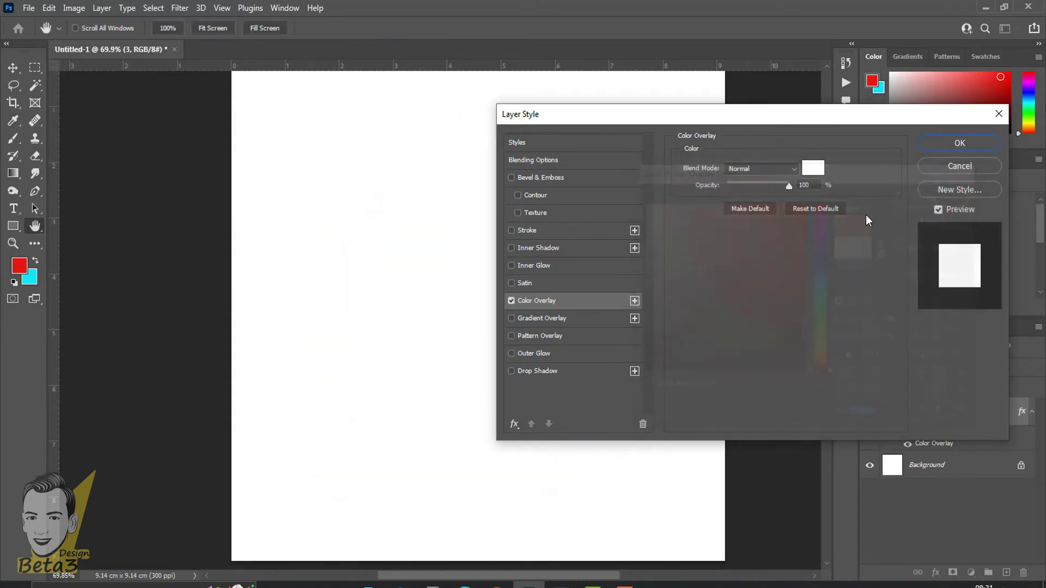
- Pick bright green #0bff11 as the overlay colour in the Color Picker and confirm it
{"action": "left_click", "coordinate": [815, 168]}
{"action": "left_click", "coordinate": [769, 337]}
{"action": "left_click", "coordinate": [819, 315]}
{"action": "mouse_move", "coordinate": [819, 315]}
{"action": "left_mouse_down"}
{"action": "mouse_move", "coordinate": [820, 295]}
{"action": "mouse_move", "coordinate": [822, 316]}
{"action": "left_mouse_up"}
{"action": "left_click", "coordinate": [800, 257]}
{"action": "left_click", "coordinate": [795, 313]}
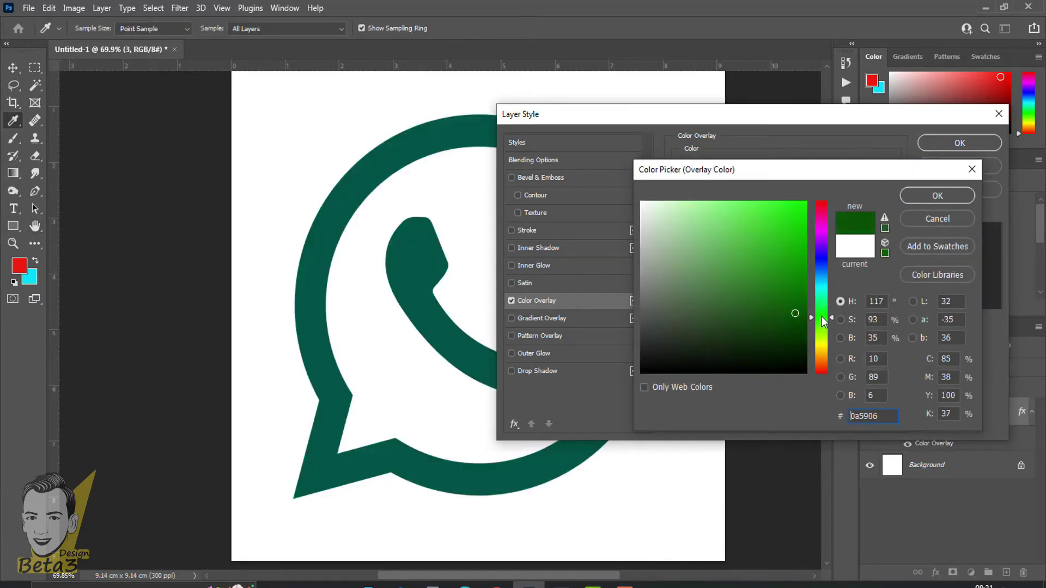
{"action": "left_click", "coordinate": [799, 202]}
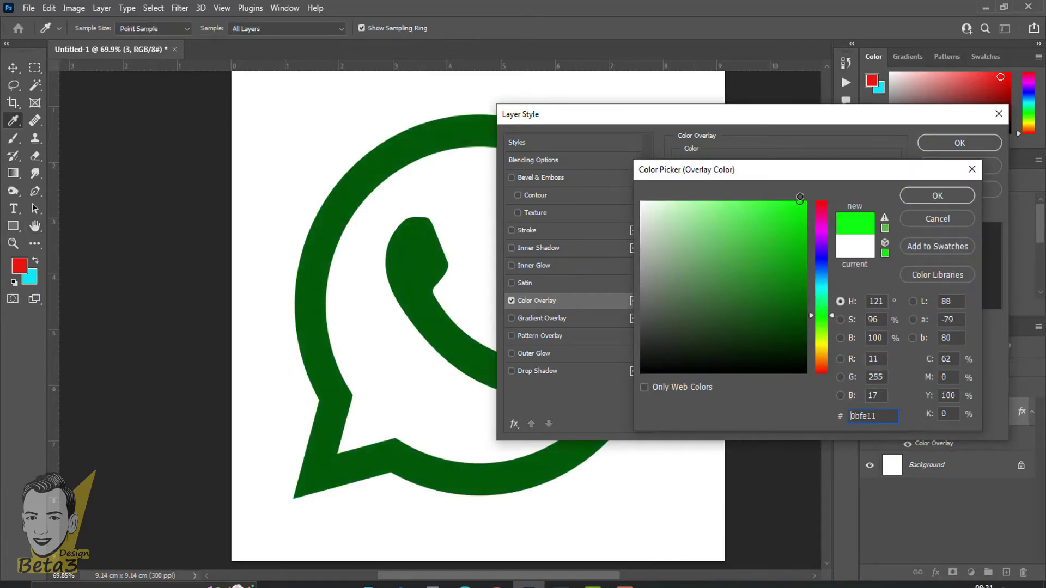
{"action": "left_click", "coordinate": [924, 198]}
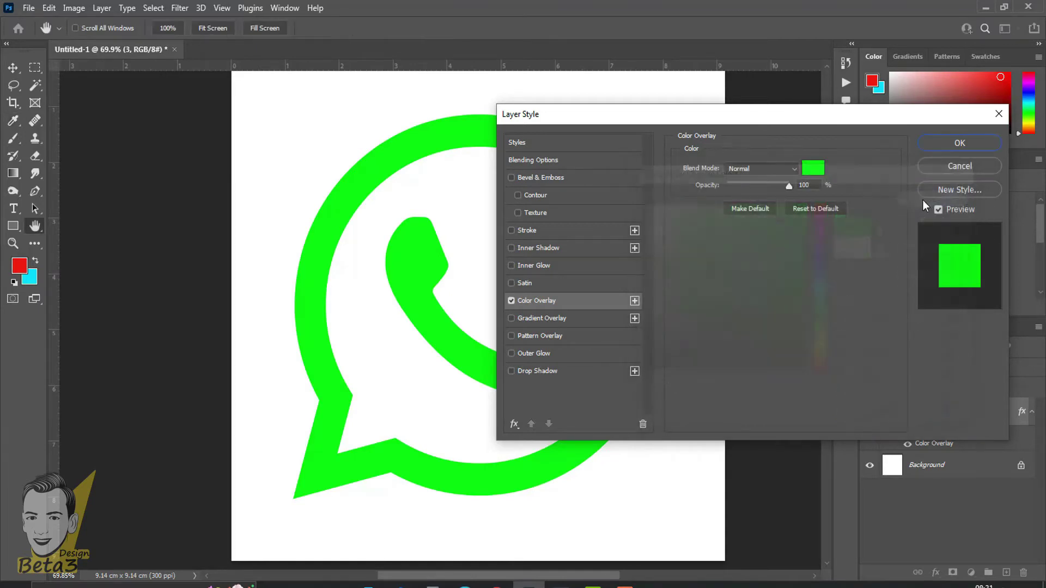
- Apply the green Color Overlay and toggle the effect off and back on to compare
{"action": "left_click", "coordinate": [948, 145]}
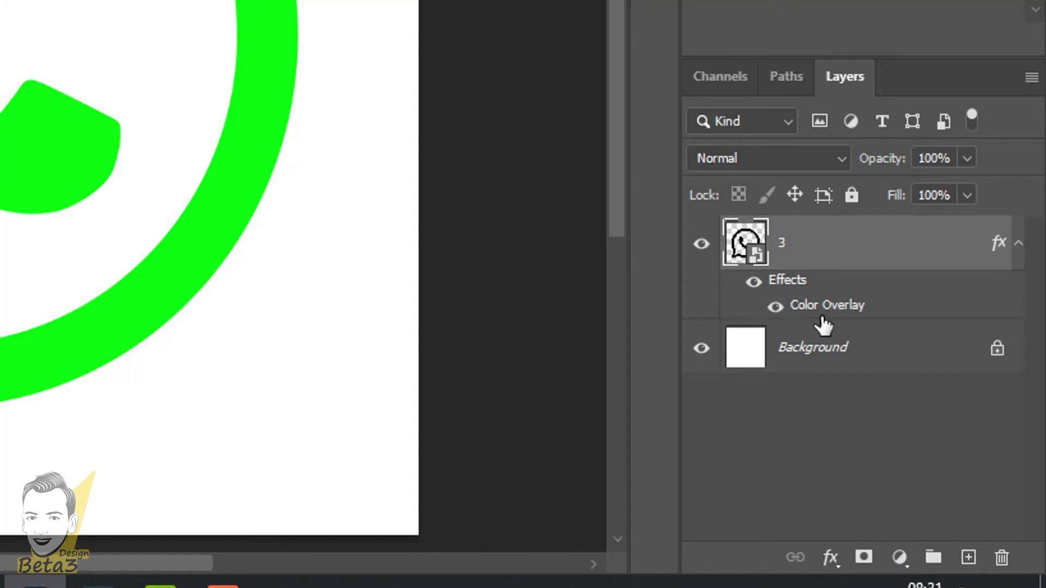
{"action": "left_click", "coordinate": [780, 310]}
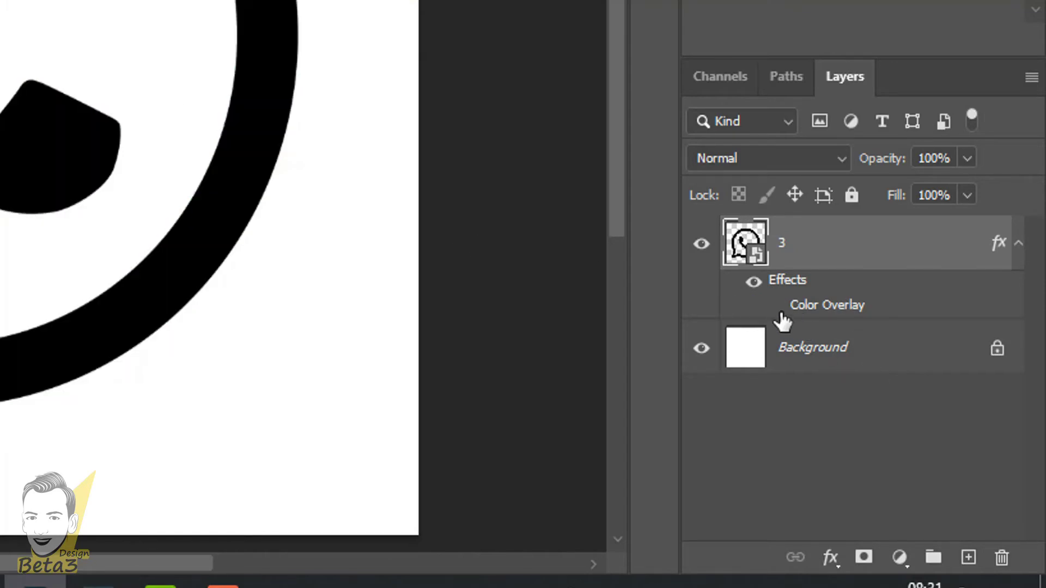
{"action": "left_click", "coordinate": [776, 308]}
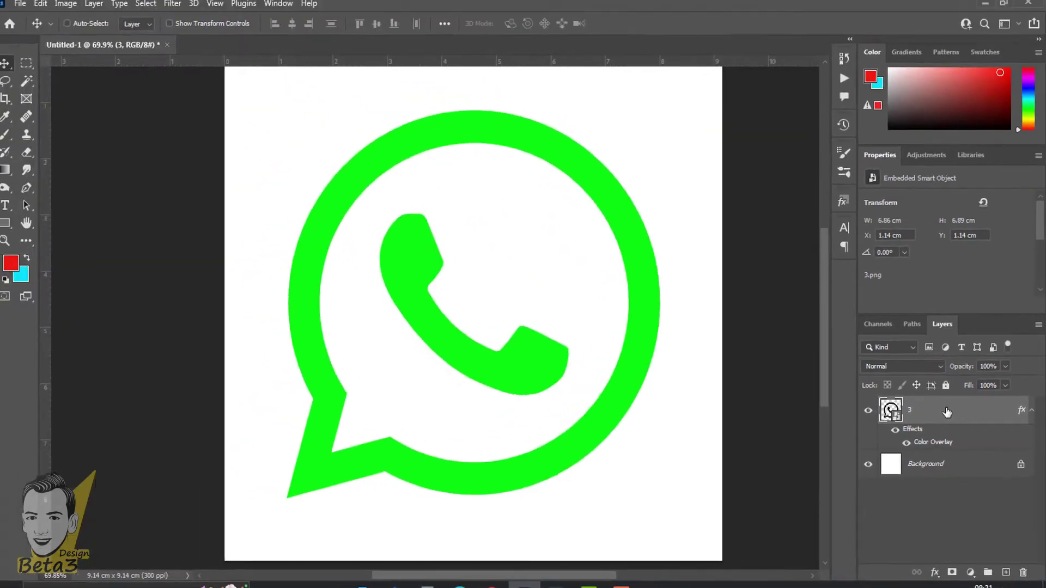
- Add a Drop Shadow to layer 3 with 6 px distance, 65% spread and 24 px size
{"action": "right_click", "coordinate": [948, 414]}
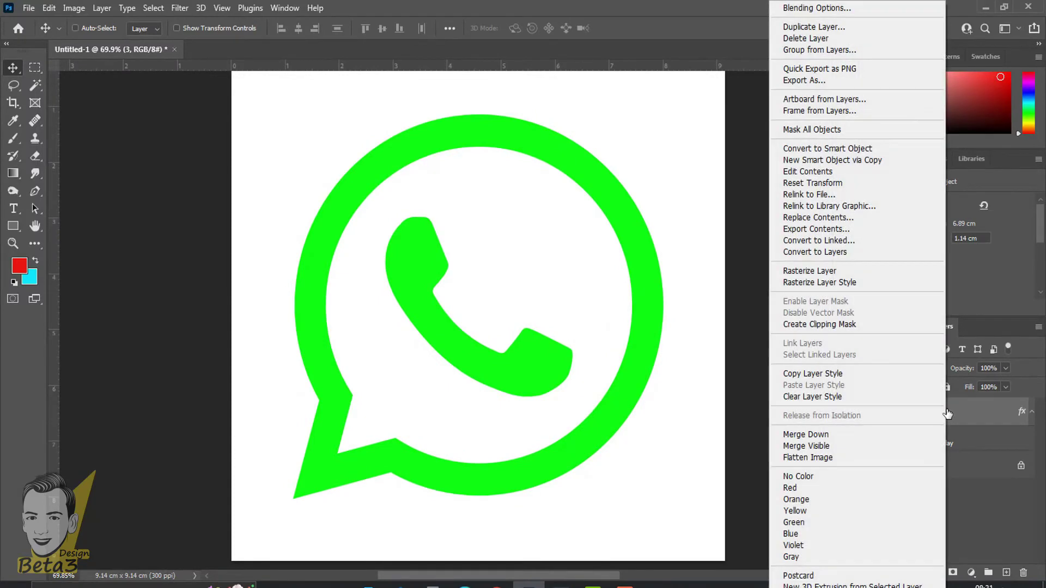
{"action": "left_click", "coordinate": [822, 8]}
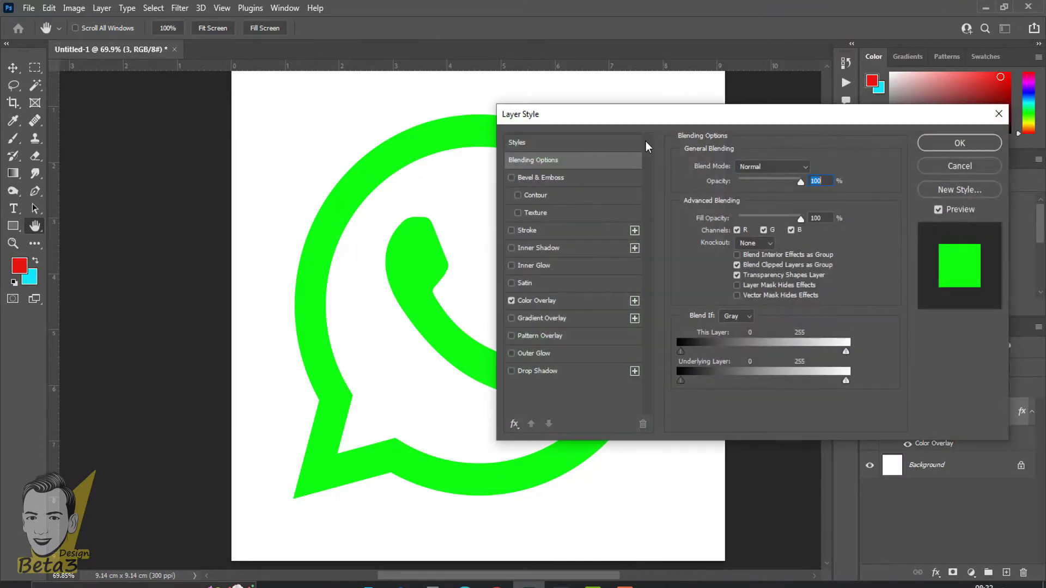
{"action": "left_click_drag", "start_coordinate": [631, 116], "coordinate": [695, 109]}
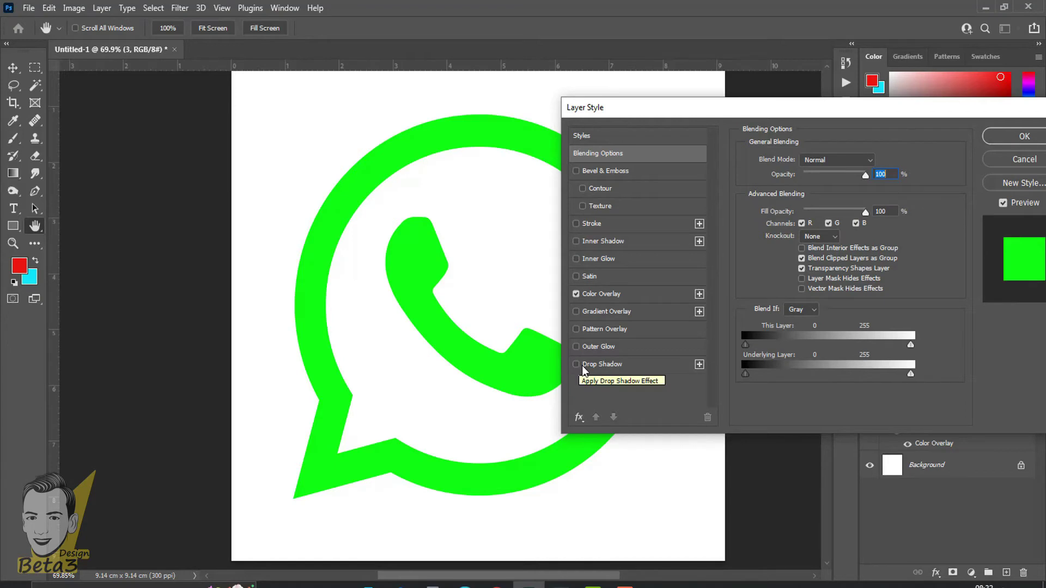
{"action": "left_click", "coordinate": [578, 365]}
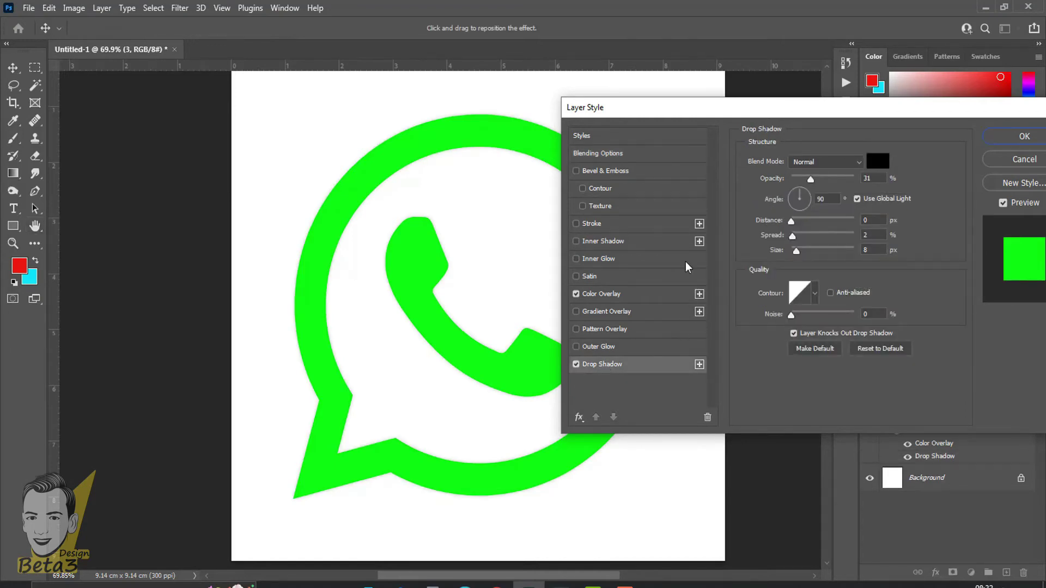
{"action": "scroll", "coordinate": [402, 171], "scroll_direction": "up", "scroll_amount": 1}
{"action": "scroll", "coordinate": [415, 171], "scroll_direction": "up", "scroll_amount": 2}
{"action": "scroll", "coordinate": [415, 171], "scroll_direction": "up", "scroll_amount": 2}
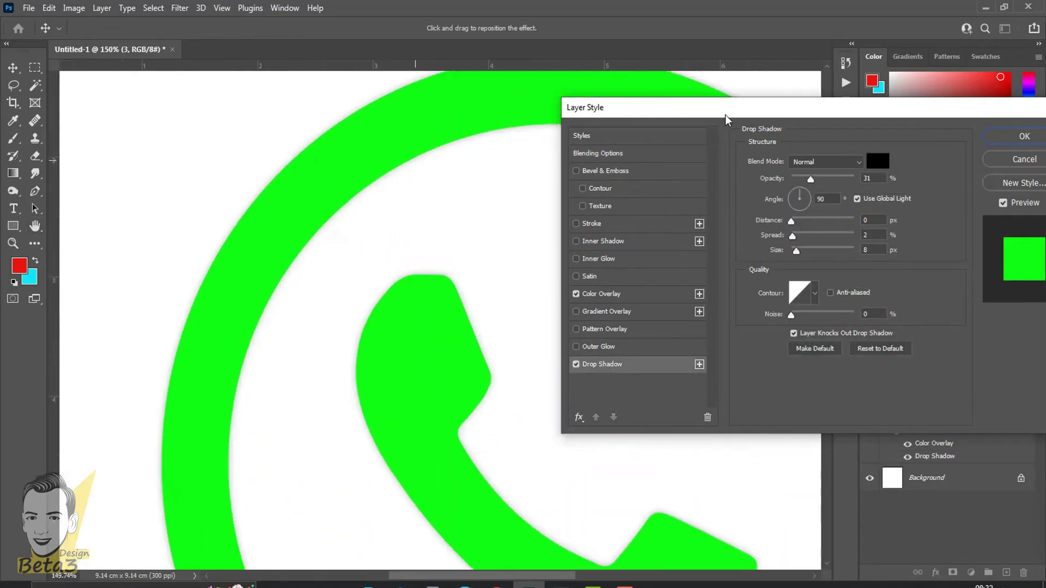
{"action": "mouse_move", "coordinate": [810, 179]}
{"action": "left_mouse_down"}
{"action": "mouse_move", "coordinate": [850, 179]}
{"action": "mouse_move", "coordinate": [839, 182]}
{"action": "left_mouse_up"}
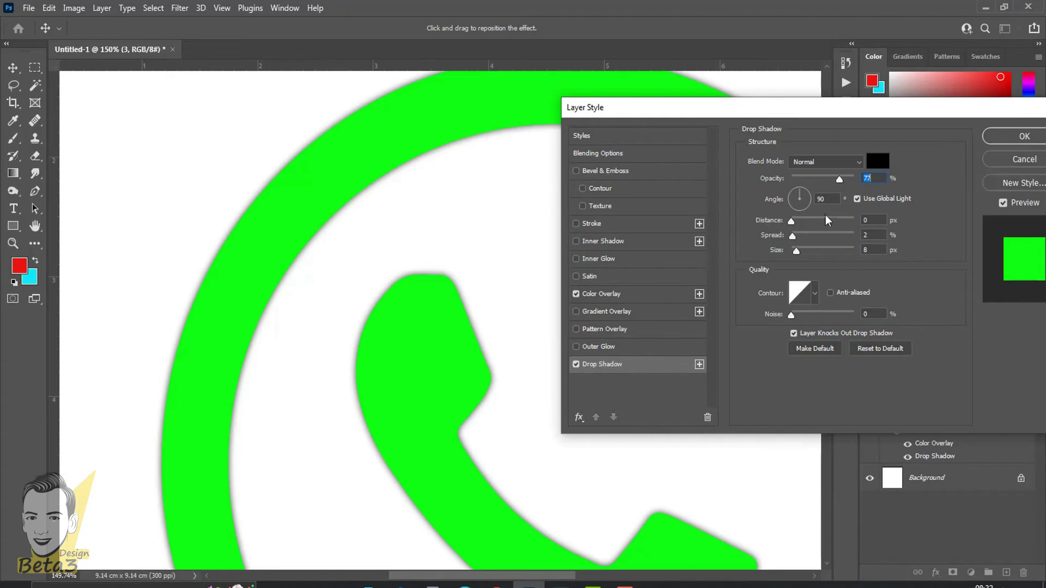
{"action": "mouse_move", "coordinate": [792, 220]}
{"action": "left_mouse_down"}
{"action": "mouse_move", "coordinate": [836, 220]}
{"action": "mouse_move", "coordinate": [795, 221]}
{"action": "mouse_move", "coordinate": [842, 235]}
{"action": "mouse_move", "coordinate": [791, 250]}
{"action": "mouse_move", "coordinate": [801, 250]}
{"action": "left_mouse_up"}
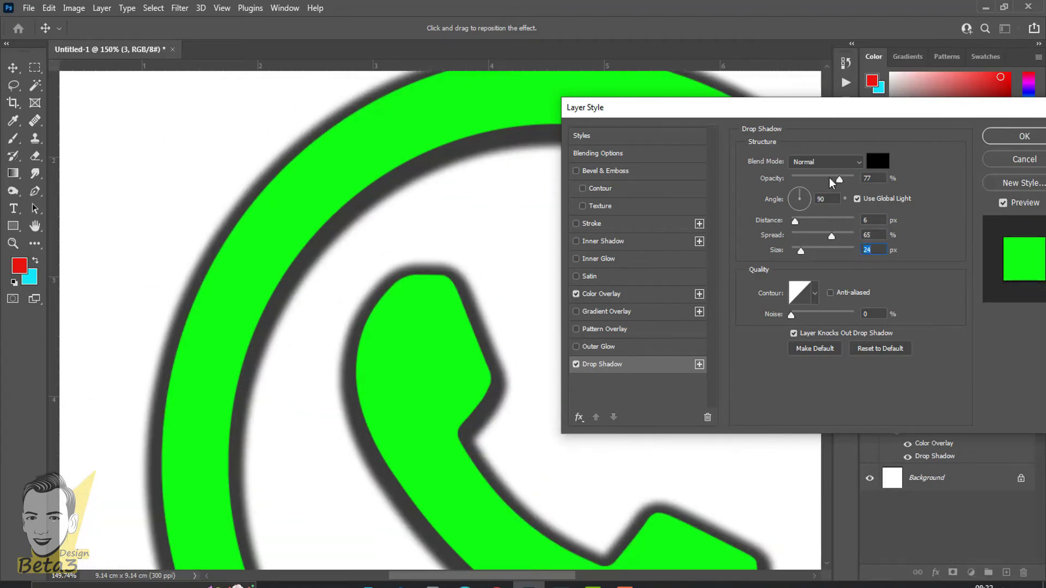
- Set the drop shadow opacity to 71%, trying and cancelling a red shadow colour
{"action": "left_click_drag", "start_coordinate": [788, 112], "coordinate": [541, 143]}
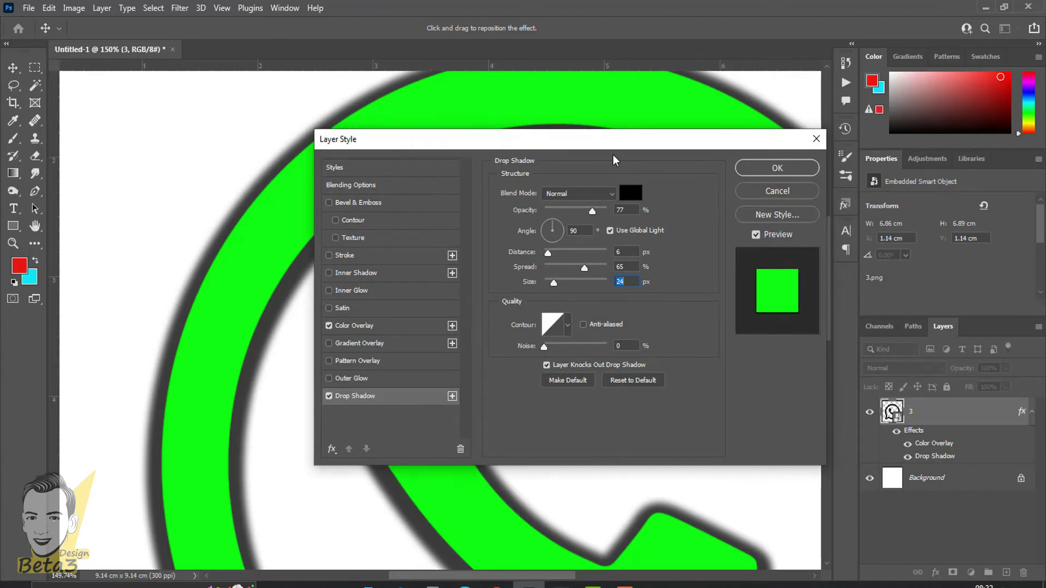
{"action": "left_click_drag", "start_coordinate": [683, 145], "coordinate": [777, 136]}
{"action": "mouse_move", "coordinate": [687, 202]}
{"action": "left_mouse_down"}
{"action": "mouse_move", "coordinate": [638, 202]}
{"action": "mouse_move", "coordinate": [683, 202]}
{"action": "left_mouse_up"}
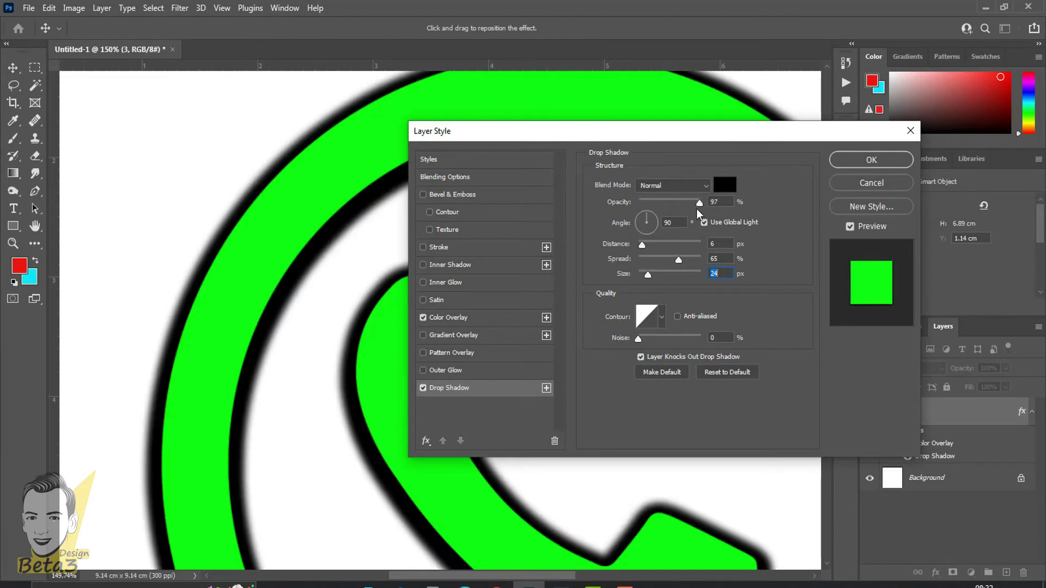
{"action": "left_click", "coordinate": [720, 188]}
{"action": "left_click", "coordinate": [805, 233]}
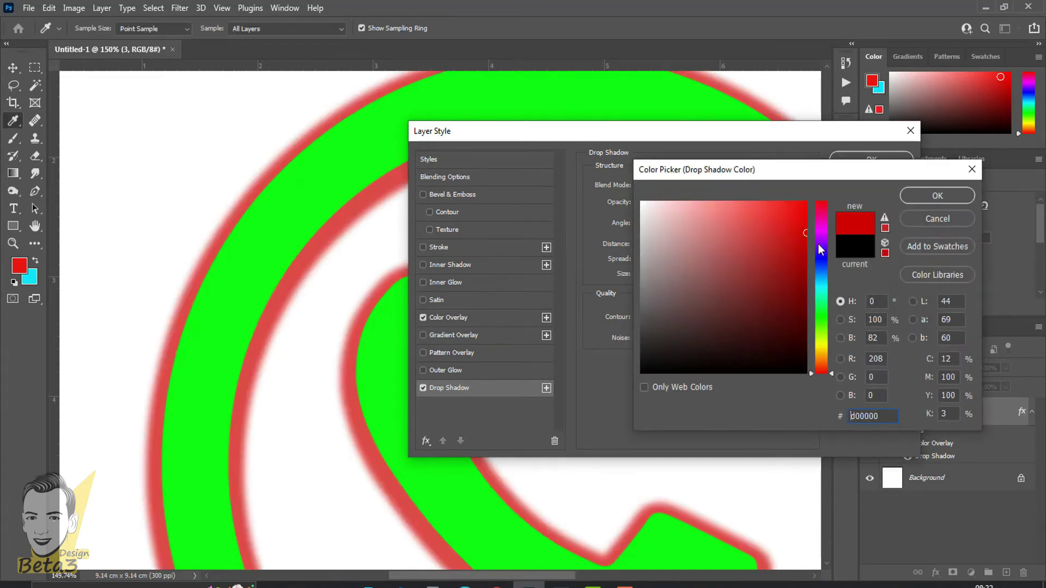
{"action": "left_click", "coordinate": [930, 222]}
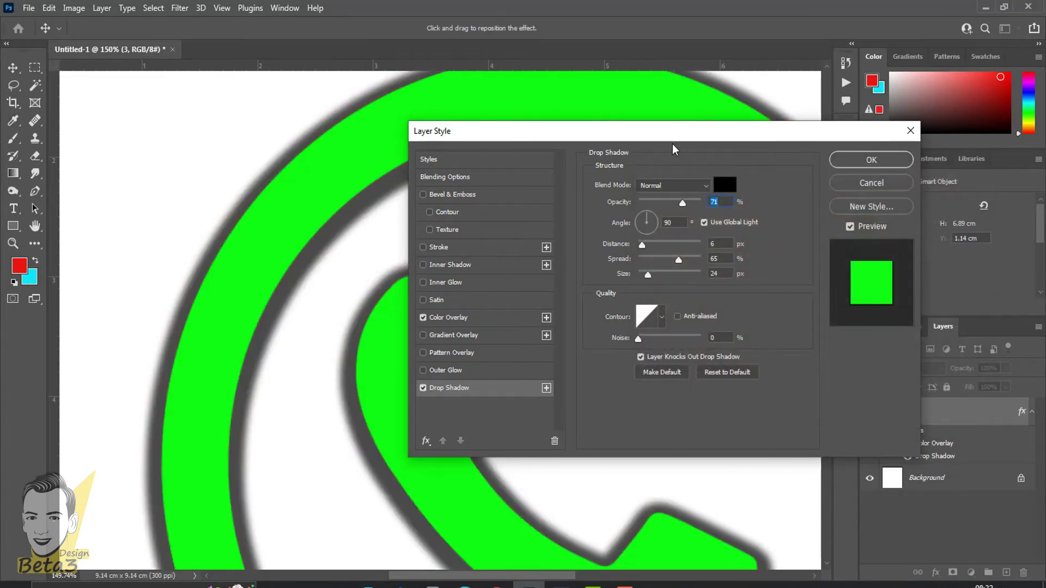
{"action": "left_click_drag", "start_coordinate": [673, 144], "coordinate": [613, 153]}
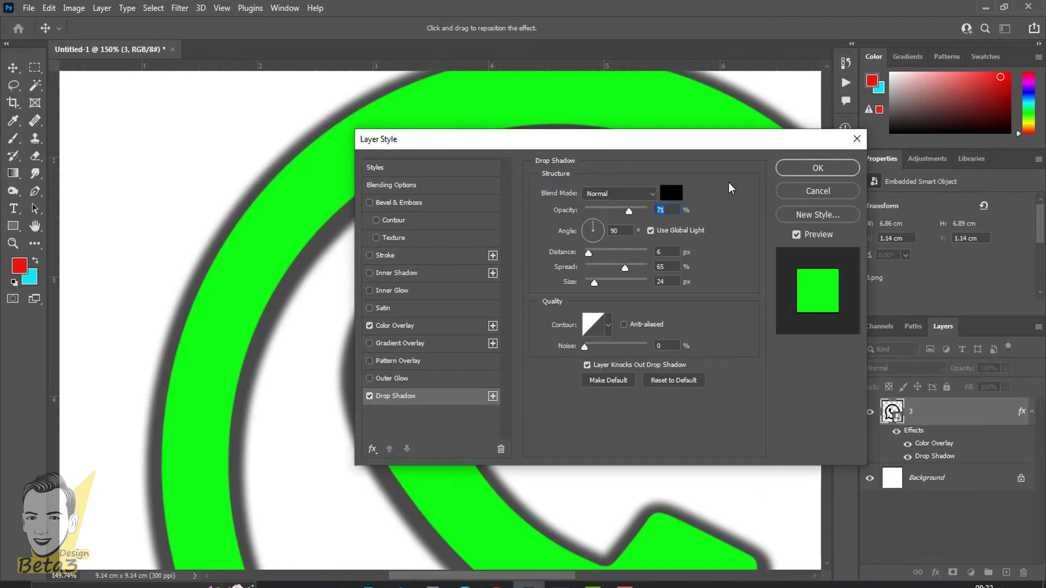
- Discard the drop shadow, reopen Layer Style, and swap Color Overlay for Gradient Overlay
{"action": "left_click", "coordinate": [792, 195]}
{"action": "right_click", "coordinate": [948, 411]}
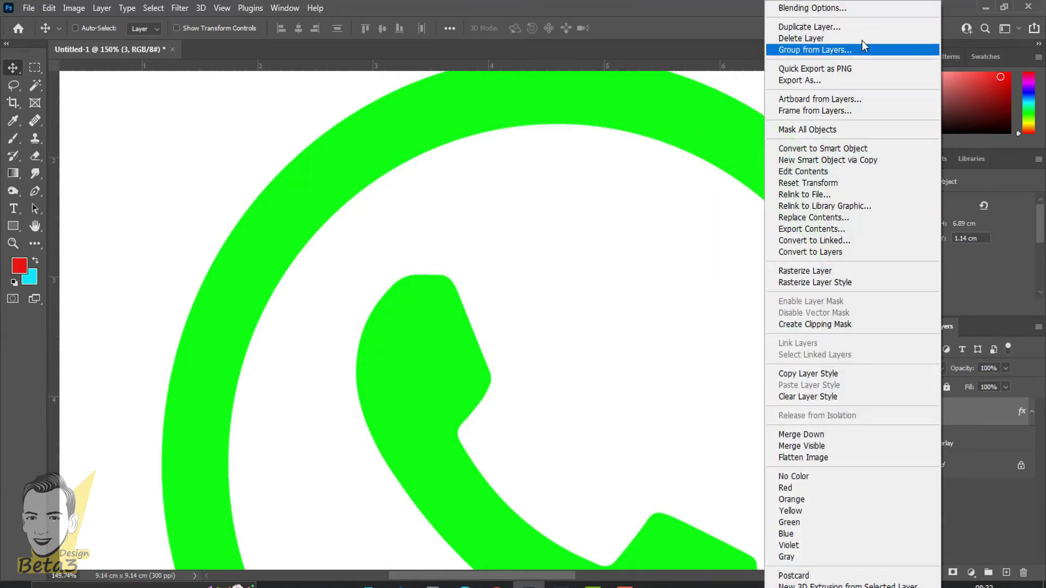
{"action": "left_click", "coordinate": [817, 9]}
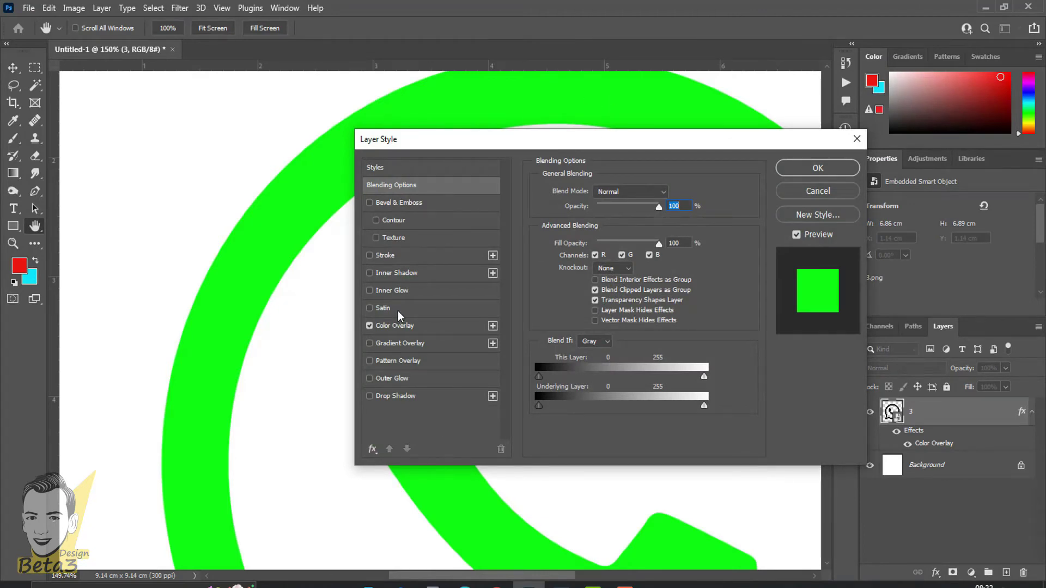
{"action": "left_click", "coordinate": [369, 325]}
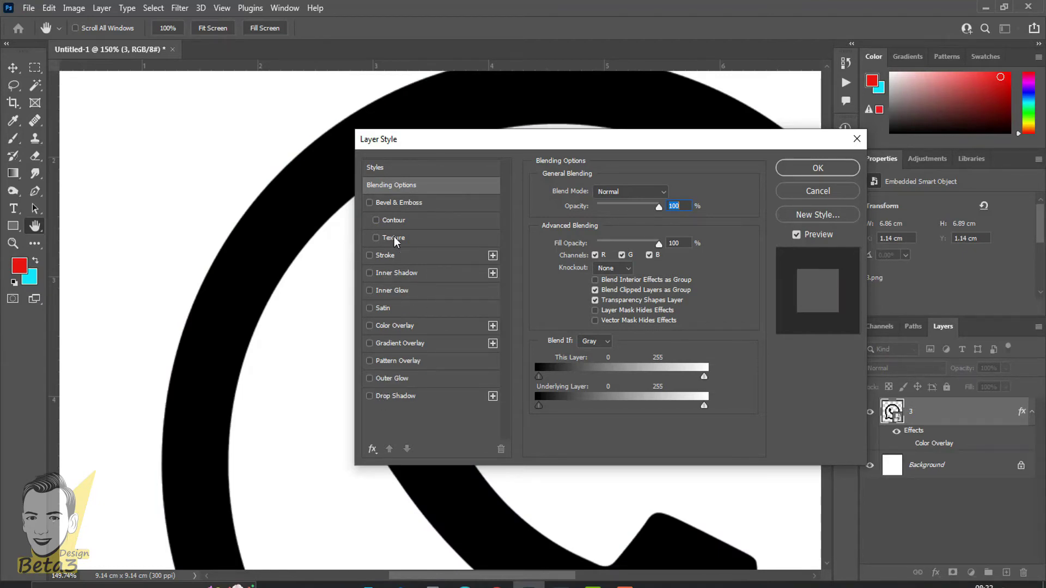
{"action": "left_click", "coordinate": [402, 347]}
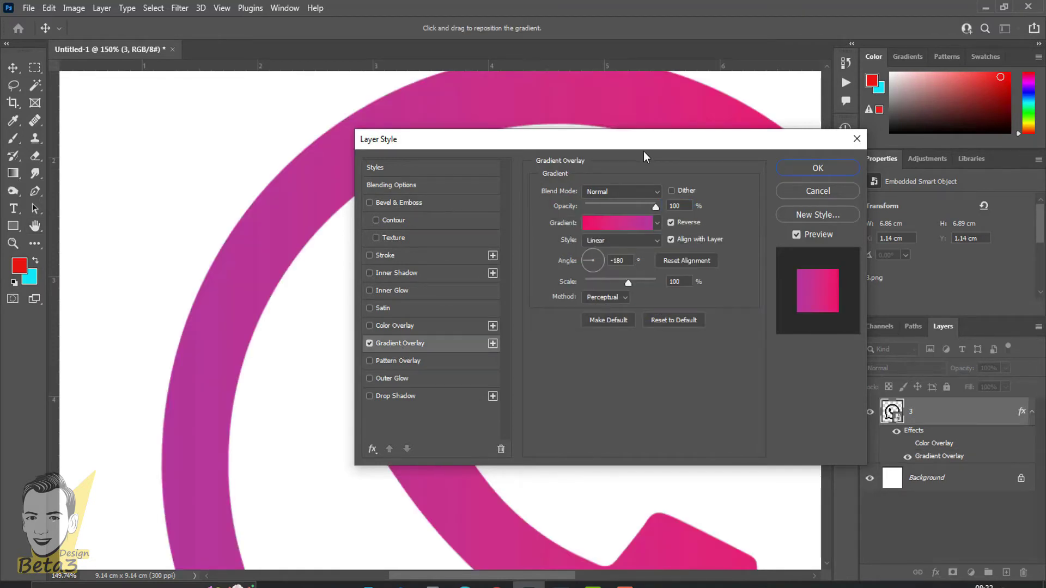
{"action": "left_click_drag", "start_coordinate": [643, 139], "coordinate": [816, 135]}
- Try light and dark Blues gradient presets and flip the direction, then cancel all changes
{"action": "scroll", "coordinate": [345, 271], "scroll_direction": "down", "scroll_amount": 1}
{"action": "scroll", "coordinate": [345, 271], "scroll_direction": "down", "scroll_amount": 3}
{"action": "scroll", "coordinate": [354, 310], "scroll_direction": "down", "scroll_amount": 2}
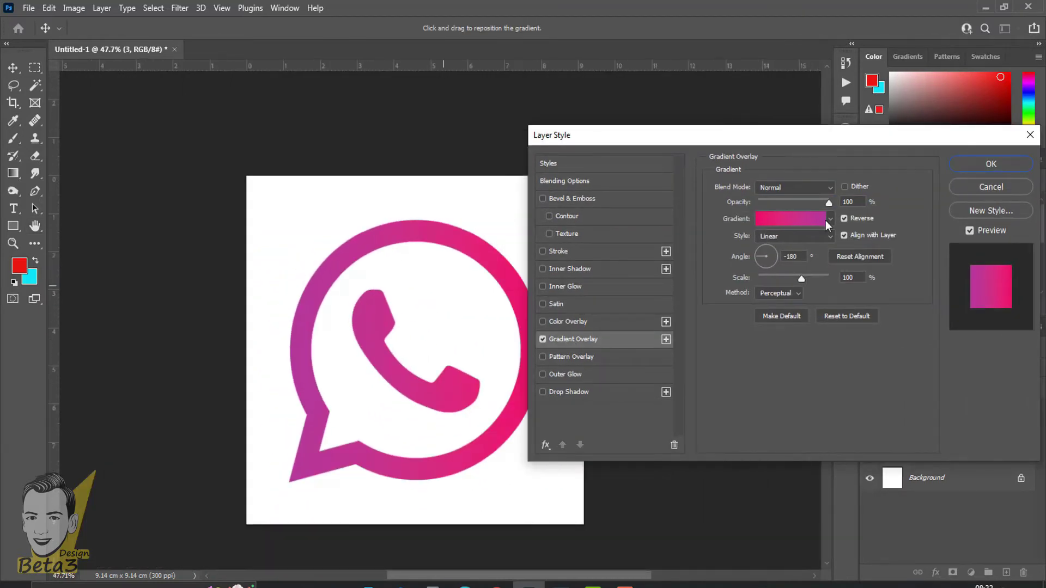
{"action": "left_click", "coordinate": [832, 219]}
{"action": "left_click", "coordinate": [724, 267]}
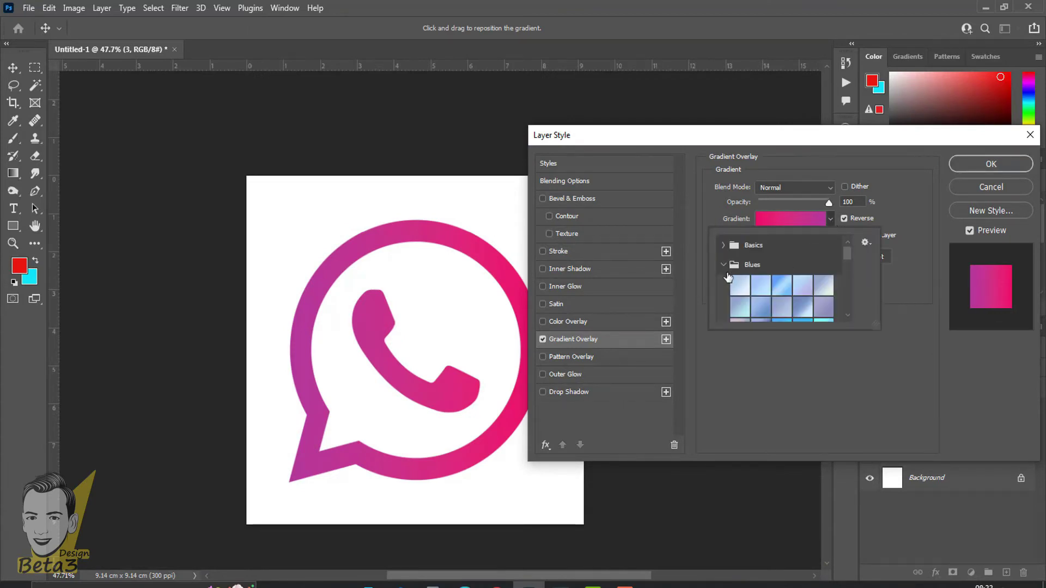
{"action": "left_click", "coordinate": [776, 290]}
{"action": "scroll", "coordinate": [776, 290], "scroll_direction": "down", "scroll_amount": 3}
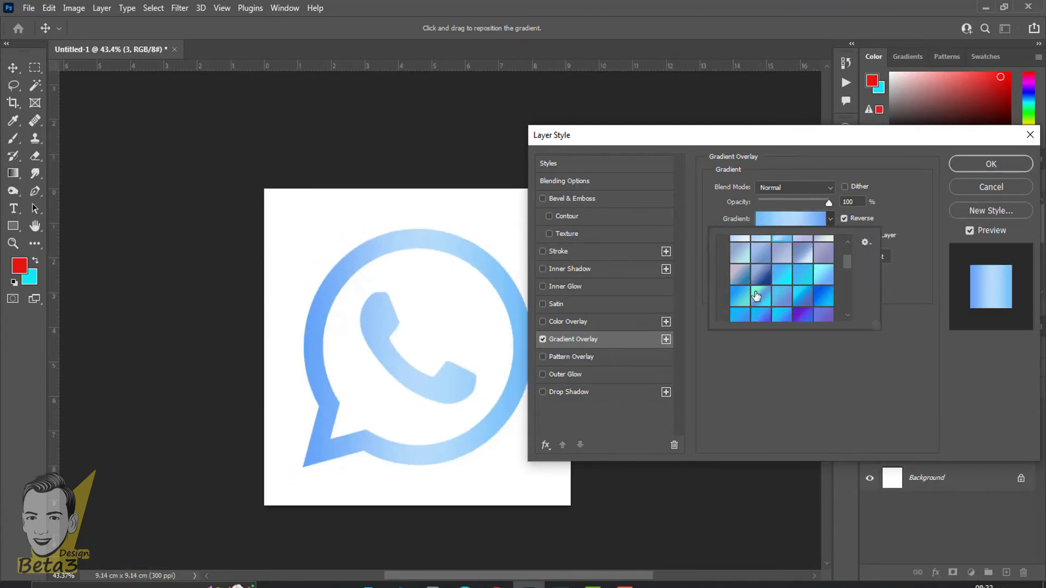
{"action": "left_click", "coordinate": [758, 278]}
{"action": "left_click", "coordinate": [727, 404]}
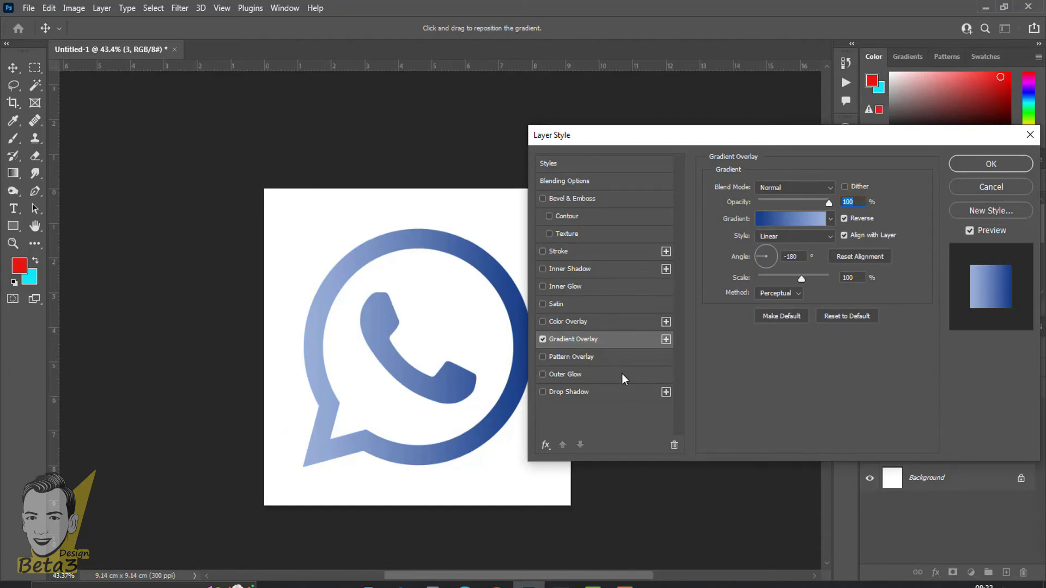
{"action": "left_click", "coordinate": [844, 219]}
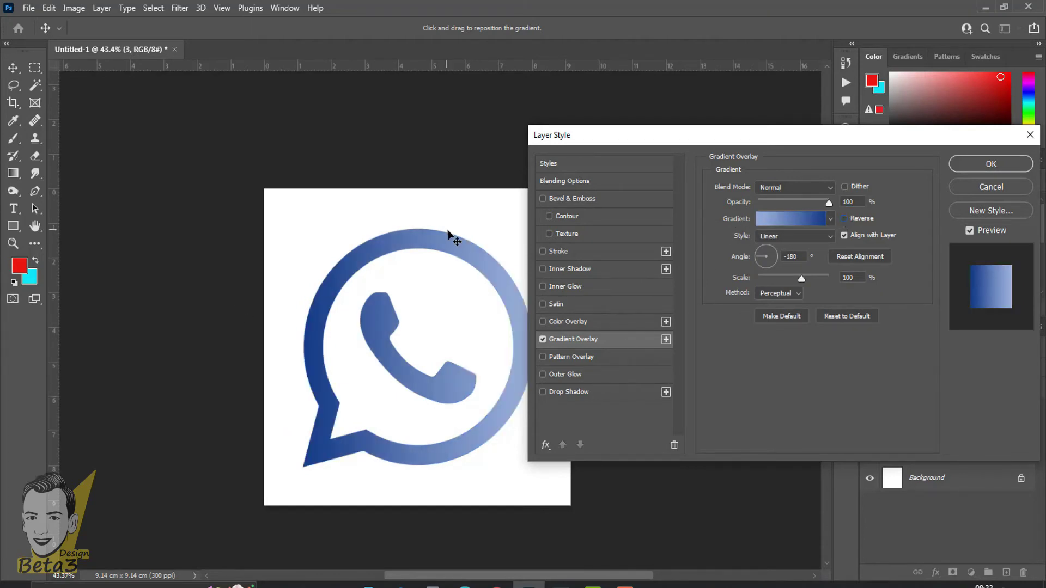
{"action": "left_click", "coordinate": [990, 190]}
- Clear the logo layer and drag street photo 6.jpg from the materials folder onto the canvas
{"action": "right_click", "coordinate": [953, 420]}
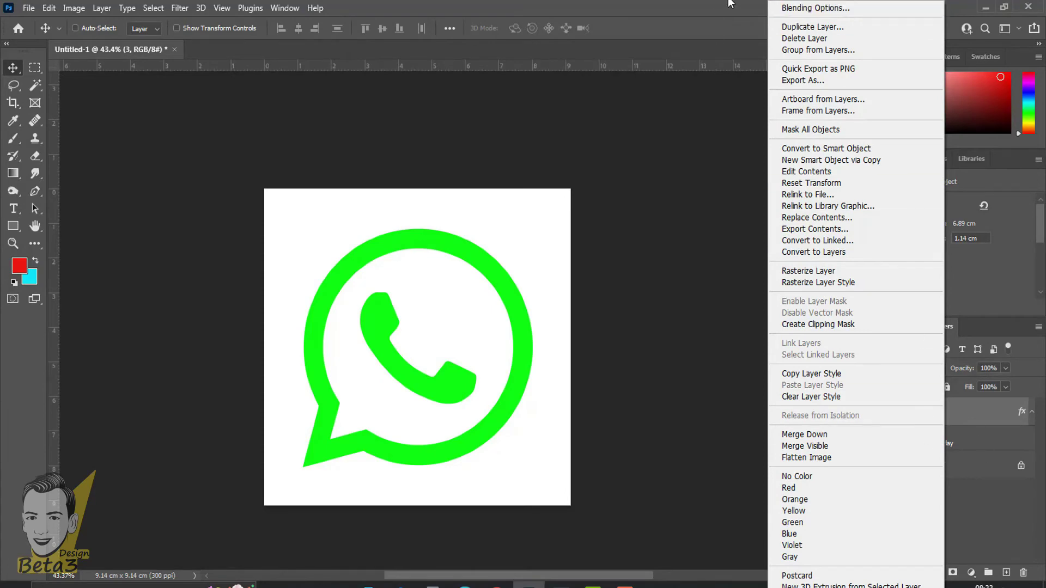
{"action": "right_click", "coordinate": [969, 408]}
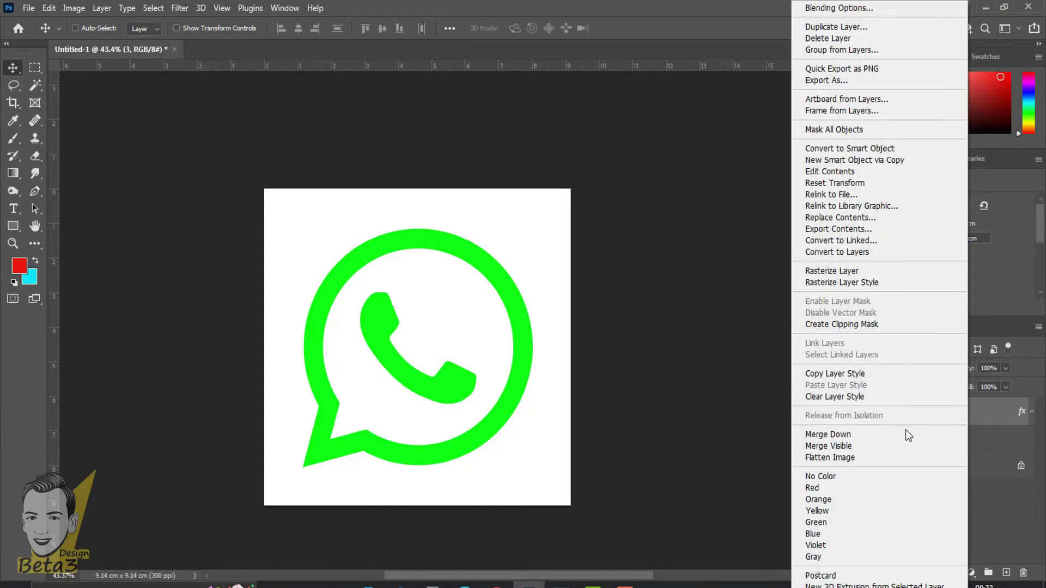
{"action": "key", "text": "Escape"}
{"action": "left_click", "coordinate": [870, 412]}
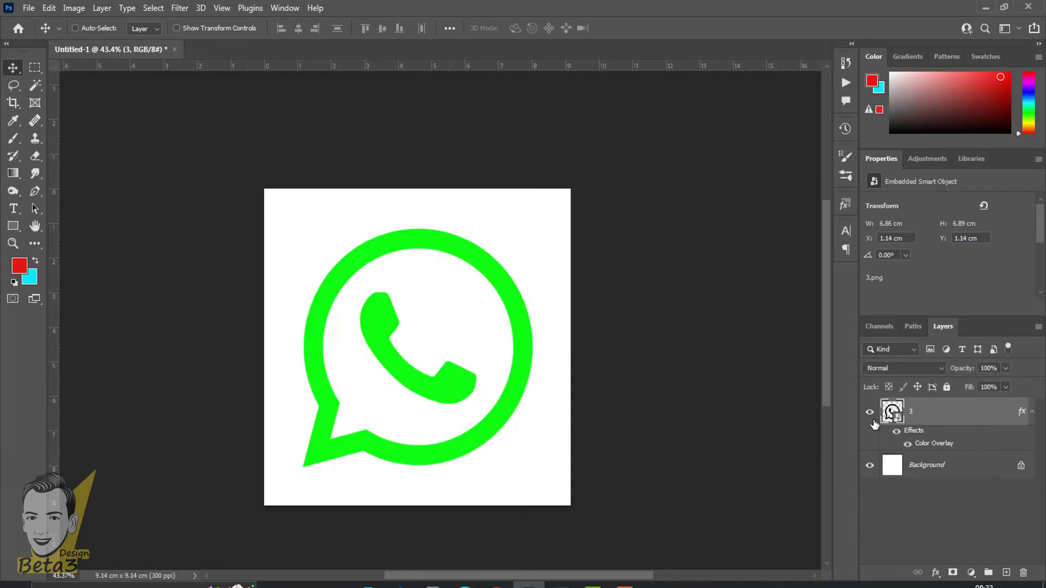
{"action": "right_click", "coordinate": [965, 408]}
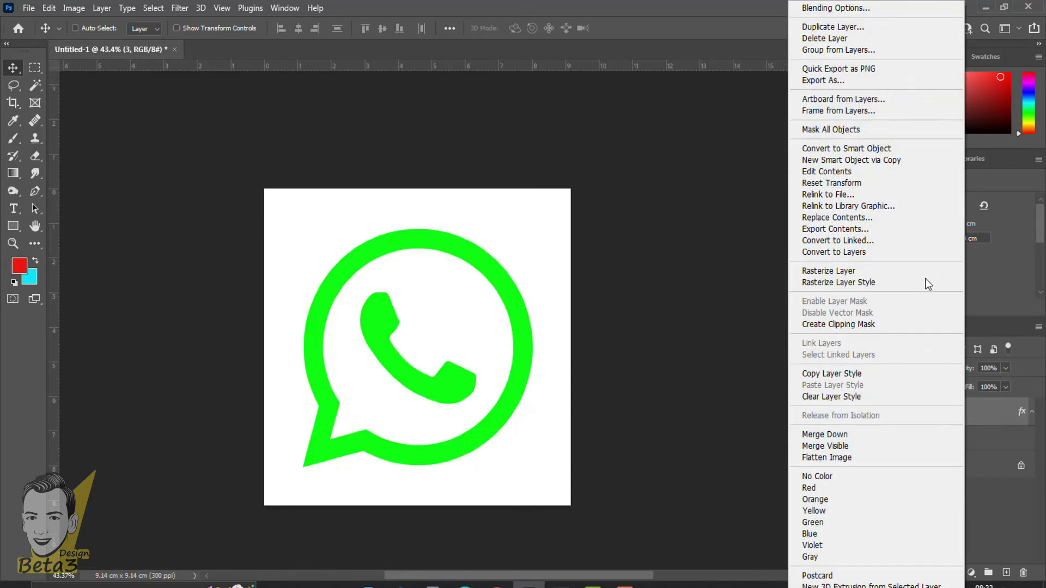
{"action": "left_click", "coordinate": [867, 13]}
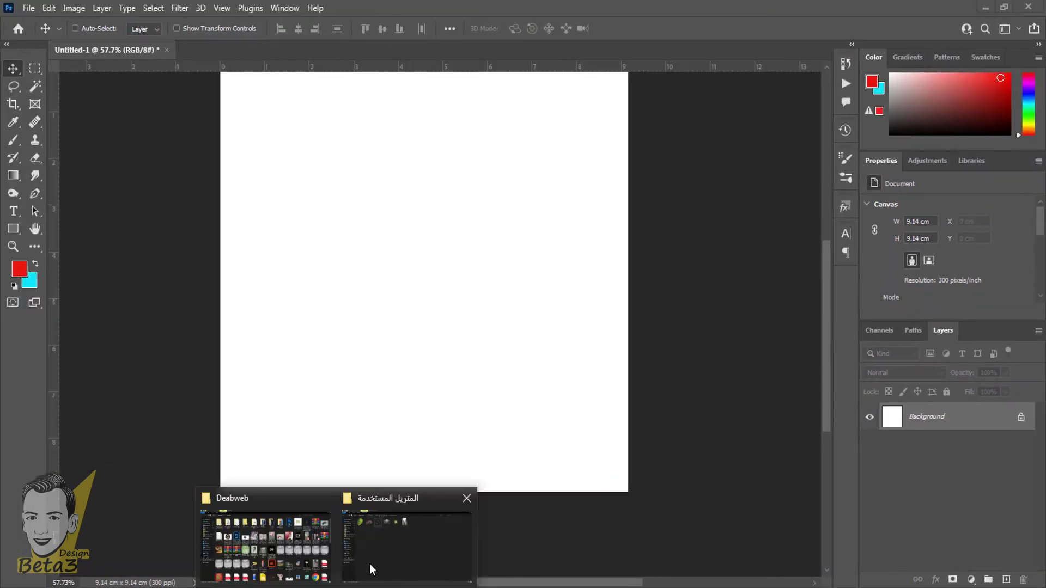
{"action": "left_click", "coordinate": [399, 516]}
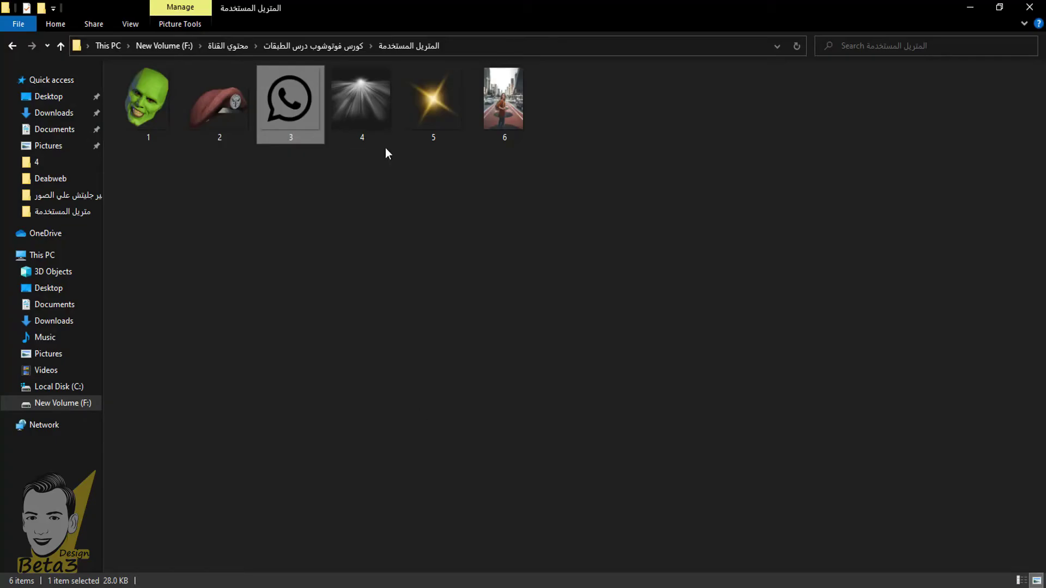
{"action": "mouse_move", "coordinate": [489, 109]}
{"action": "left_mouse_down"}
{"action": "mouse_move", "coordinate": [504, 492]}
{"action": "mouse_move", "coordinate": [530, 388]}
{"action": "mouse_move", "coordinate": [661, 371]}
{"action": "left_mouse_up"}
- Commit the 6.jpg photo layer in Normal mode and nudge it flush to the canvas top at Y 0
{"action": "key", "text": "Return"}
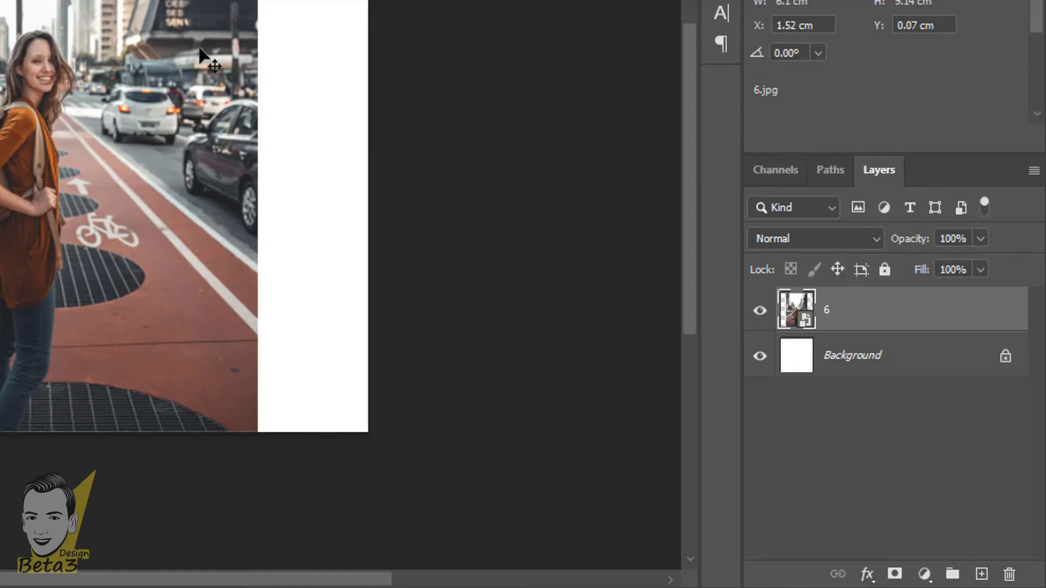
{"action": "left_click", "coordinate": [877, 240]}
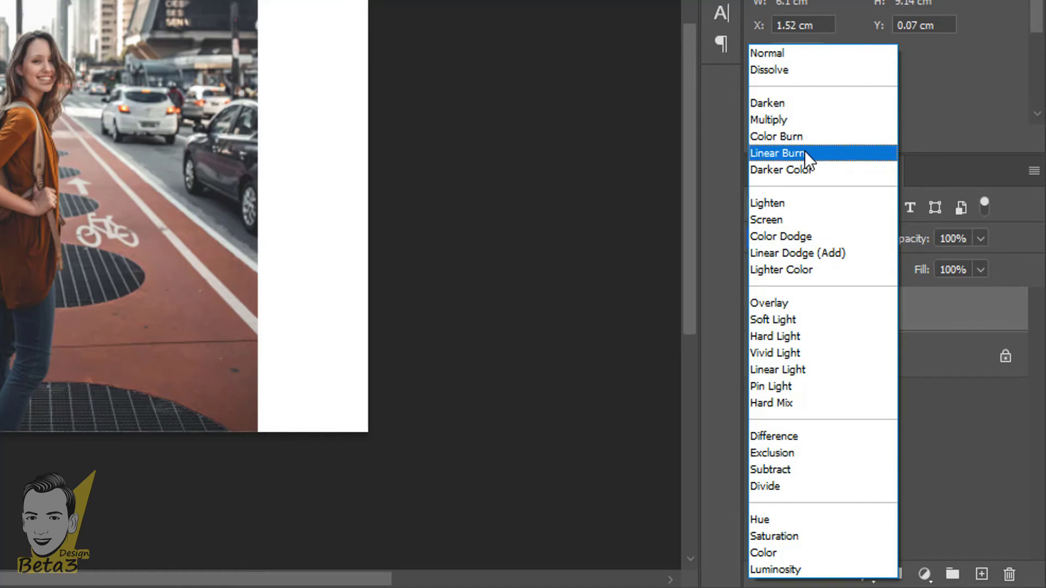
{"action": "left_click", "coordinate": [987, 512]}
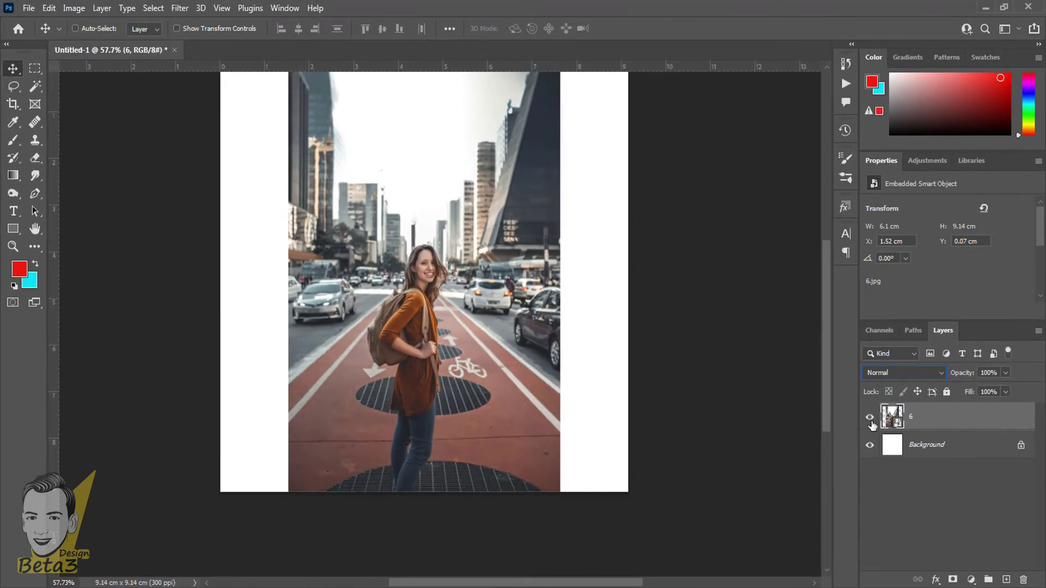
{"action": "scroll", "coordinate": [431, 283], "scroll_direction": "down", "scroll_amount": 3}
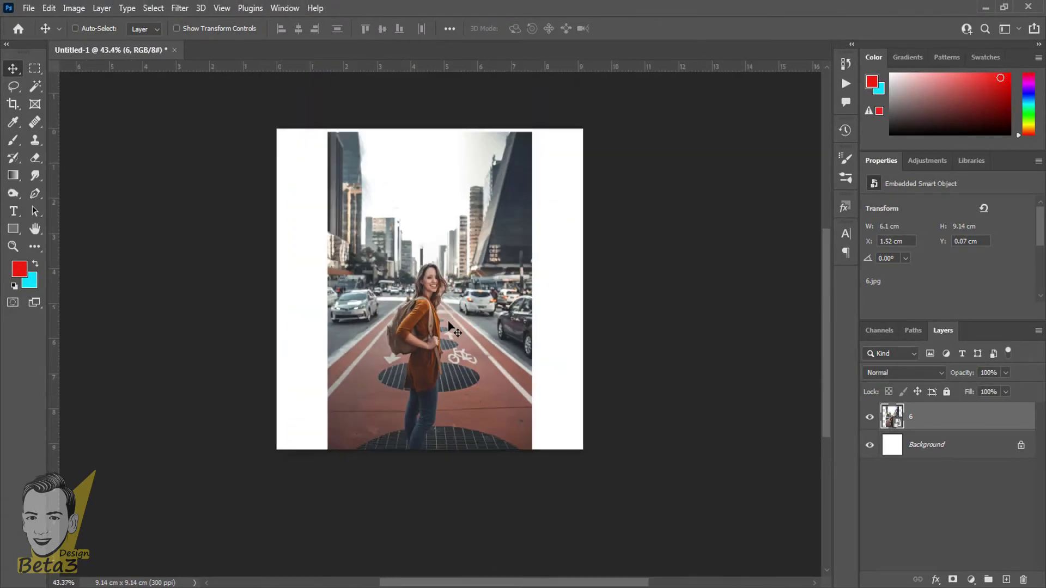
{"action": "scroll", "coordinate": [430, 283], "scroll_direction": "up", "scroll_amount": 1}
{"action": "left_click_drag", "start_coordinate": [443, 263], "coordinate": [443, 260]}
{"action": "scroll", "coordinate": [443, 263], "scroll_direction": "up", "scroll_amount": 2}
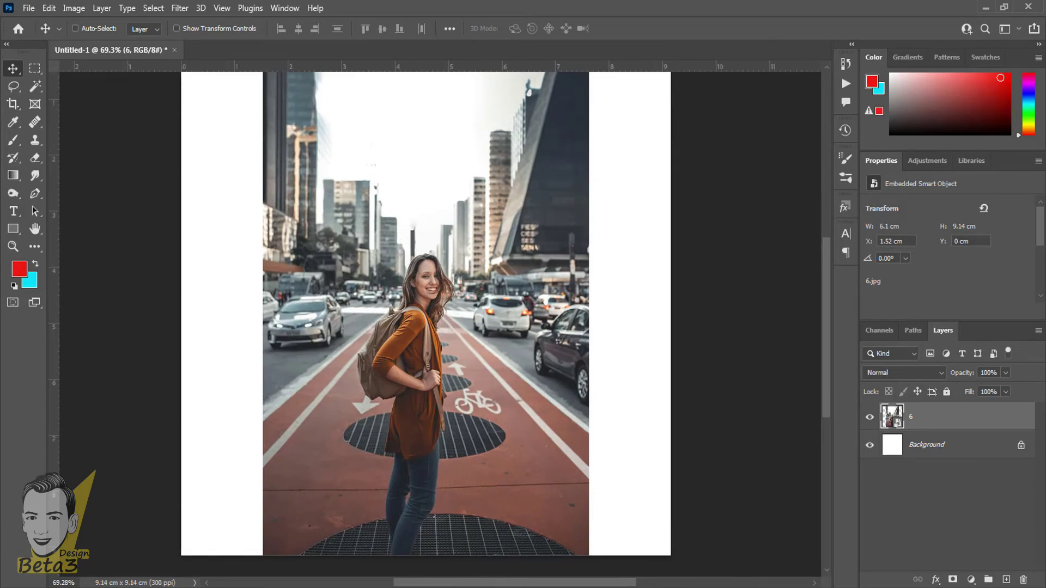
{"action": "left_click", "coordinate": [392, 545]}
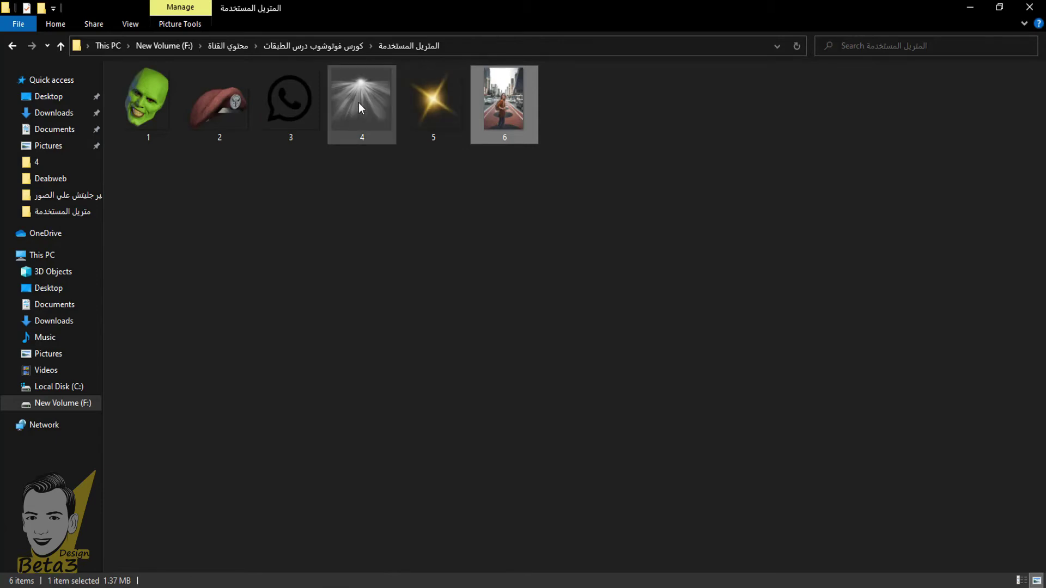
- Place light-ray image 4.png as a layer and toggle its visibility to compare
{"action": "mouse_move", "coordinate": [358, 102]}
{"action": "left_mouse_down"}
{"action": "mouse_move", "coordinate": [514, 494]}
{"action": "mouse_move", "coordinate": [423, 318]}
{"action": "left_mouse_up"}
{"action": "scroll", "coordinate": [443, 315], "scroll_direction": "down", "scroll_amount": 3}
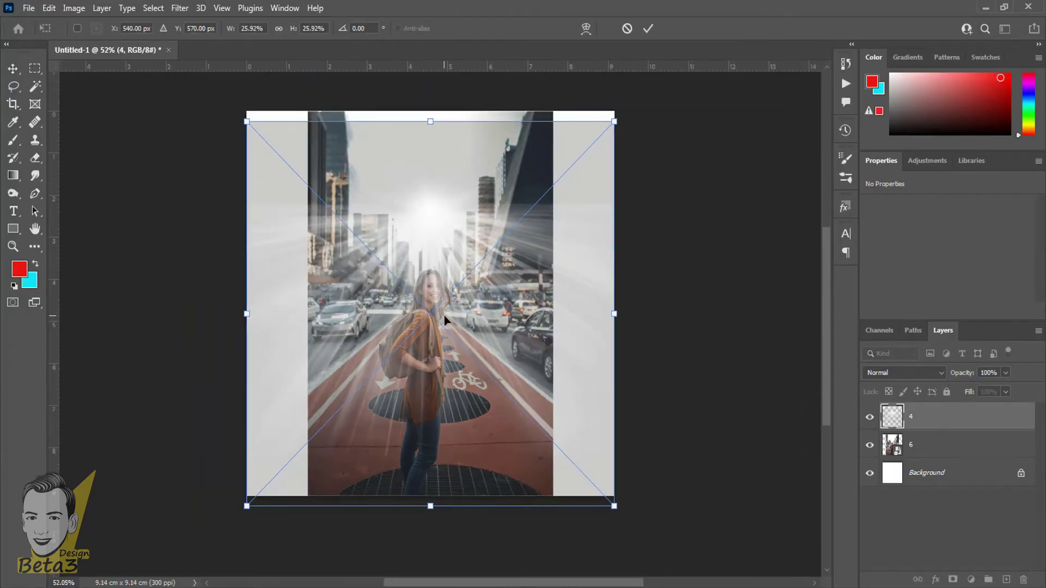
{"action": "type", "text": "5"}
{"action": "key", "text": "Return"}
{"action": "scroll", "coordinate": [469, 227], "scroll_direction": "up", "scroll_amount": 2}
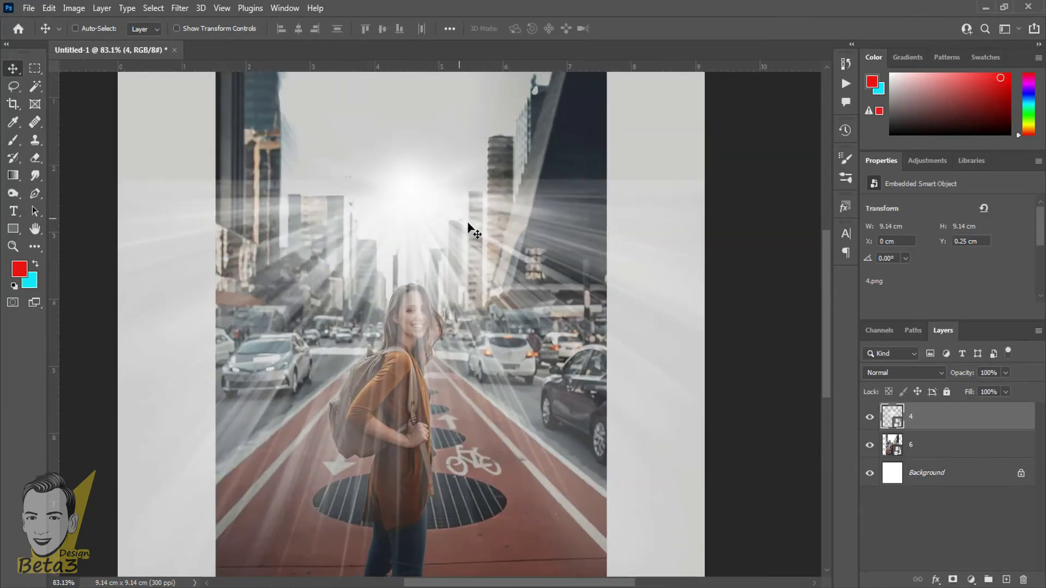
{"action": "scroll", "coordinate": [591, 231], "scroll_direction": "up", "scroll_amount": 1}
{"action": "scroll", "coordinate": [661, 144], "scroll_direction": "up", "scroll_amount": 1}
{"action": "scroll", "coordinate": [663, 234], "scroll_direction": "up", "scroll_amount": 2}
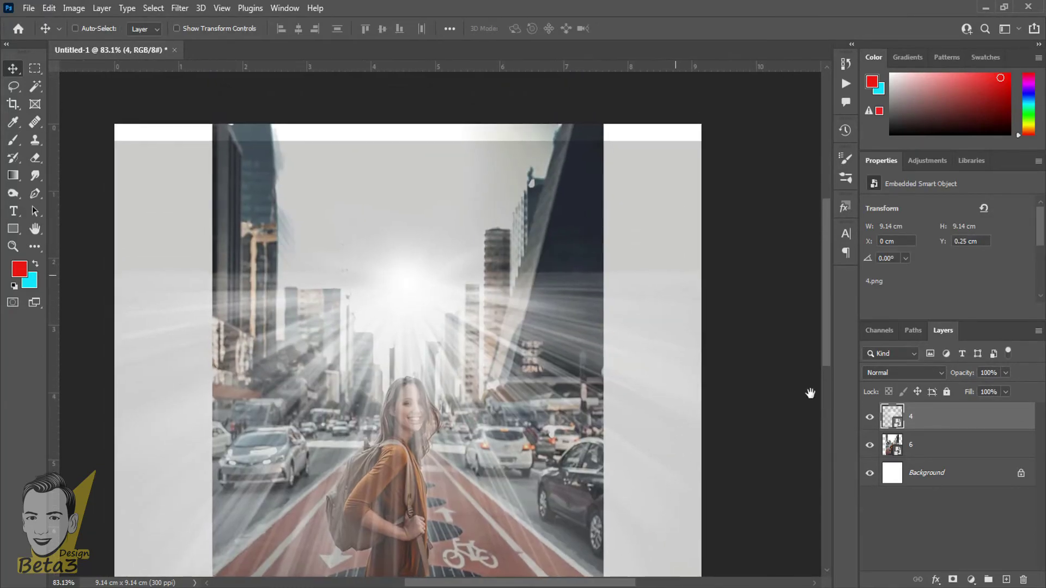
{"action": "left_click", "coordinate": [869, 417]}
{"action": "left_click", "coordinate": [870, 417]}
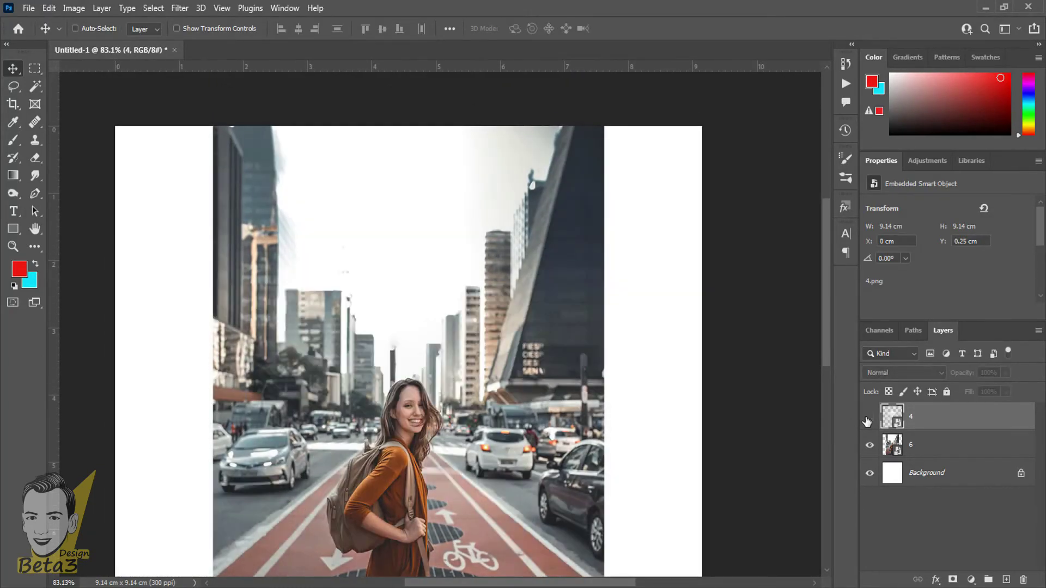
{"action": "left_click", "coordinate": [870, 418]}
{"action": "left_click", "coordinate": [871, 418]}
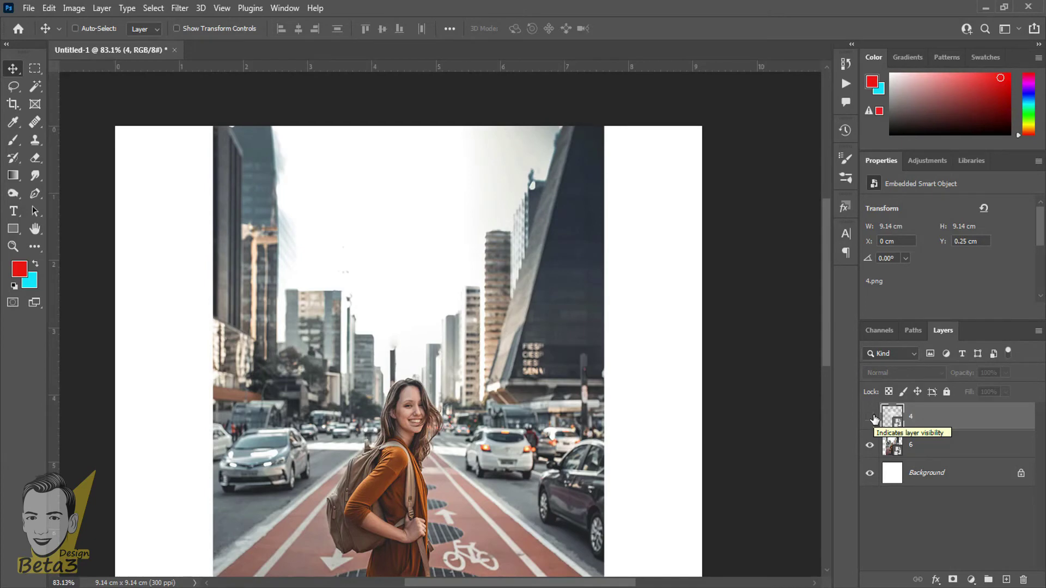
{"action": "left_click", "coordinate": [870, 418]}
- Zoom and pan around the canvas to inspect the light rays over the street photo
{"action": "scroll", "coordinate": [650, 204], "scroll_direction": "up", "scroll_amount": 1}
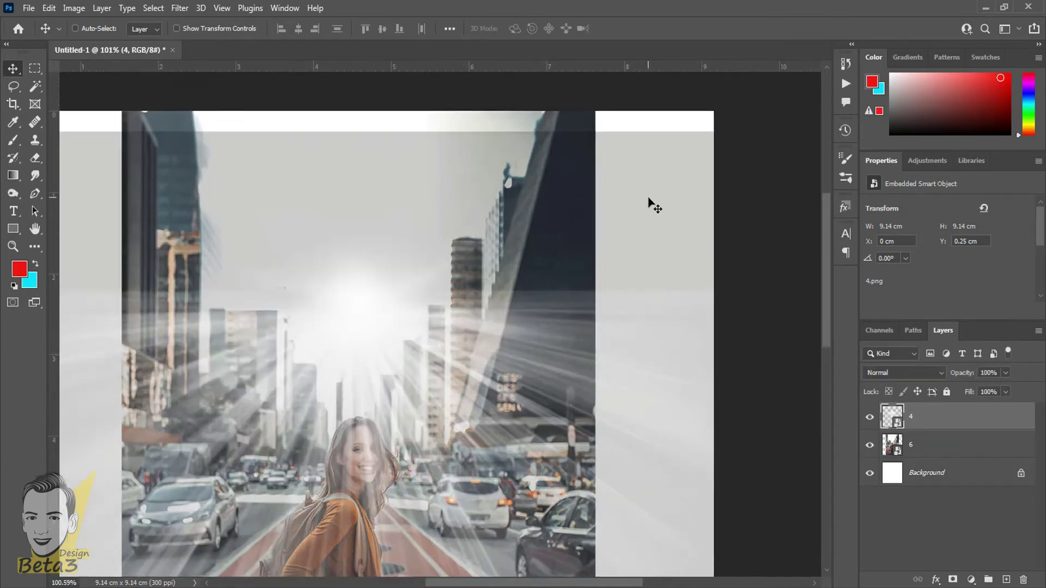
{"action": "scroll", "coordinate": [626, 139], "scroll_direction": "up", "scroll_amount": 1}
{"action": "scroll", "coordinate": [596, 221], "scroll_direction": "up", "scroll_amount": 1}
{"action": "scroll", "coordinate": [627, 221], "scroll_direction": "up", "scroll_amount": 1}
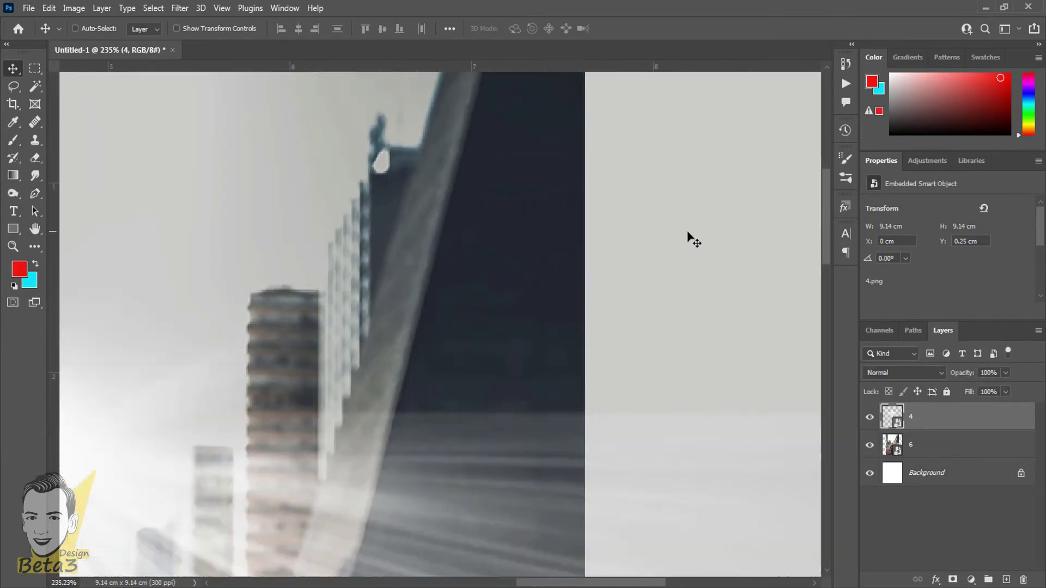
{"action": "scroll", "coordinate": [689, 236], "scroll_direction": "down", "scroll_amount": 1}
{"action": "scroll", "coordinate": [406, 398], "scroll_direction": "up", "scroll_amount": 1}
{"action": "left_click_drag", "start_coordinate": [406, 397], "coordinate": [729, 373]}
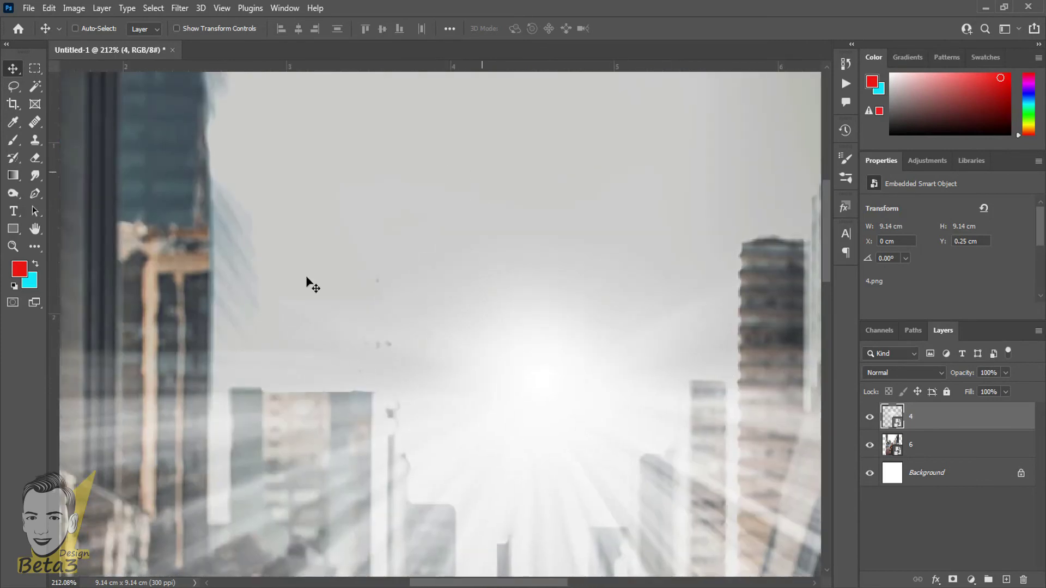
{"action": "scroll", "coordinate": [368, 494], "scroll_direction": "down", "scroll_amount": 2}
{"action": "scroll", "coordinate": [362, 489], "scroll_direction": "down", "scroll_amount": 3}
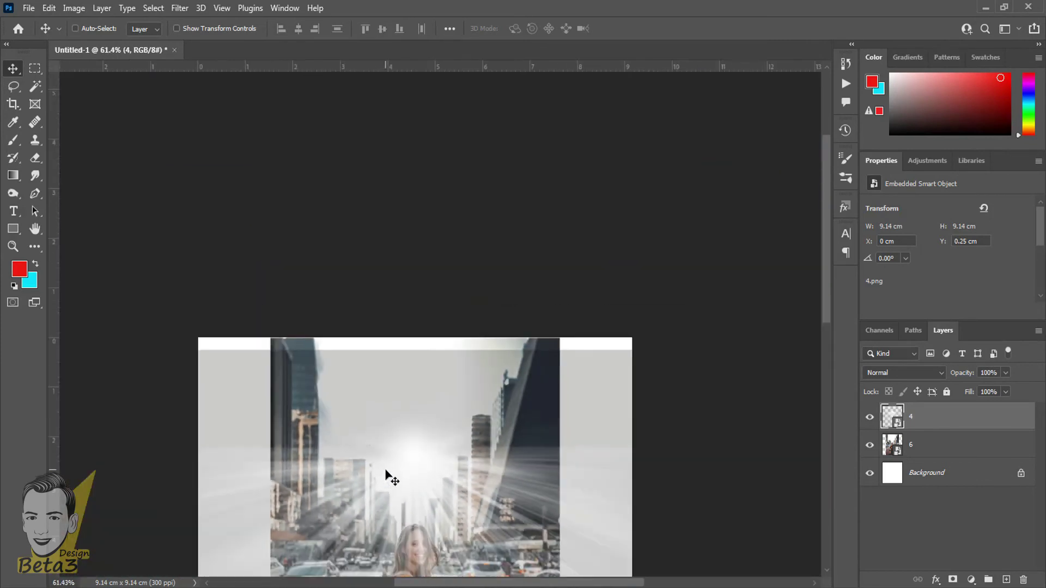
{"action": "left_click_drag", "start_coordinate": [397, 456], "coordinate": [622, 195]}
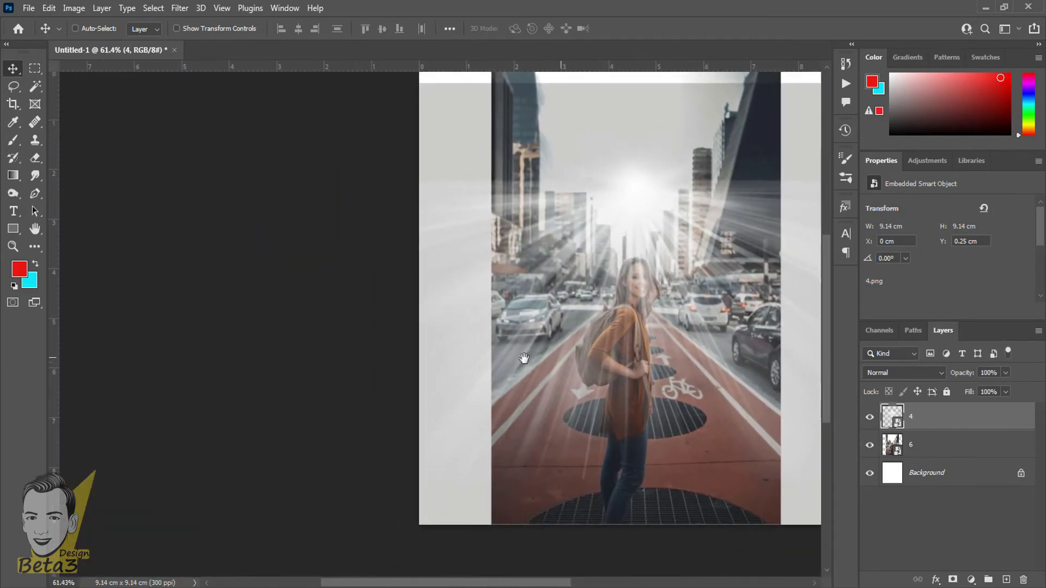
{"action": "left_click_drag", "start_coordinate": [518, 360], "coordinate": [429, 399]}
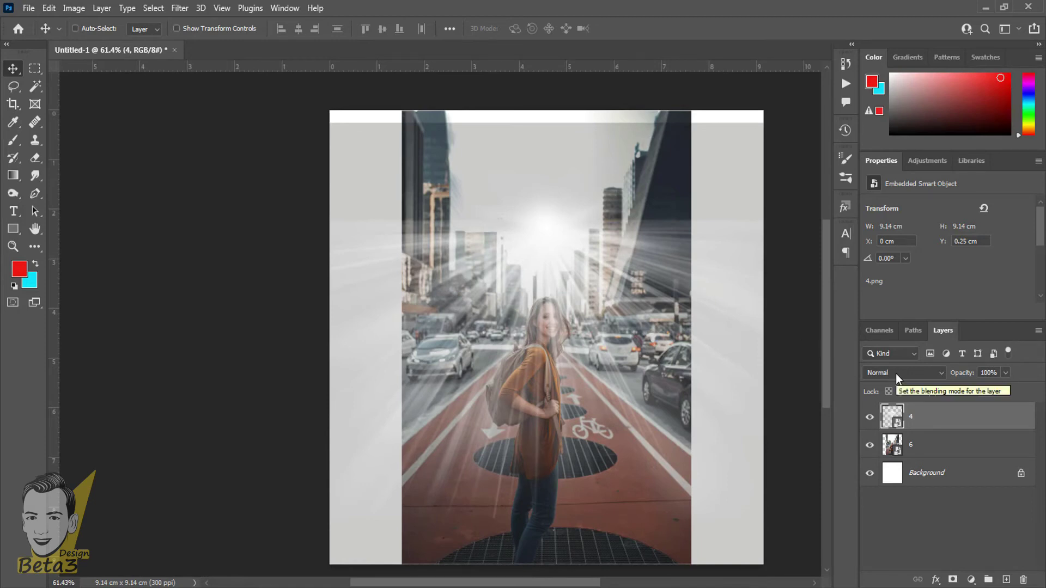
- Toggle light-ray layer 4 off and on to compare, then bring up its blend modes
{"action": "left_click", "coordinate": [867, 419]}
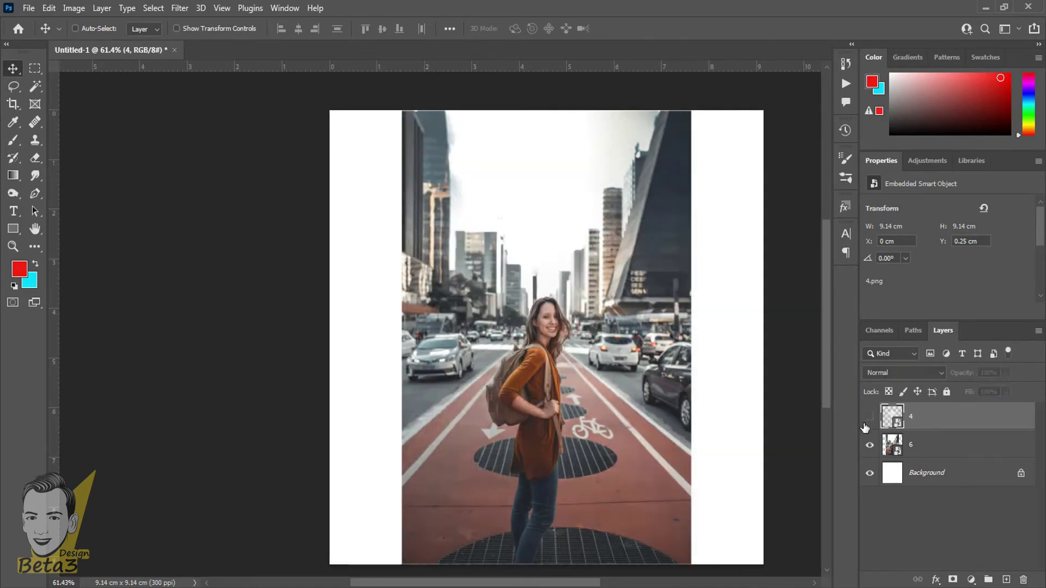
{"action": "left_click", "coordinate": [867, 419]}
{"action": "left_click", "coordinate": [867, 420]}
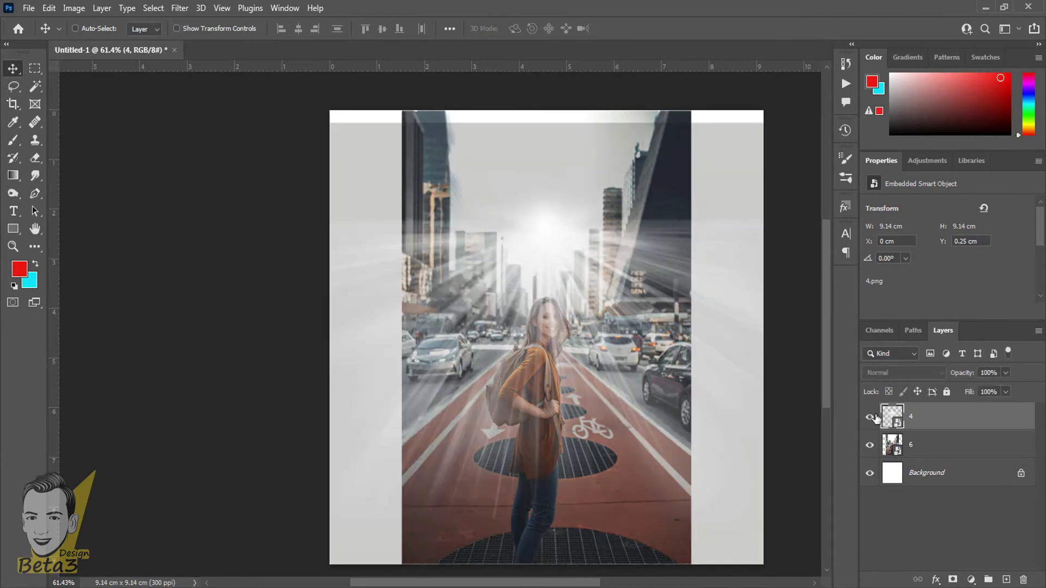
{"action": "left_click", "coordinate": [917, 374]}
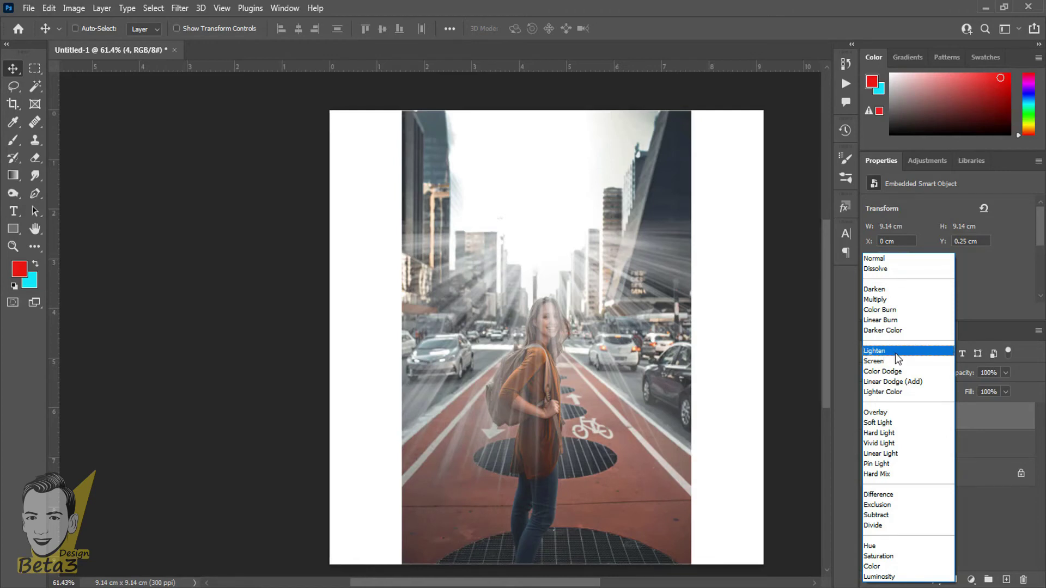
- Try Lighten, then Screen blending on light-ray layer 4, comparing it on and off
{"action": "left_click", "coordinate": [895, 353]}
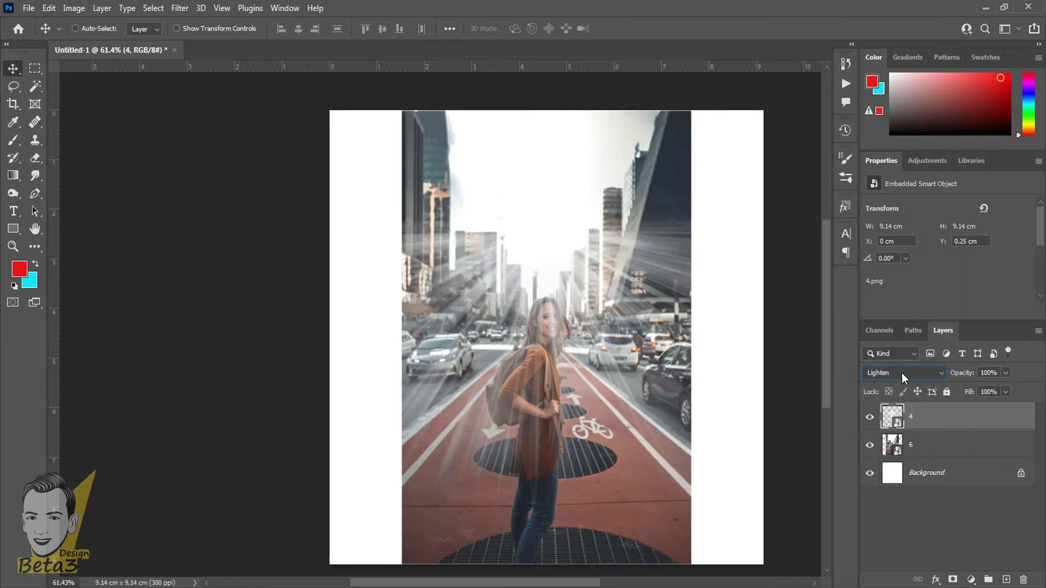
{"action": "left_click", "coordinate": [901, 373]}
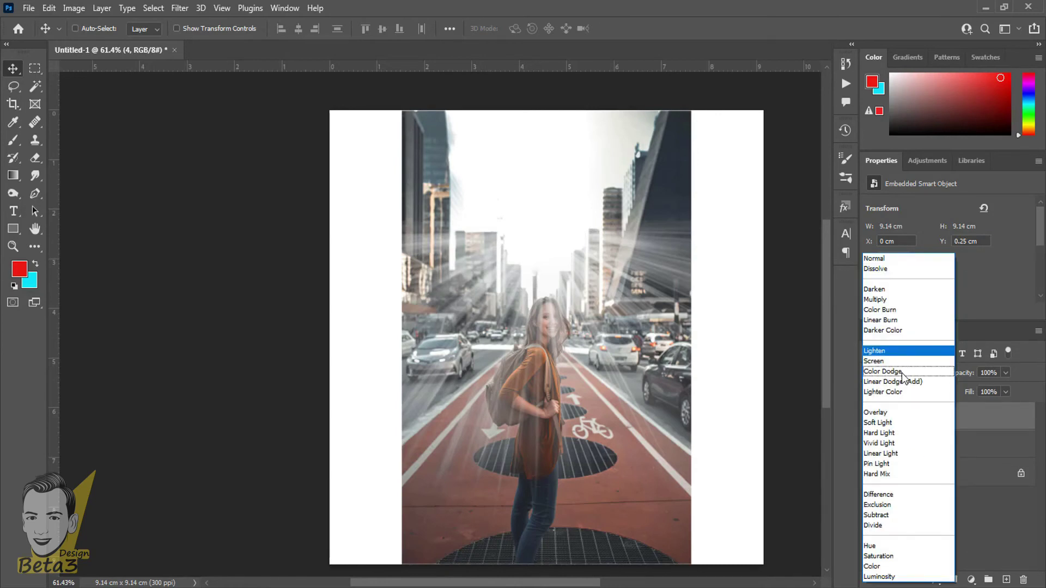
{"action": "left_click", "coordinate": [887, 362]}
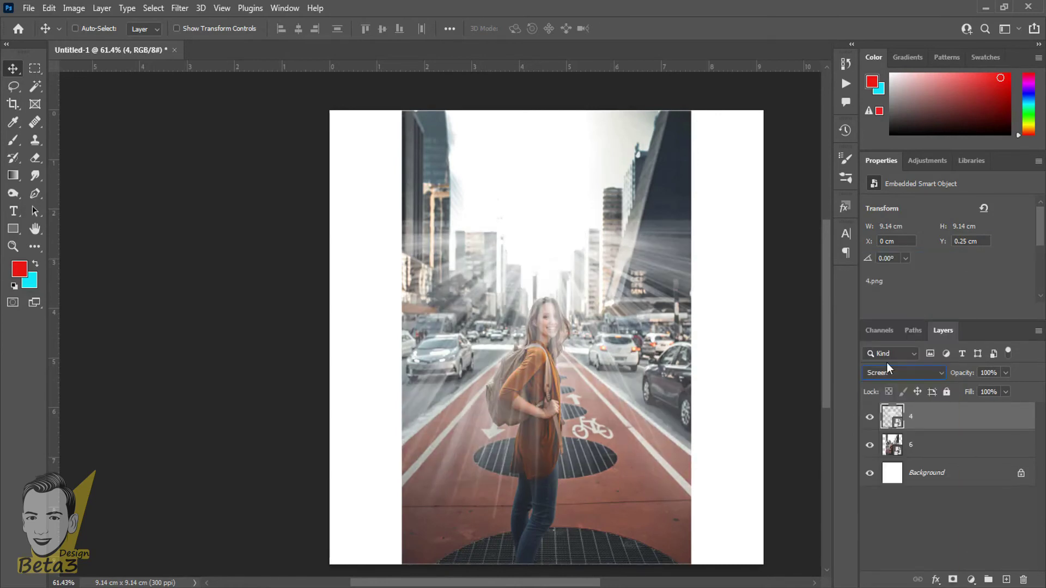
{"action": "left_click", "coordinate": [869, 418]}
{"action": "scroll", "coordinate": [580, 297], "scroll_direction": "up", "scroll_amount": 3}
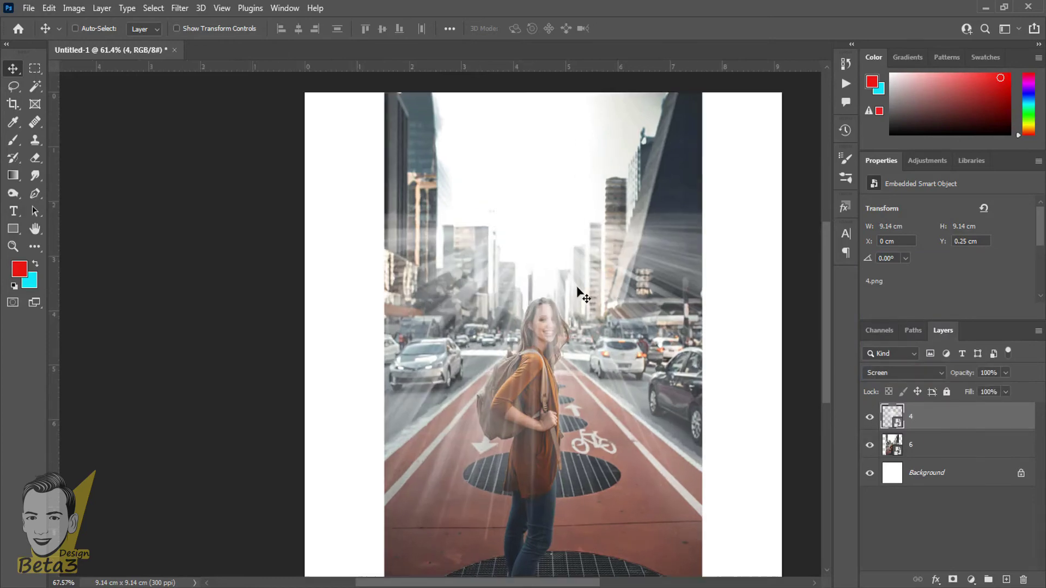
{"action": "scroll", "coordinate": [647, 234], "scroll_direction": "up", "scroll_amount": 1}
{"action": "scroll", "coordinate": [720, 203], "scroll_direction": "up", "scroll_amount": 1}
{"action": "scroll", "coordinate": [474, 299], "scroll_direction": "up", "scroll_amount": 2}
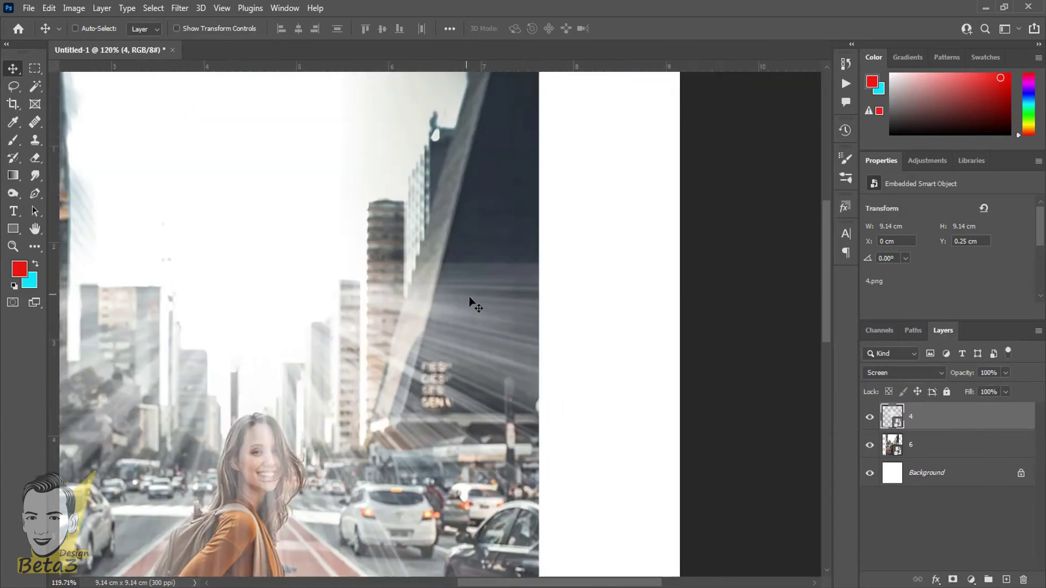
{"action": "scroll", "coordinate": [613, 255], "scroll_direction": "up", "scroll_amount": 1}
{"action": "scroll", "coordinate": [612, 255], "scroll_direction": "up", "scroll_amount": 1}
{"action": "scroll", "coordinate": [635, 309], "scroll_direction": "up", "scroll_amount": 1}
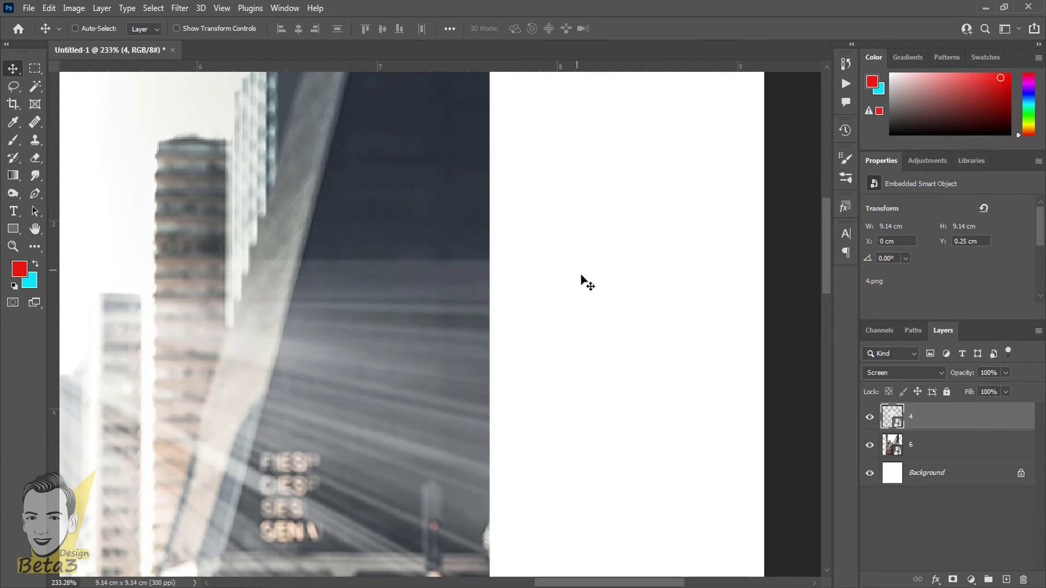
- Preview other blend modes on layer 4 and keep Screen
{"action": "left_click", "coordinate": [914, 373]}
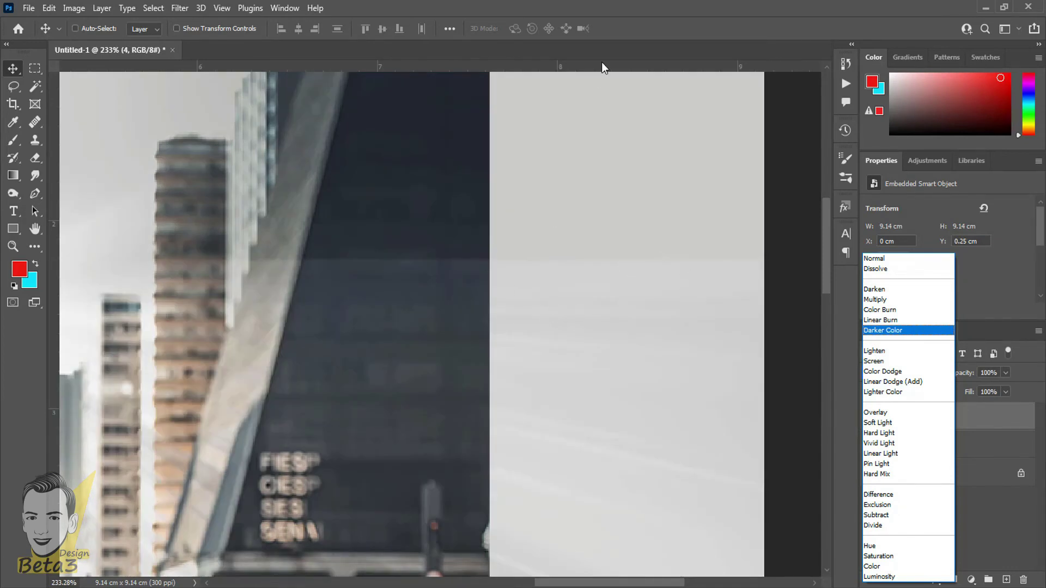
{"action": "left_click", "coordinate": [601, 62]}
{"action": "scroll", "coordinate": [741, 378], "scroll_direction": "down", "scroll_amount": 1}
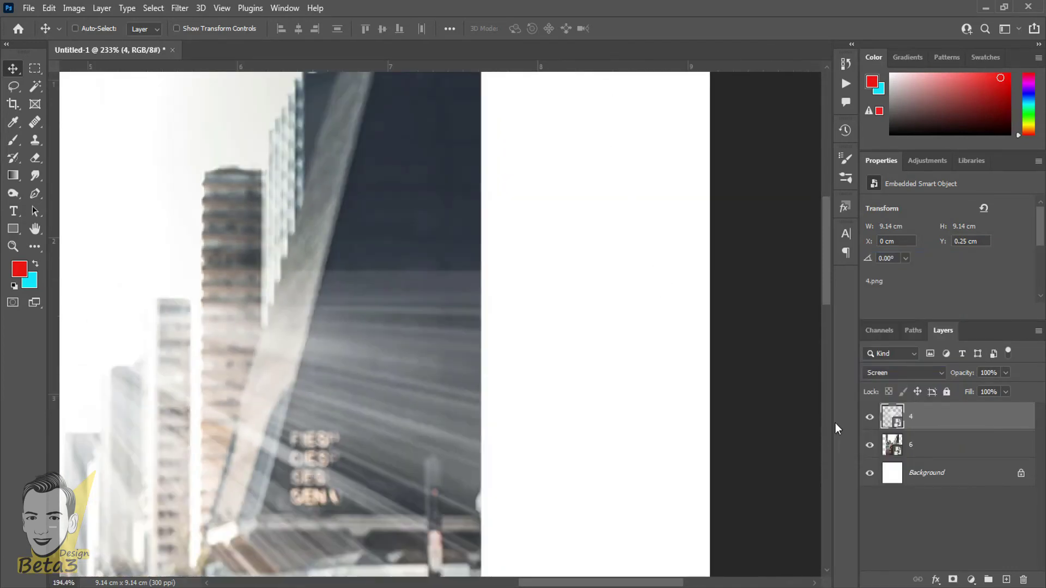
{"action": "scroll", "coordinate": [683, 364], "scroll_direction": "down", "scroll_amount": 2}
{"action": "scroll", "coordinate": [795, 375], "scroll_direction": "down", "scroll_amount": 2}
{"action": "left_click", "coordinate": [905, 372]}
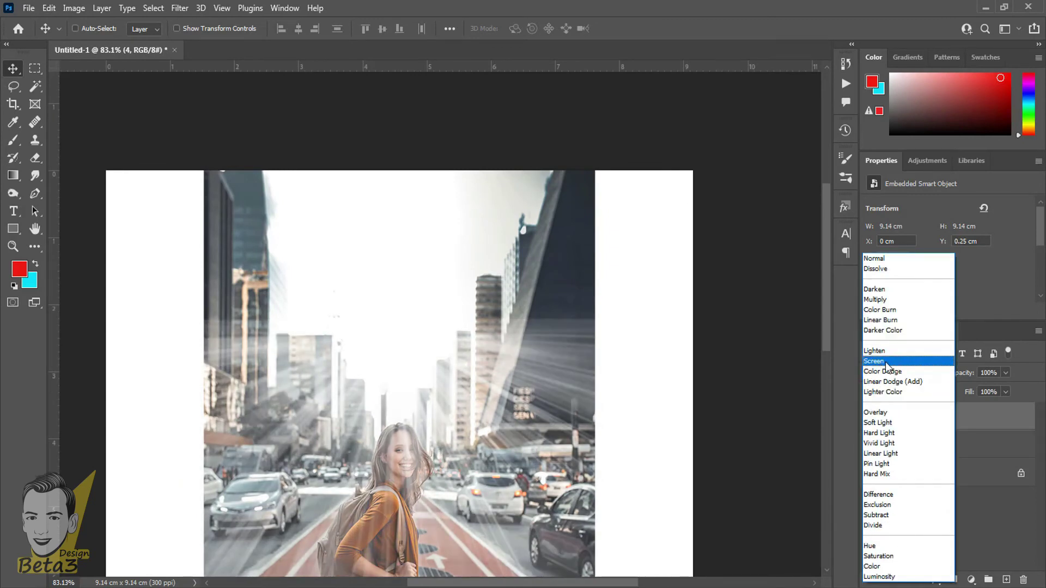
{"action": "left_click", "coordinate": [886, 361]}
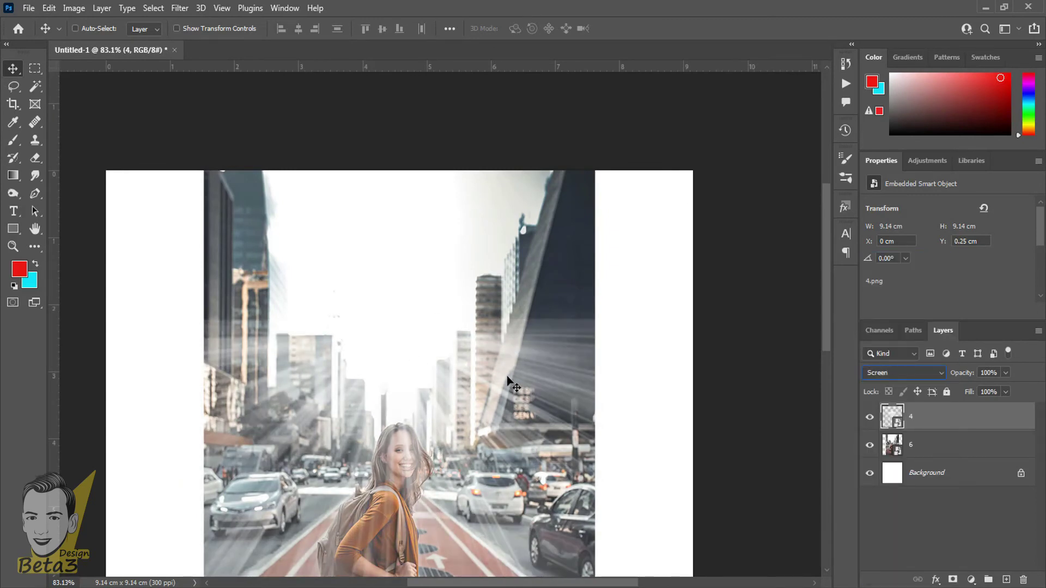
- Shift the light rays slightly over the street, keep Screen, and hide layer 4
{"action": "mouse_move", "coordinate": [566, 377]}
{"action": "left_mouse_down"}
{"action": "mouse_move", "coordinate": [584, 287]}
{"action": "mouse_move", "coordinate": [495, 351]}
{"action": "left_mouse_up"}
{"action": "scroll", "coordinate": [416, 334], "scroll_direction": "up", "scroll_amount": 1}
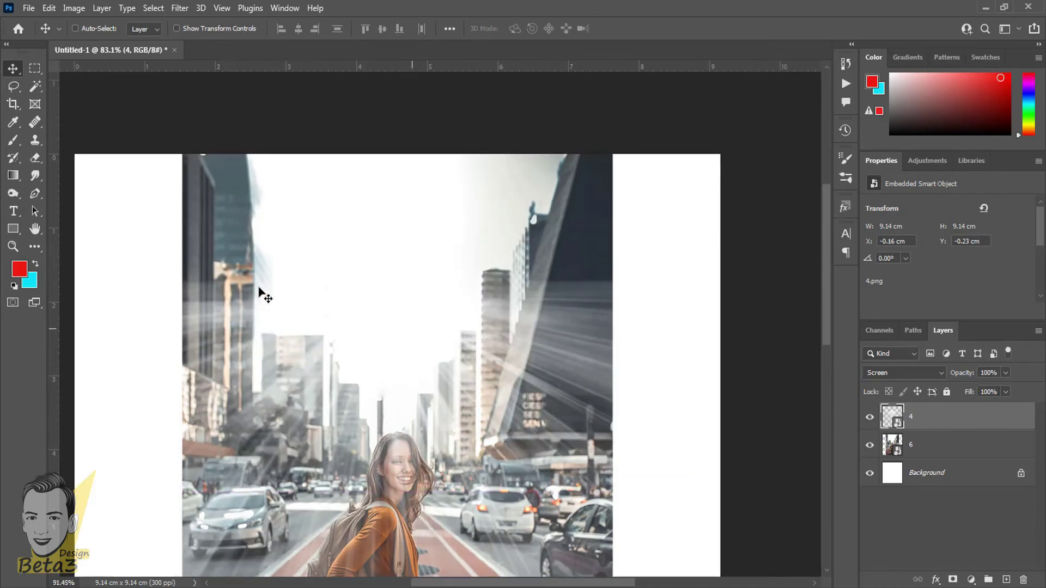
{"action": "scroll", "coordinate": [351, 371], "scroll_direction": "down", "scroll_amount": 3}
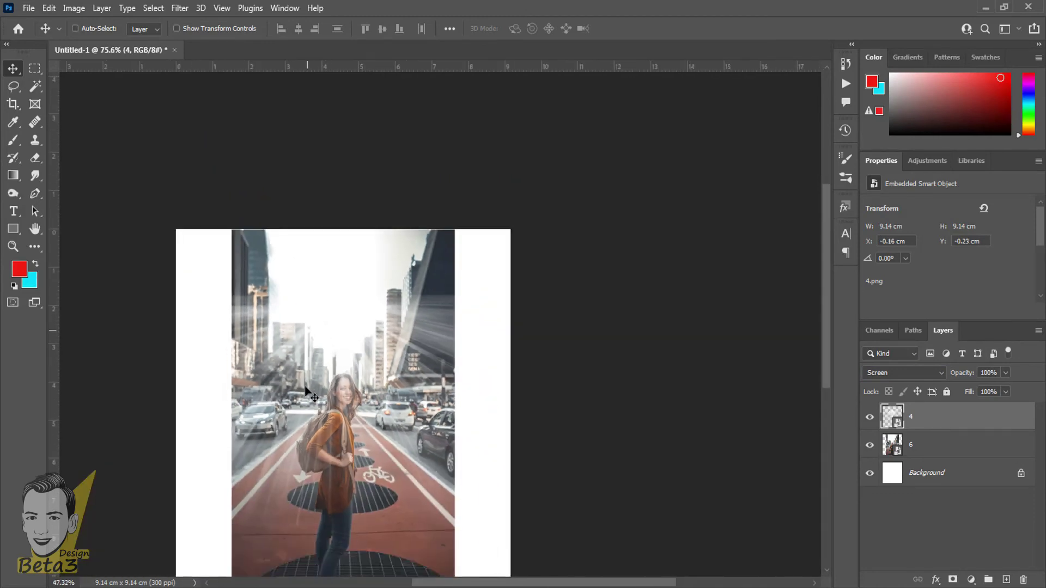
{"action": "scroll", "coordinate": [352, 371], "scroll_direction": "up", "scroll_amount": 3}
{"action": "left_click", "coordinate": [883, 374]}
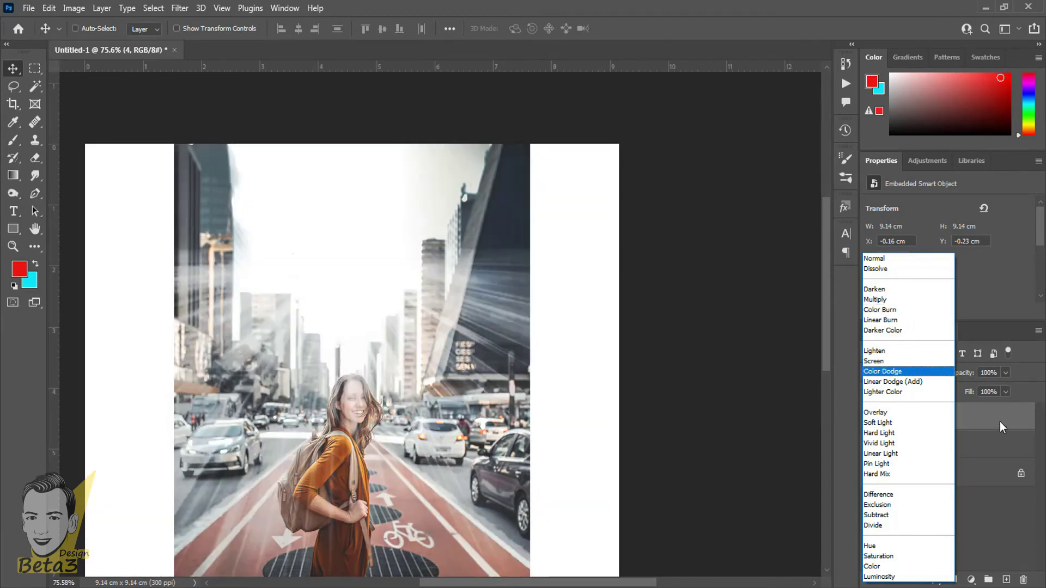
{"action": "left_click", "coordinate": [875, 361]}
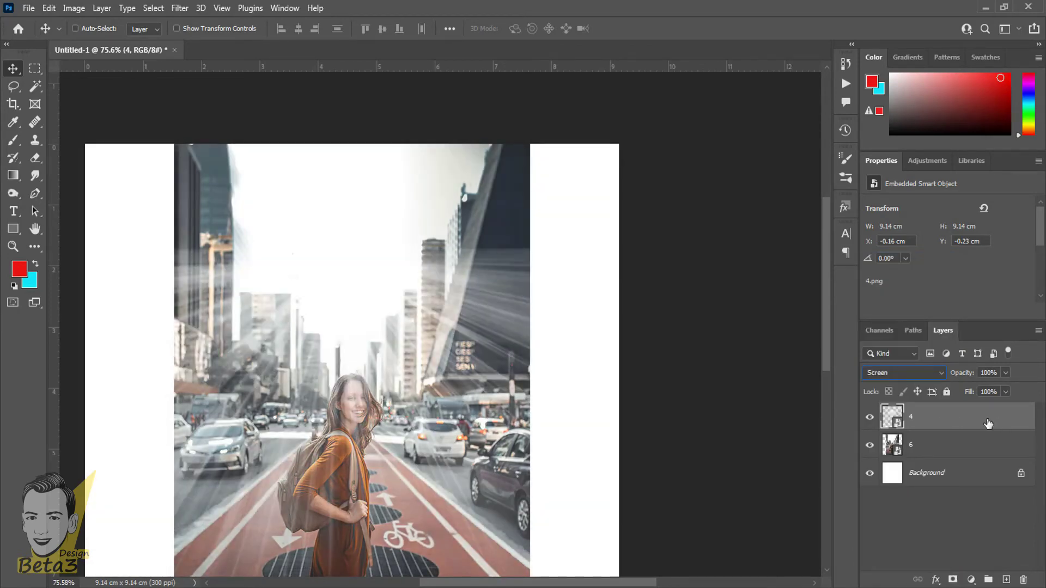
{"action": "left_click", "coordinate": [869, 418]}
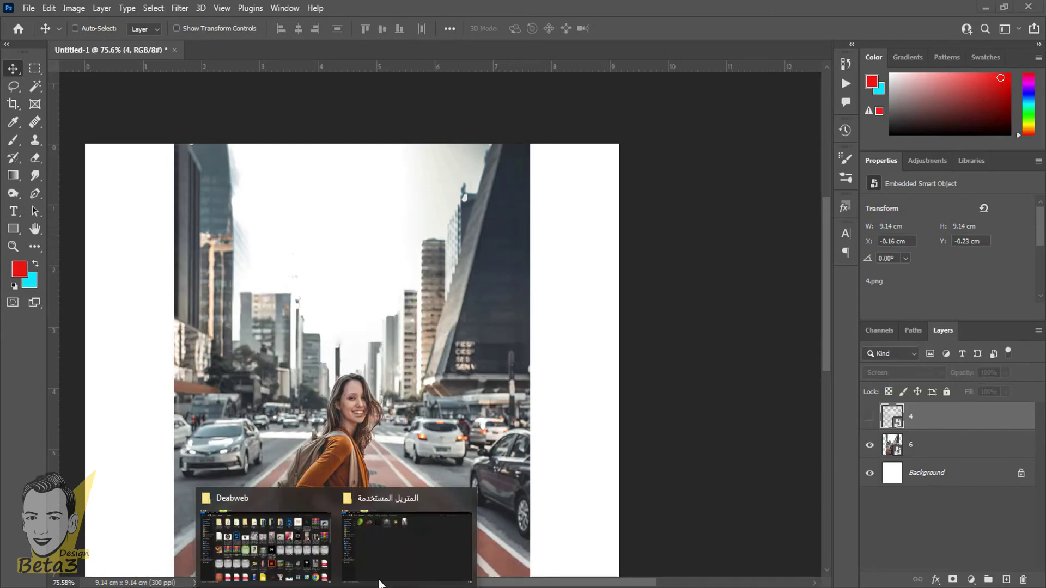
- Place golden flare image 5 from the source folder as a new layer above the rays
{"action": "left_click", "coordinate": [418, 532]}
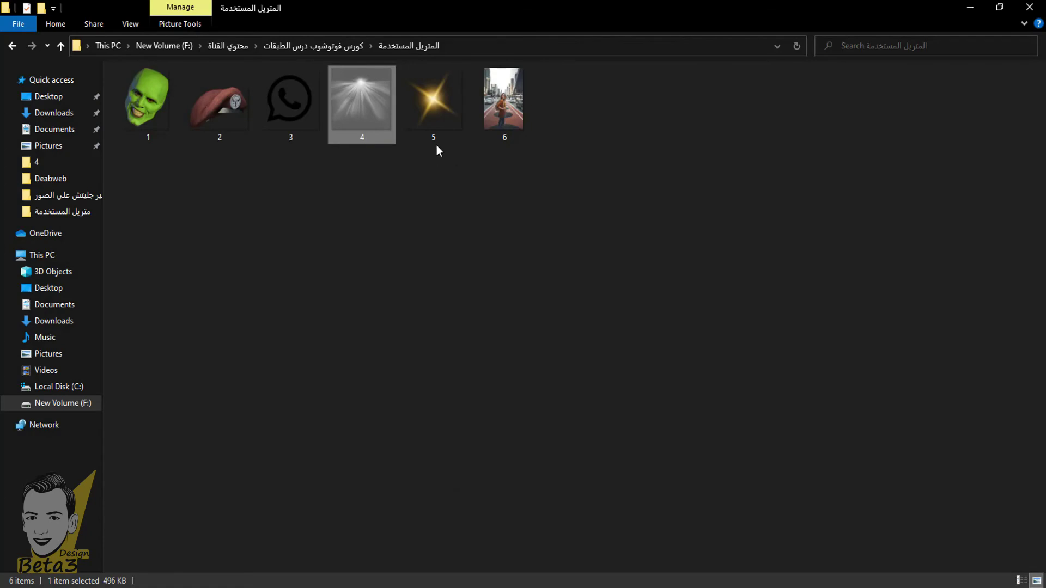
{"action": "mouse_move", "coordinate": [431, 103]}
{"action": "left_mouse_down"}
{"action": "mouse_move", "coordinate": [534, 586]}
{"action": "mouse_move", "coordinate": [460, 370]}
{"action": "mouse_move", "coordinate": [369, 286]}
{"action": "left_mouse_up"}
{"action": "key", "text": "Return"}
{"action": "scroll", "coordinate": [419, 373], "scroll_direction": "up", "scroll_amount": 3}
{"action": "scroll", "coordinate": [370, 289], "scroll_direction": "up", "scroll_amount": 1}
{"action": "scroll", "coordinate": [461, 280], "scroll_direction": "down", "scroll_amount": 1}
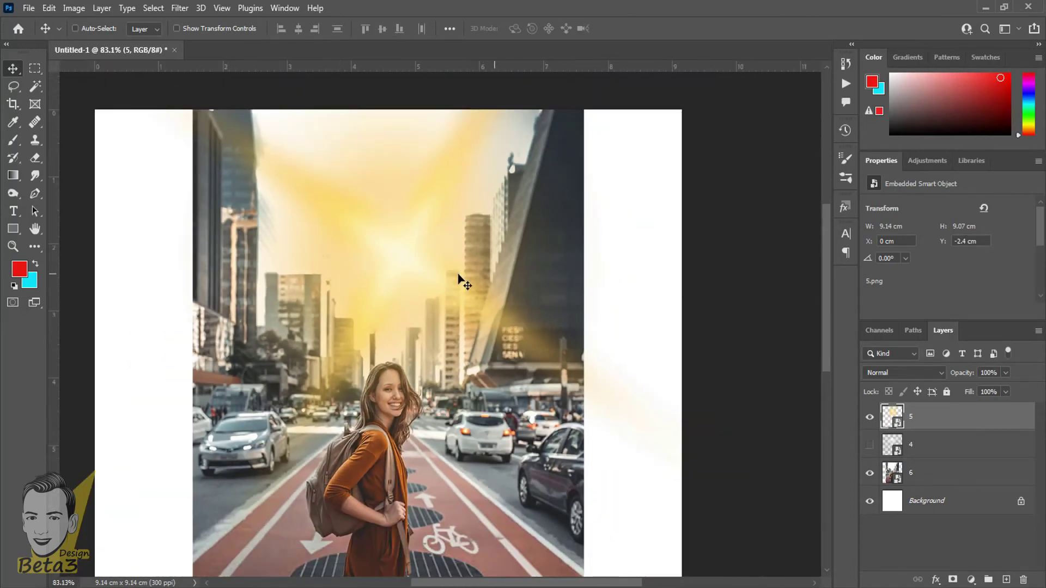
{"action": "scroll", "coordinate": [461, 281], "scroll_direction": "down", "scroll_amount": 1}
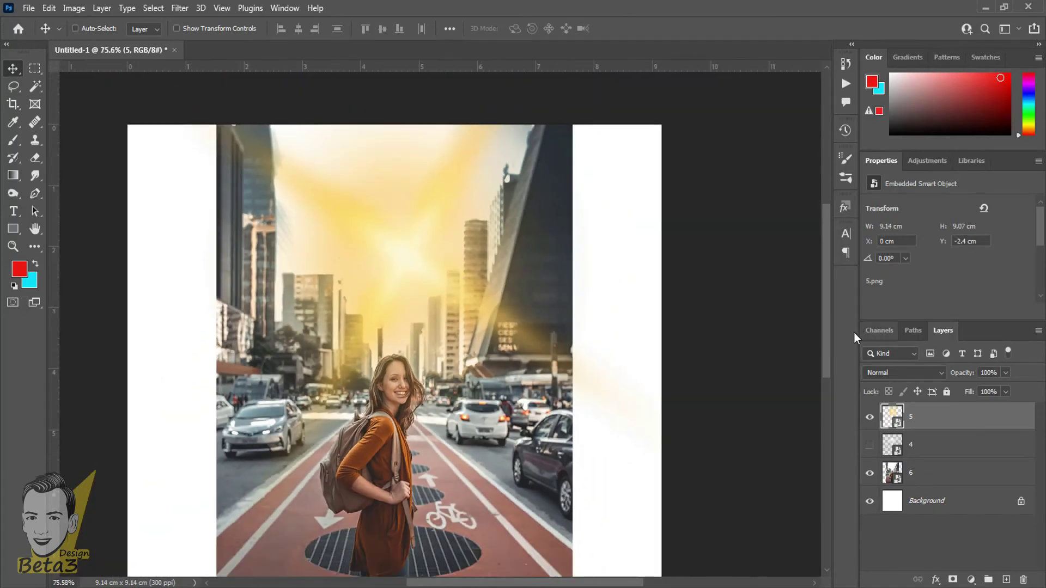
{"action": "left_click", "coordinate": [894, 376]}
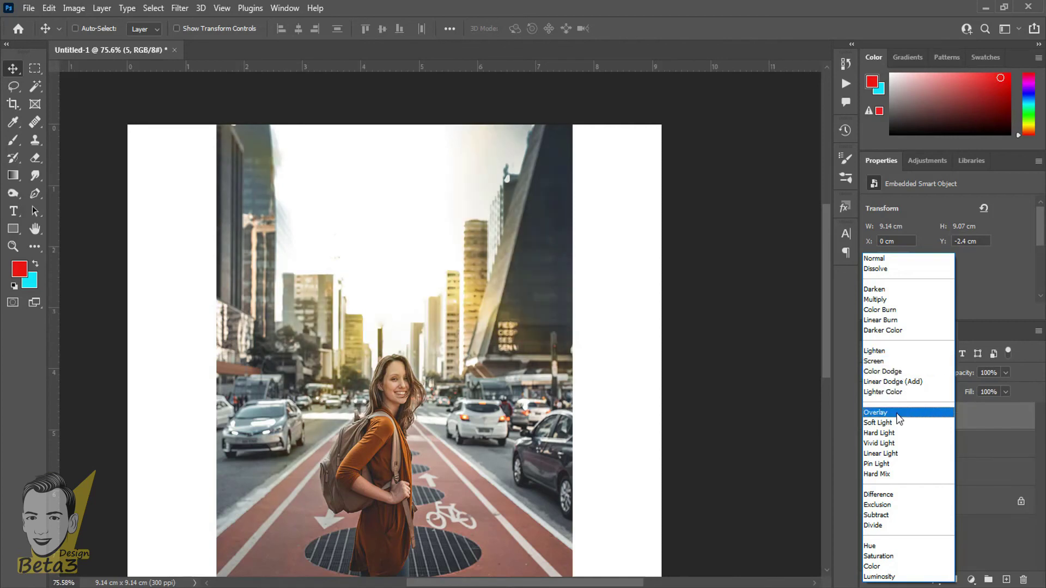
- Apply Overlay blending to flare layer 5, toggling it to compare, and keep Overlay
{"action": "left_click", "coordinate": [897, 414]}
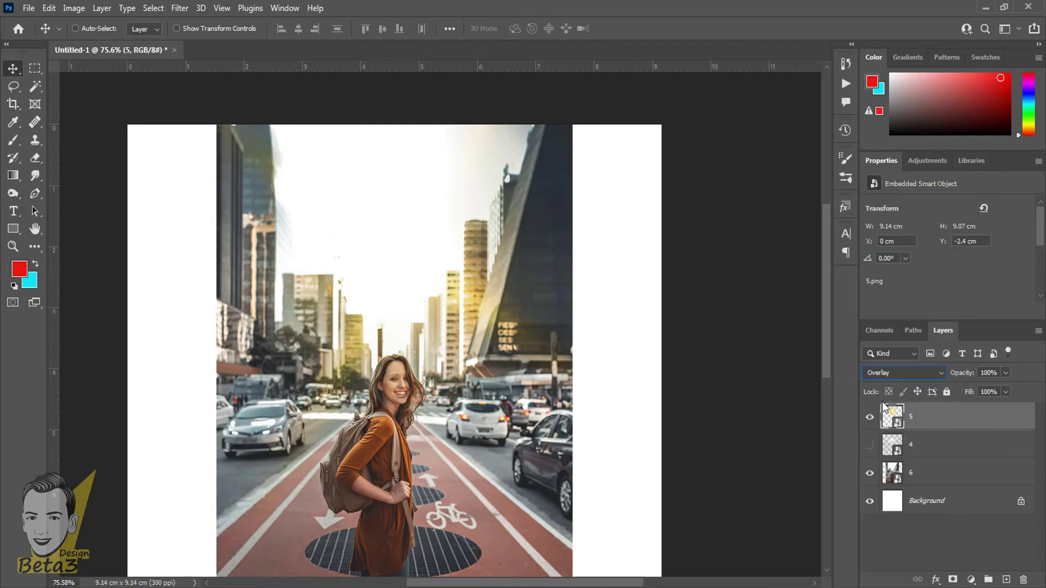
{"action": "left_click", "coordinate": [870, 417]}
{"action": "left_click", "coordinate": [870, 417]}
{"action": "left_click", "coordinate": [870, 417]}
{"action": "left_click", "coordinate": [871, 417]}
{"action": "scroll", "coordinate": [494, 304], "scroll_direction": "up", "scroll_amount": 5}
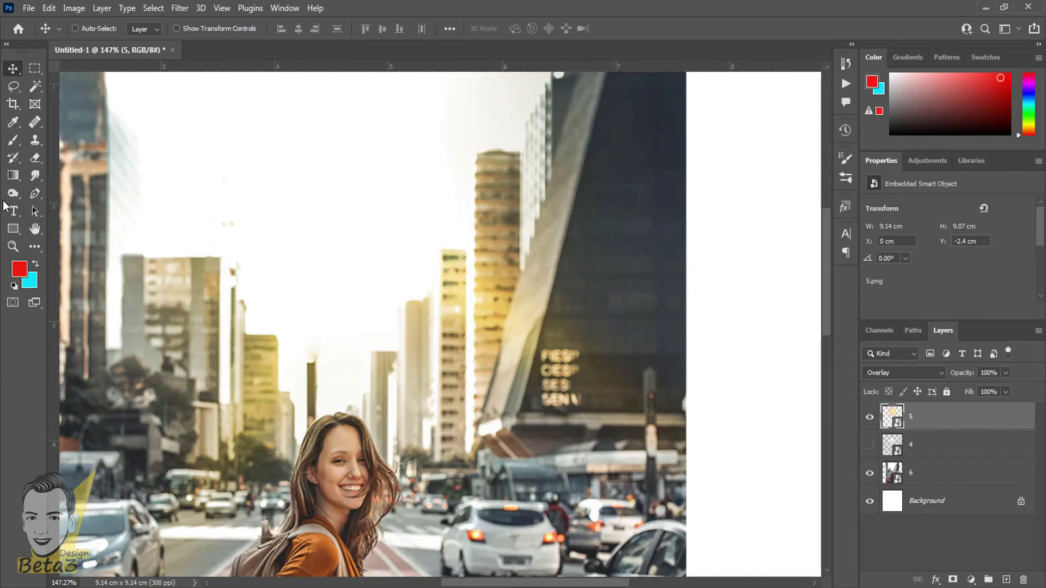
{"action": "scroll", "coordinate": [572, 315], "scroll_direction": "down", "scroll_amount": 3}
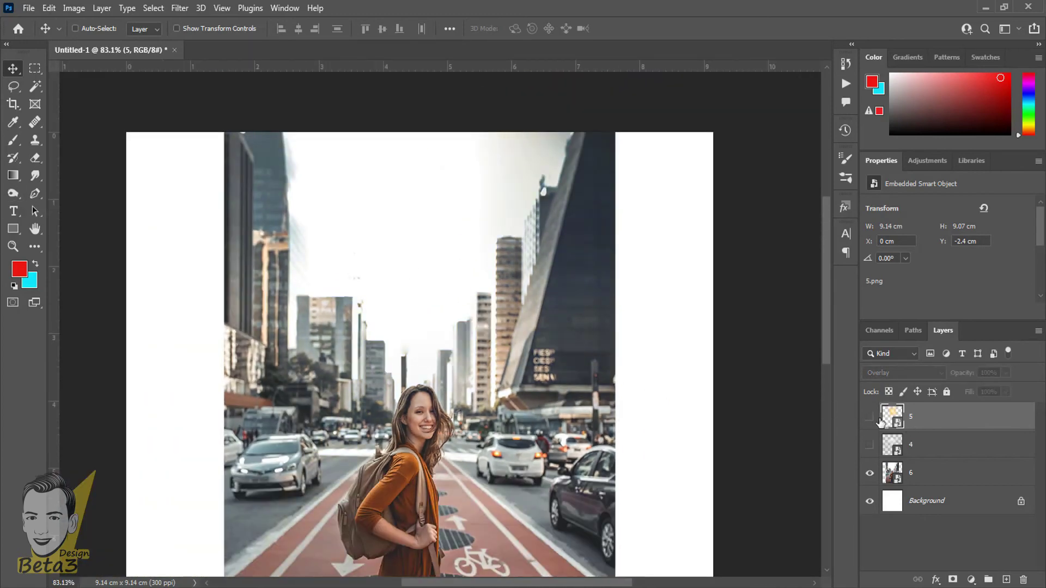
{"action": "left_click", "coordinate": [909, 375]}
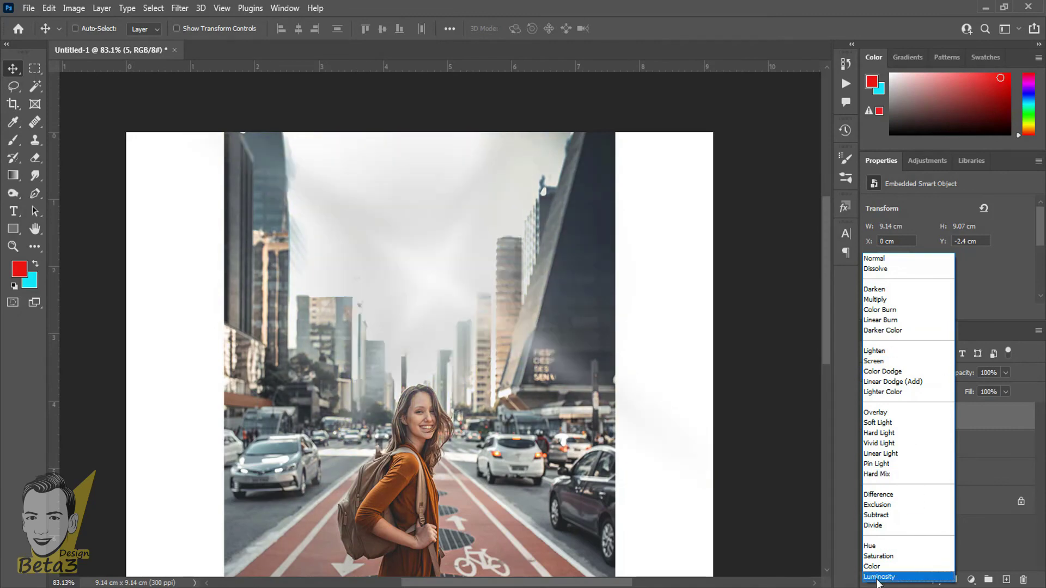
{"action": "left_click", "coordinate": [1011, 547]}
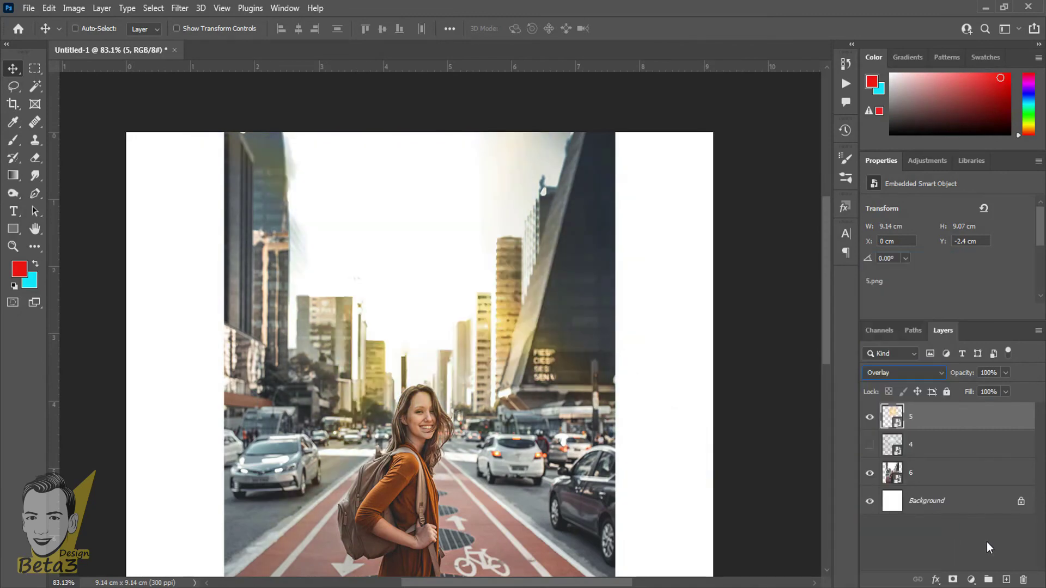
- Drag a selection box around images 1 through 6 in the materials folder
{"action": "left_click", "coordinate": [392, 545]}
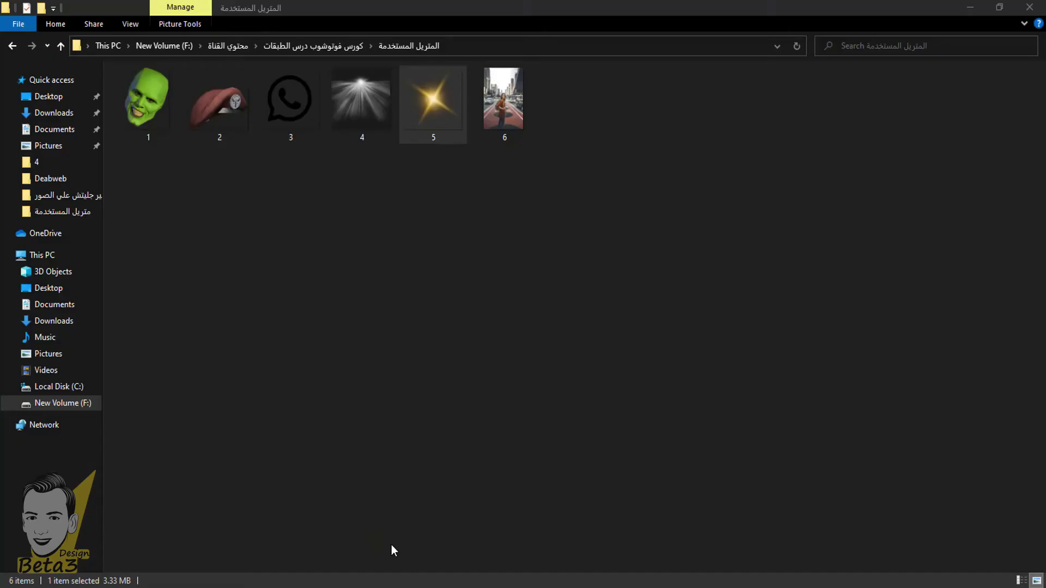
{"action": "left_click_drag", "start_coordinate": [650, 302], "coordinate": [1, 62]}
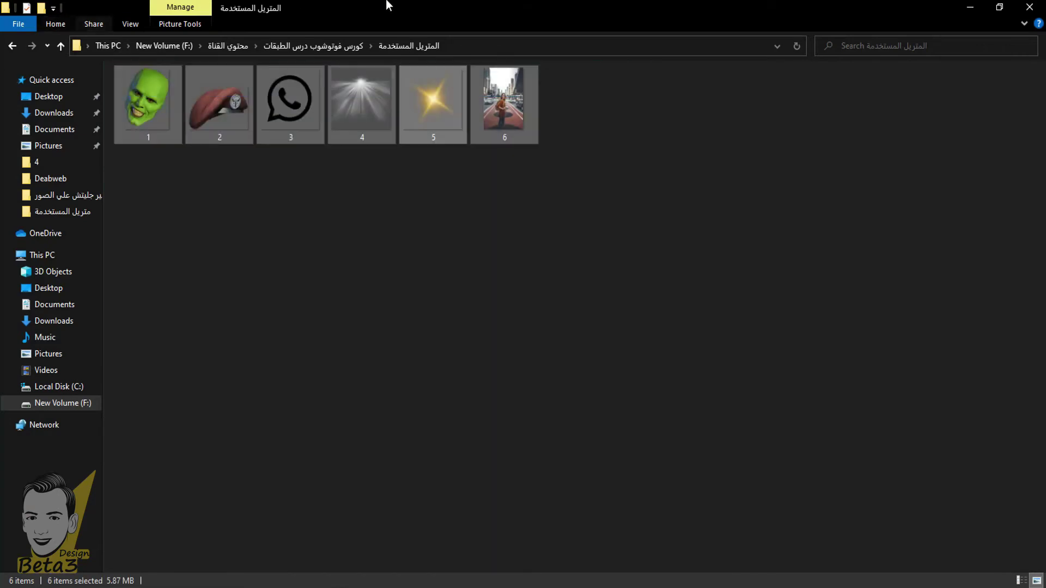